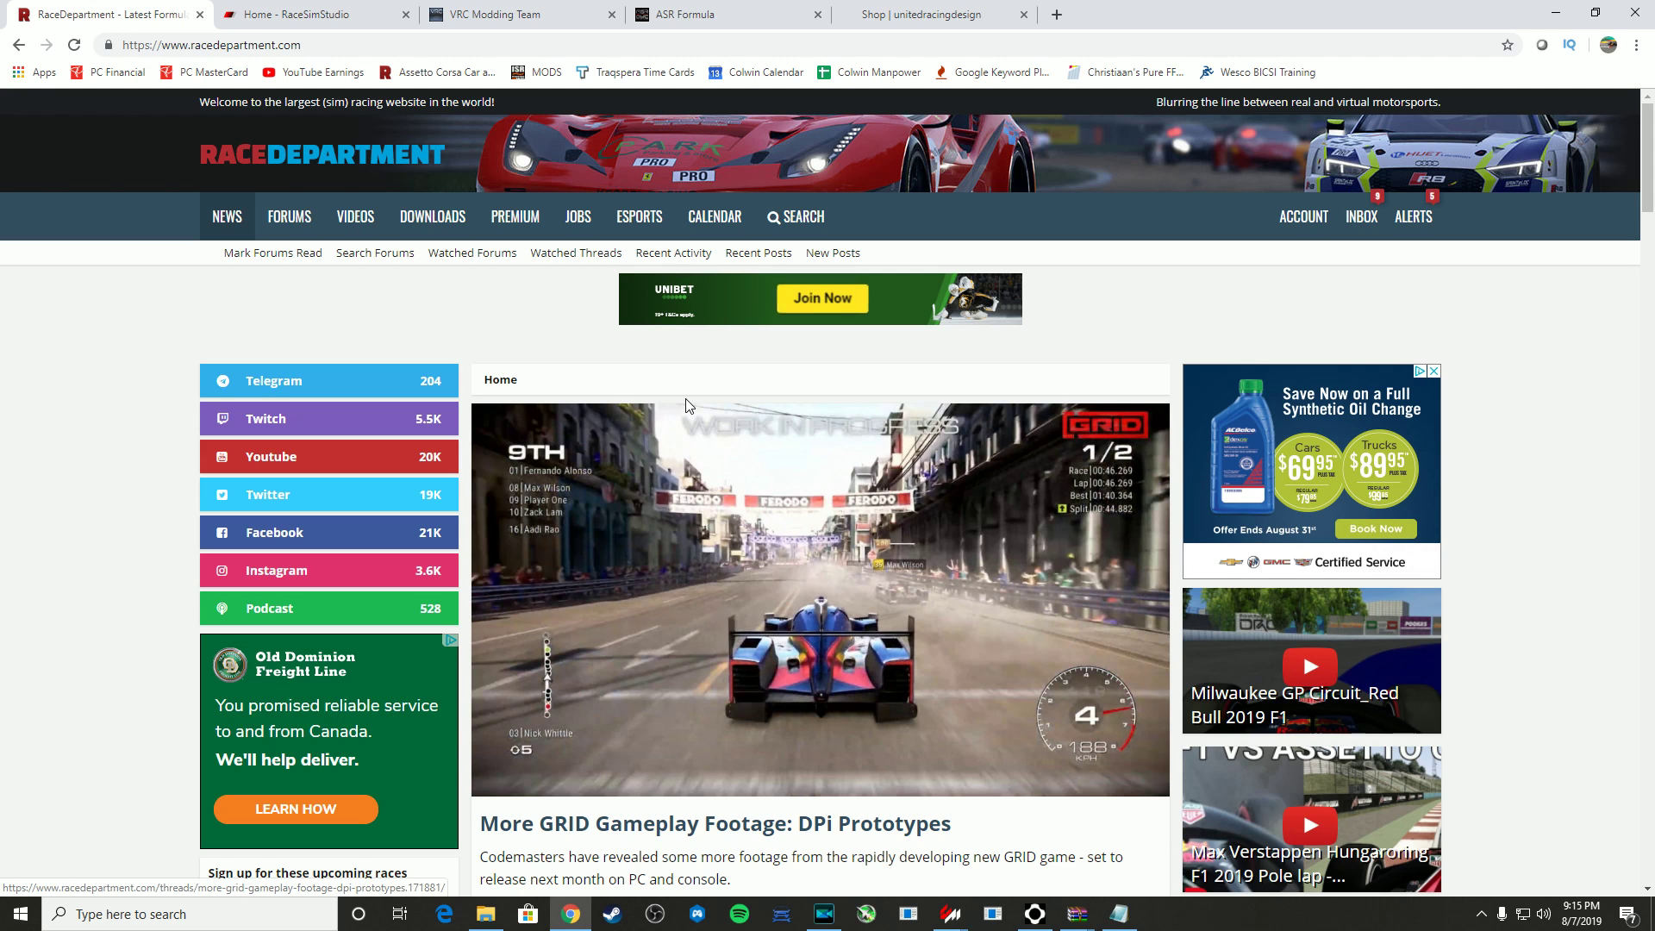
Open the Assetto Corsa car mods category in RaceDepartment's downloads and look through the list of cars
left_click(435, 212)
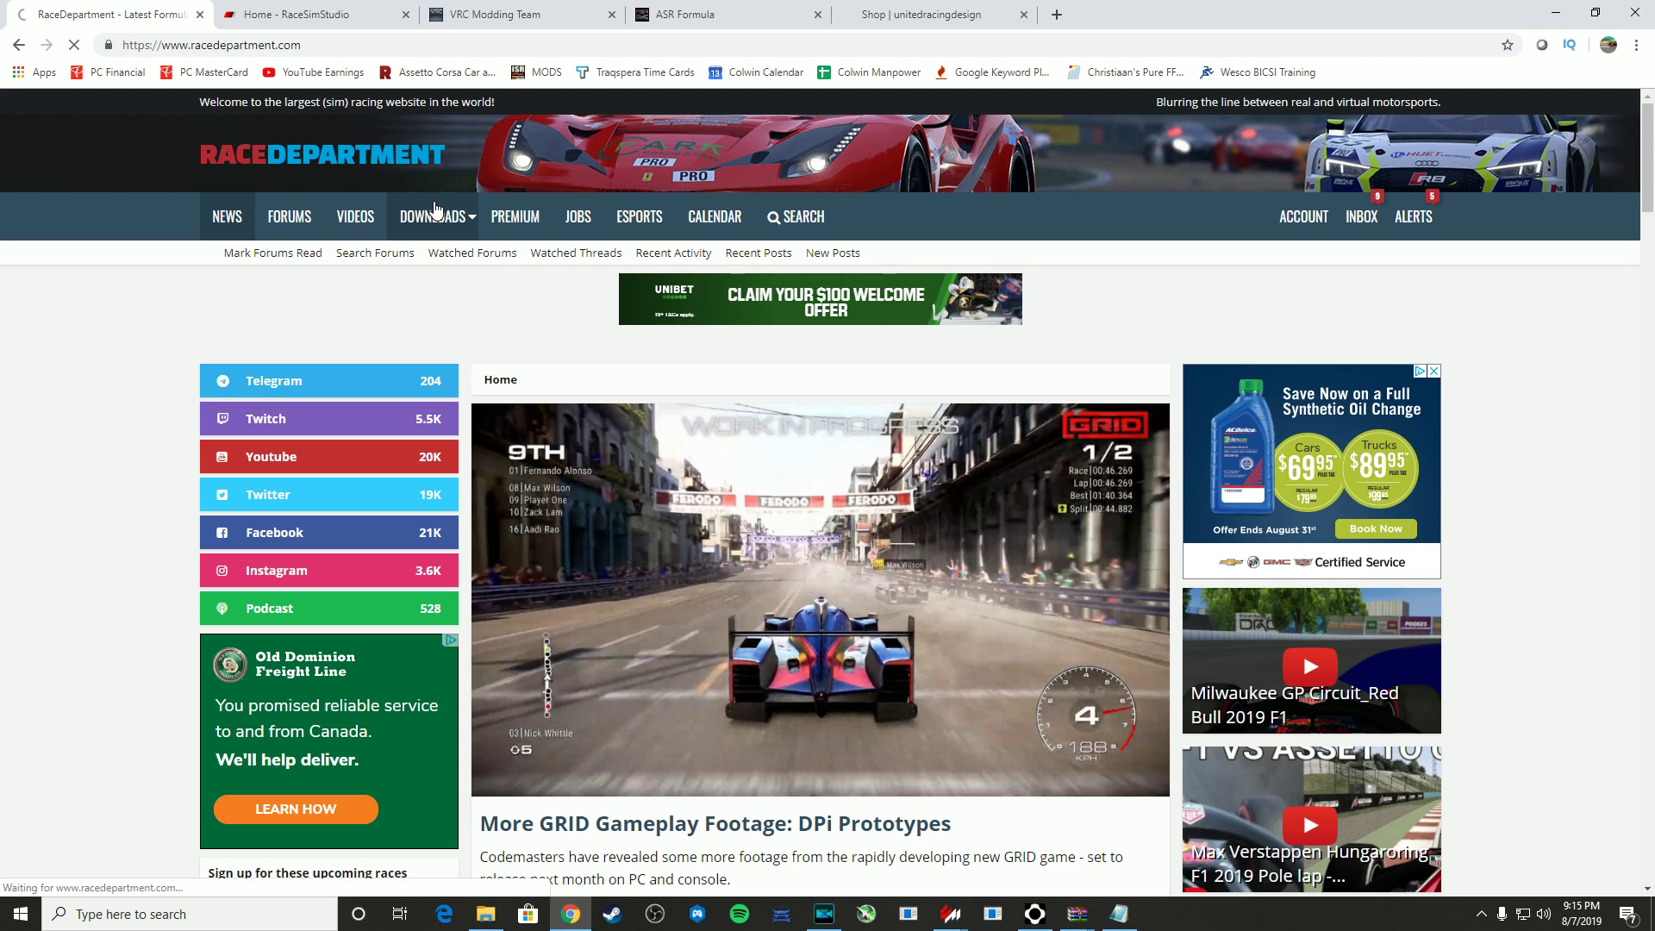
scroll(303, 681, "down", 5)
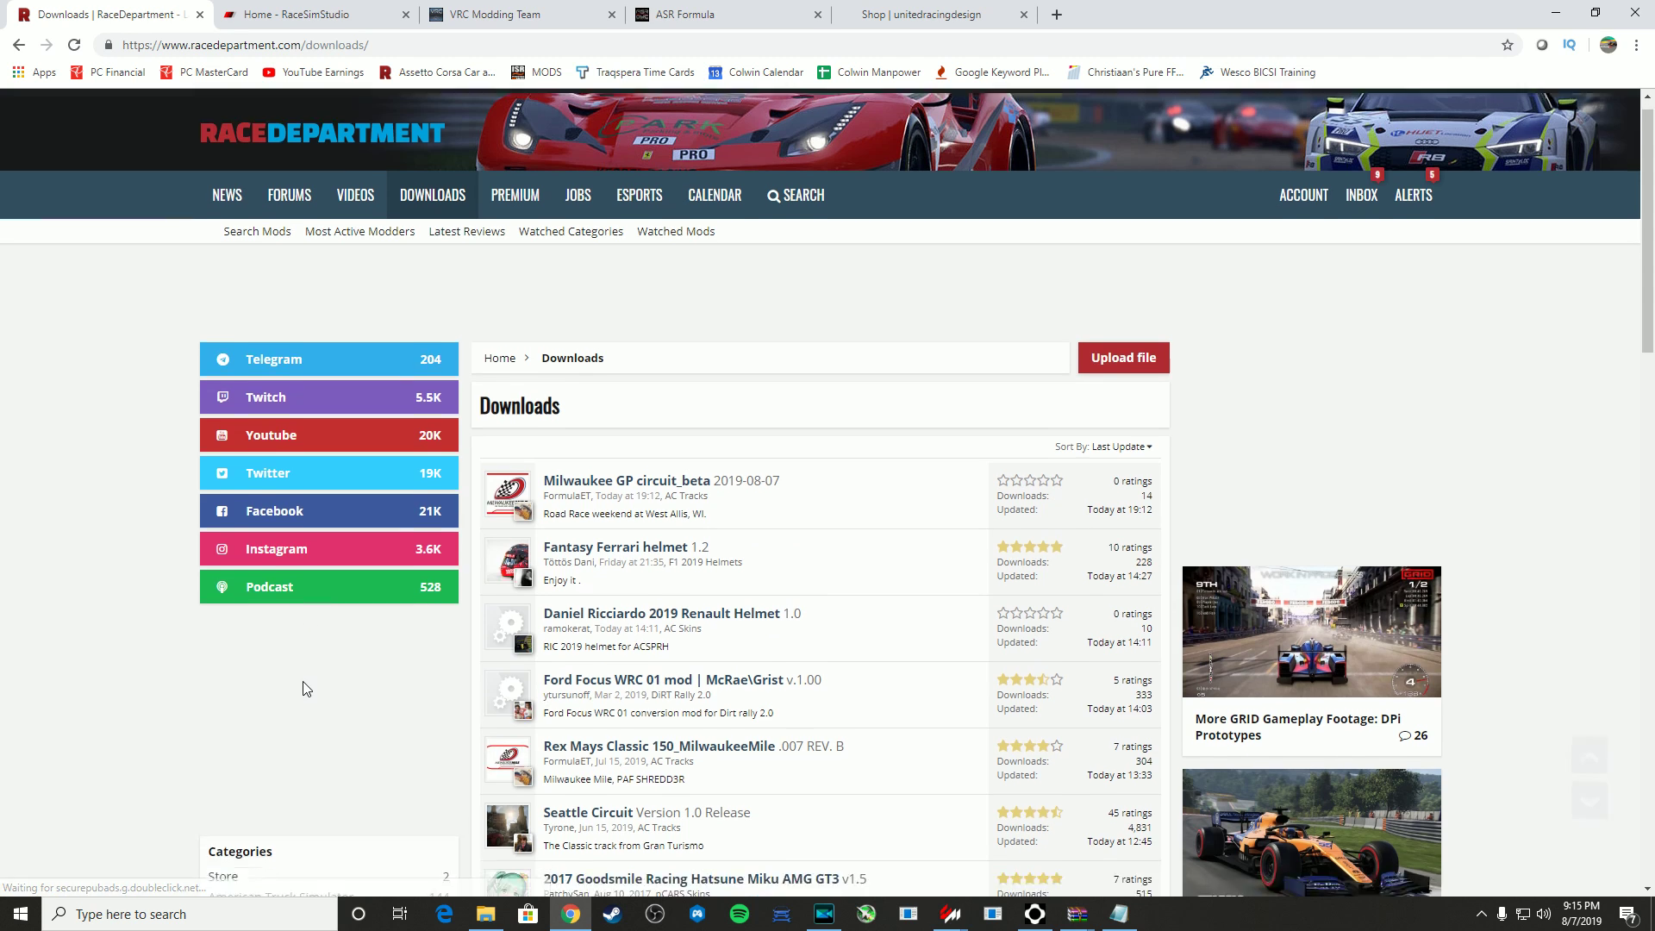
left_click(246, 421)
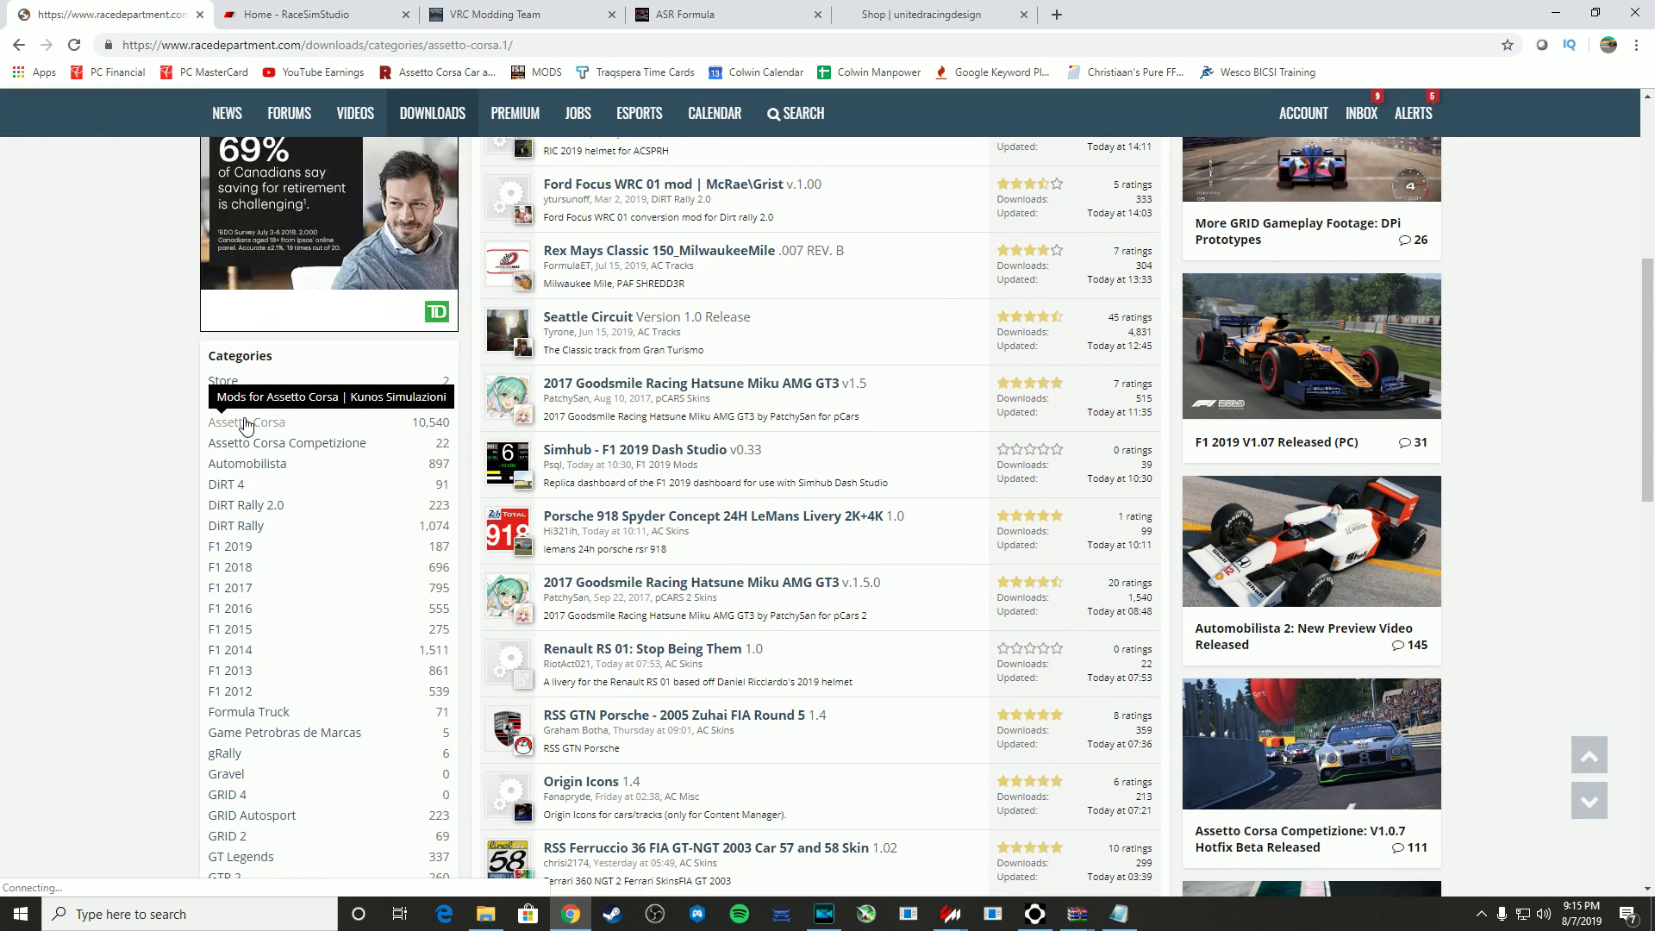
scroll(324, 492, "down", 3)
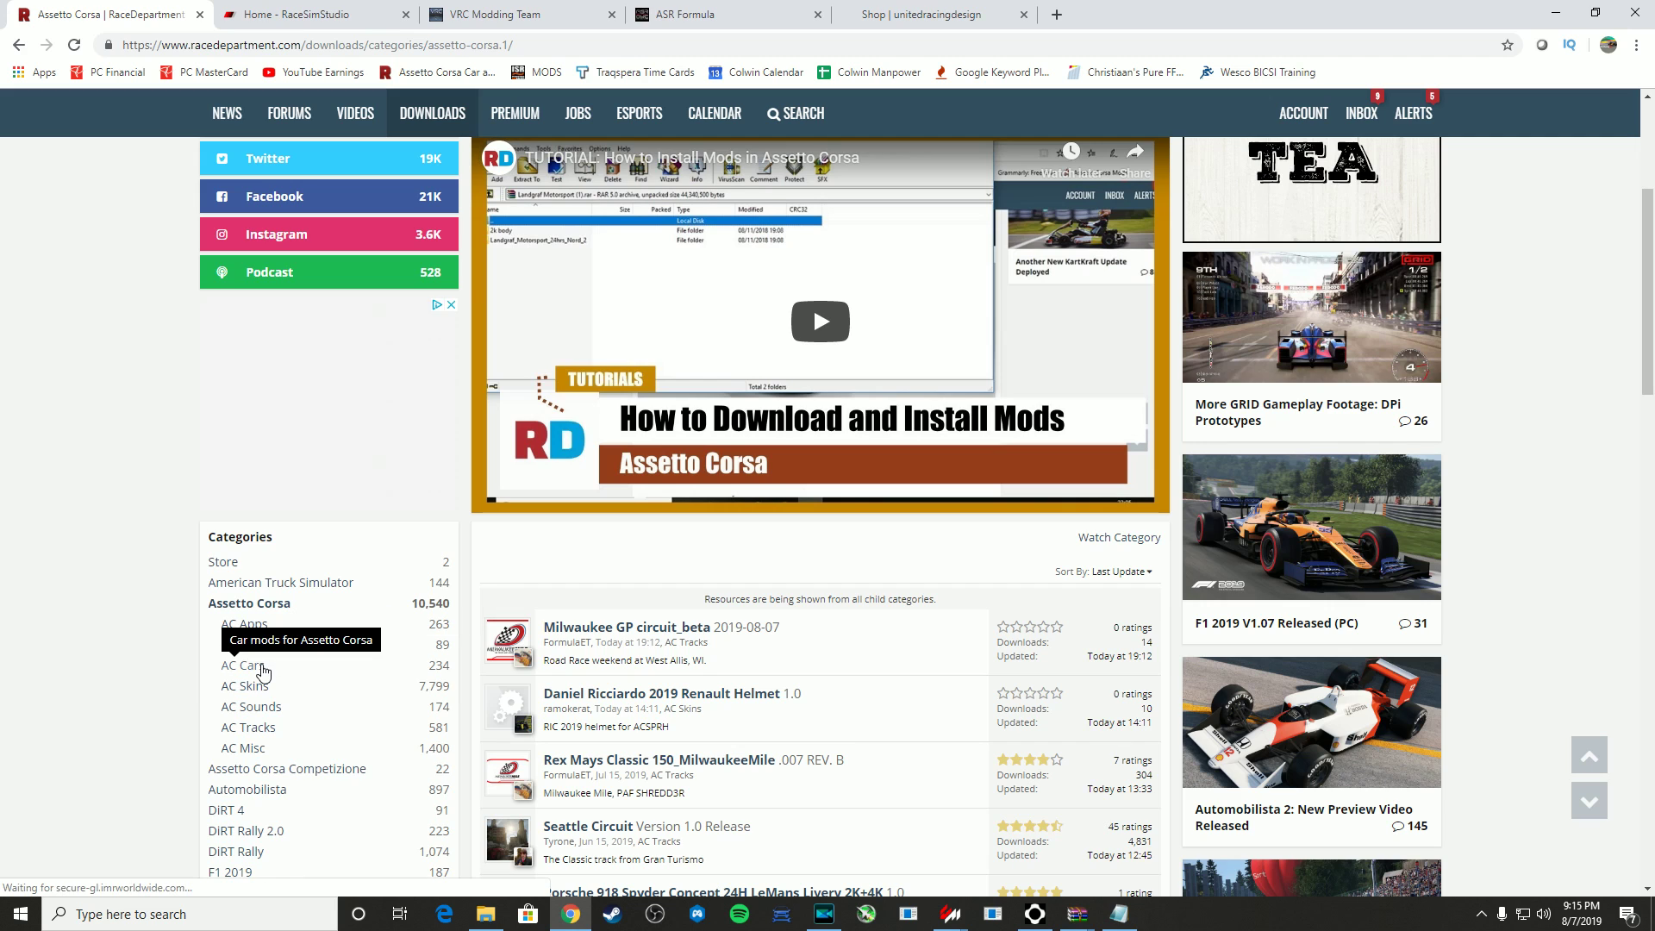
left_click(261, 669)
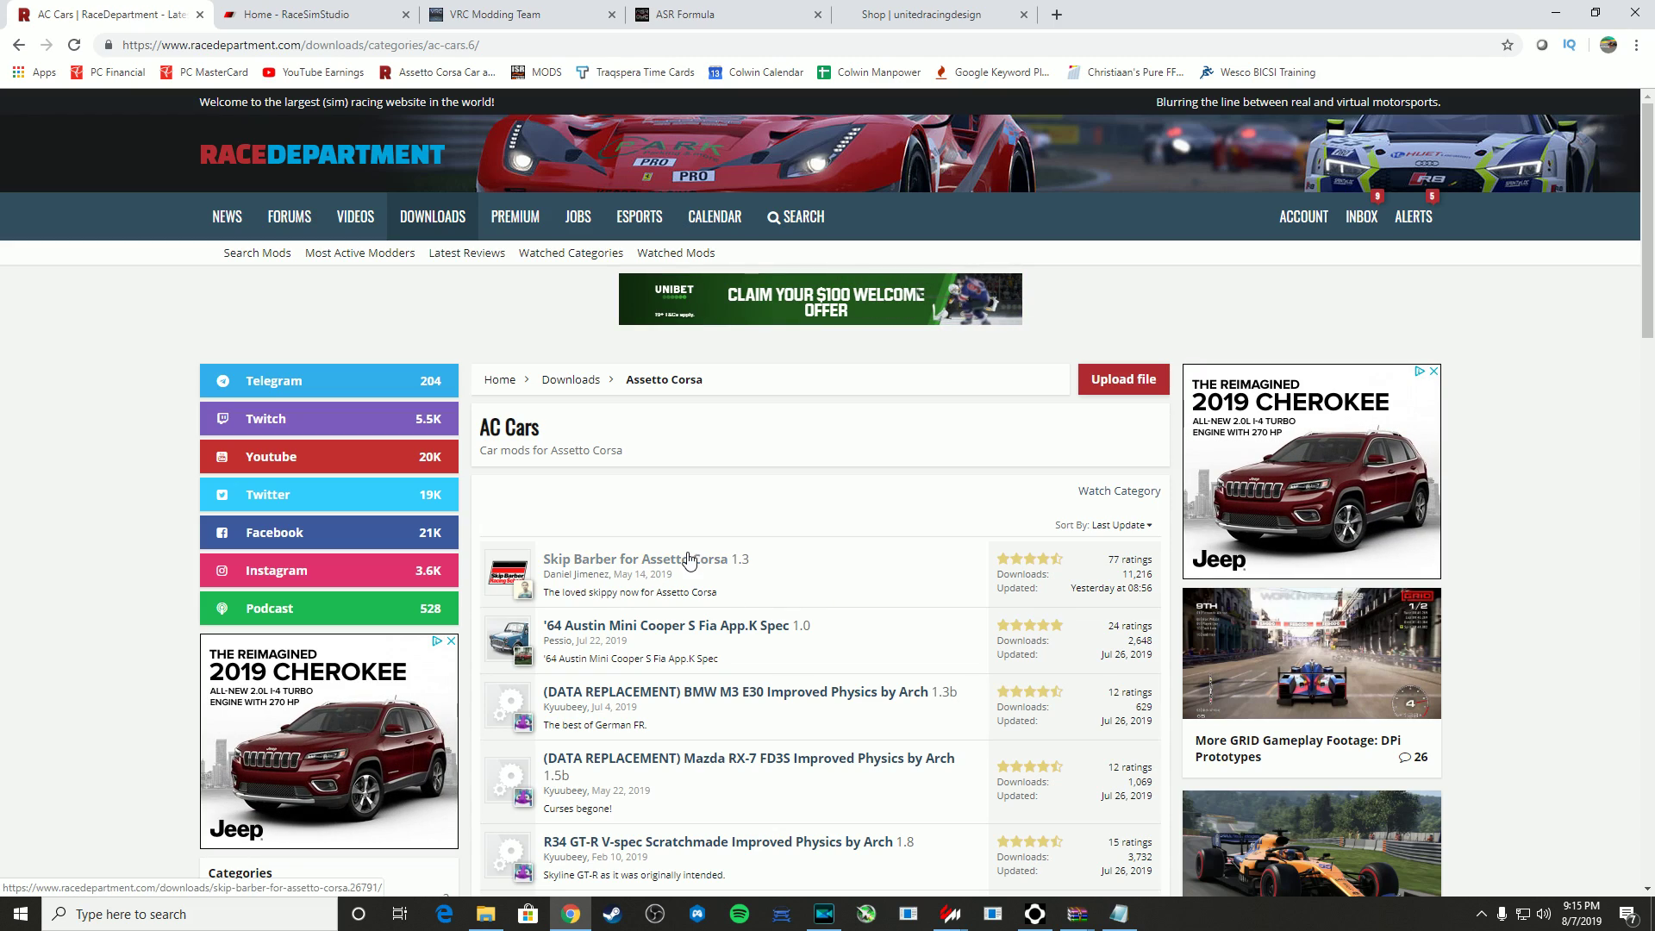
scroll(778, 694, "down", 15)
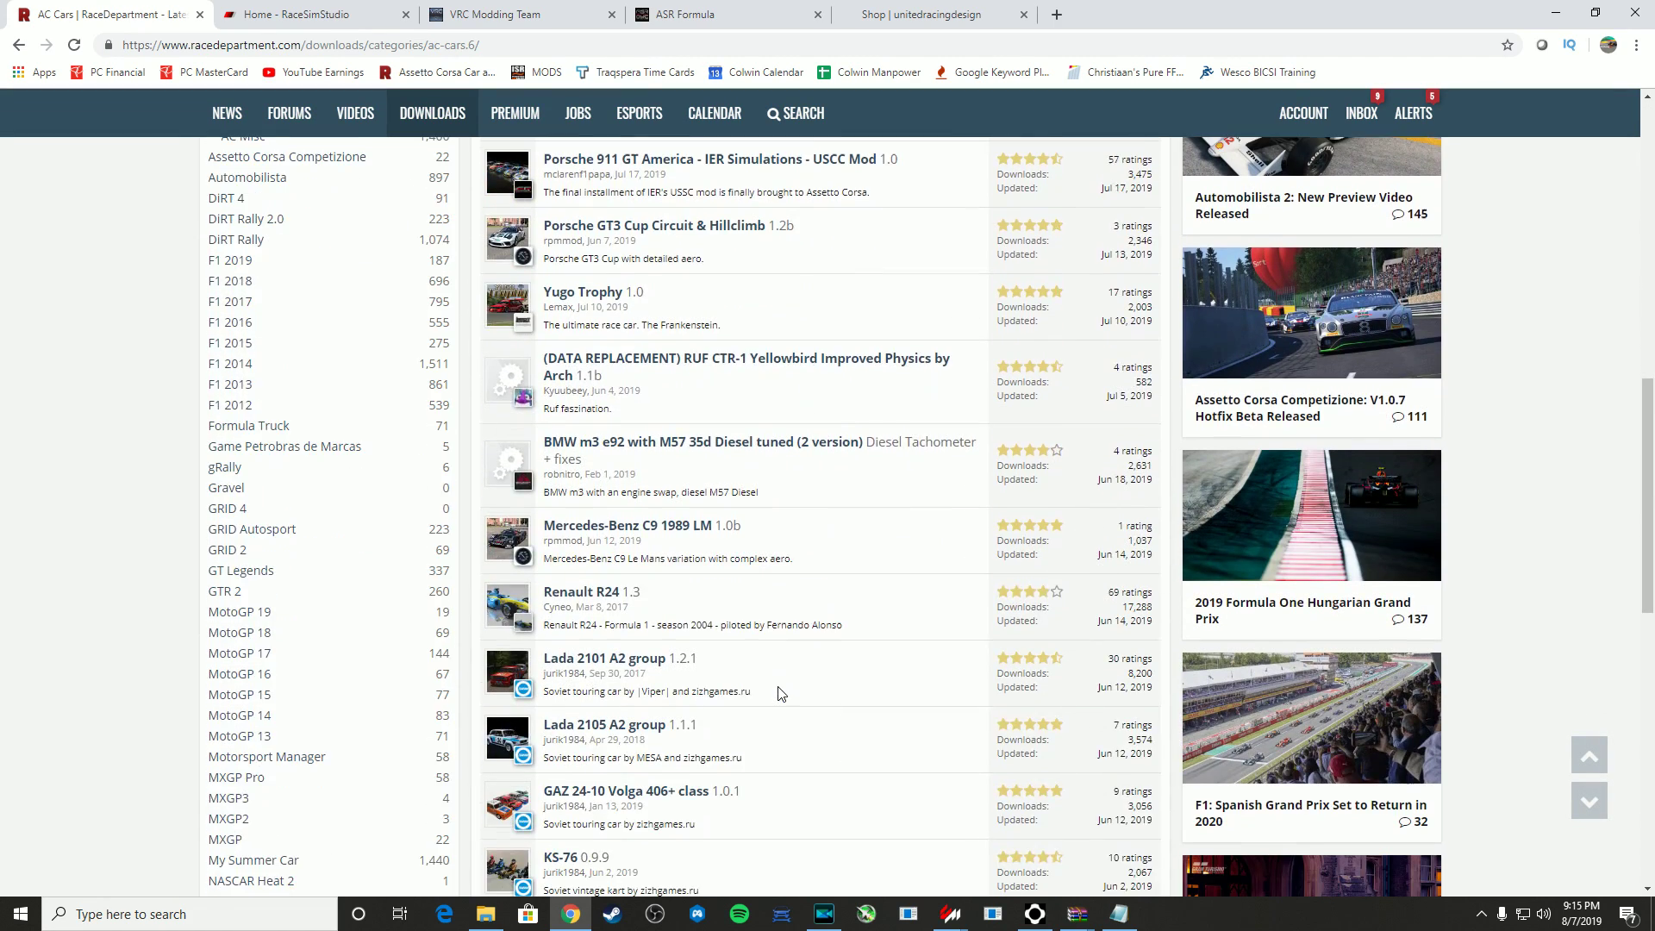
scroll(778, 694, "up", 13)
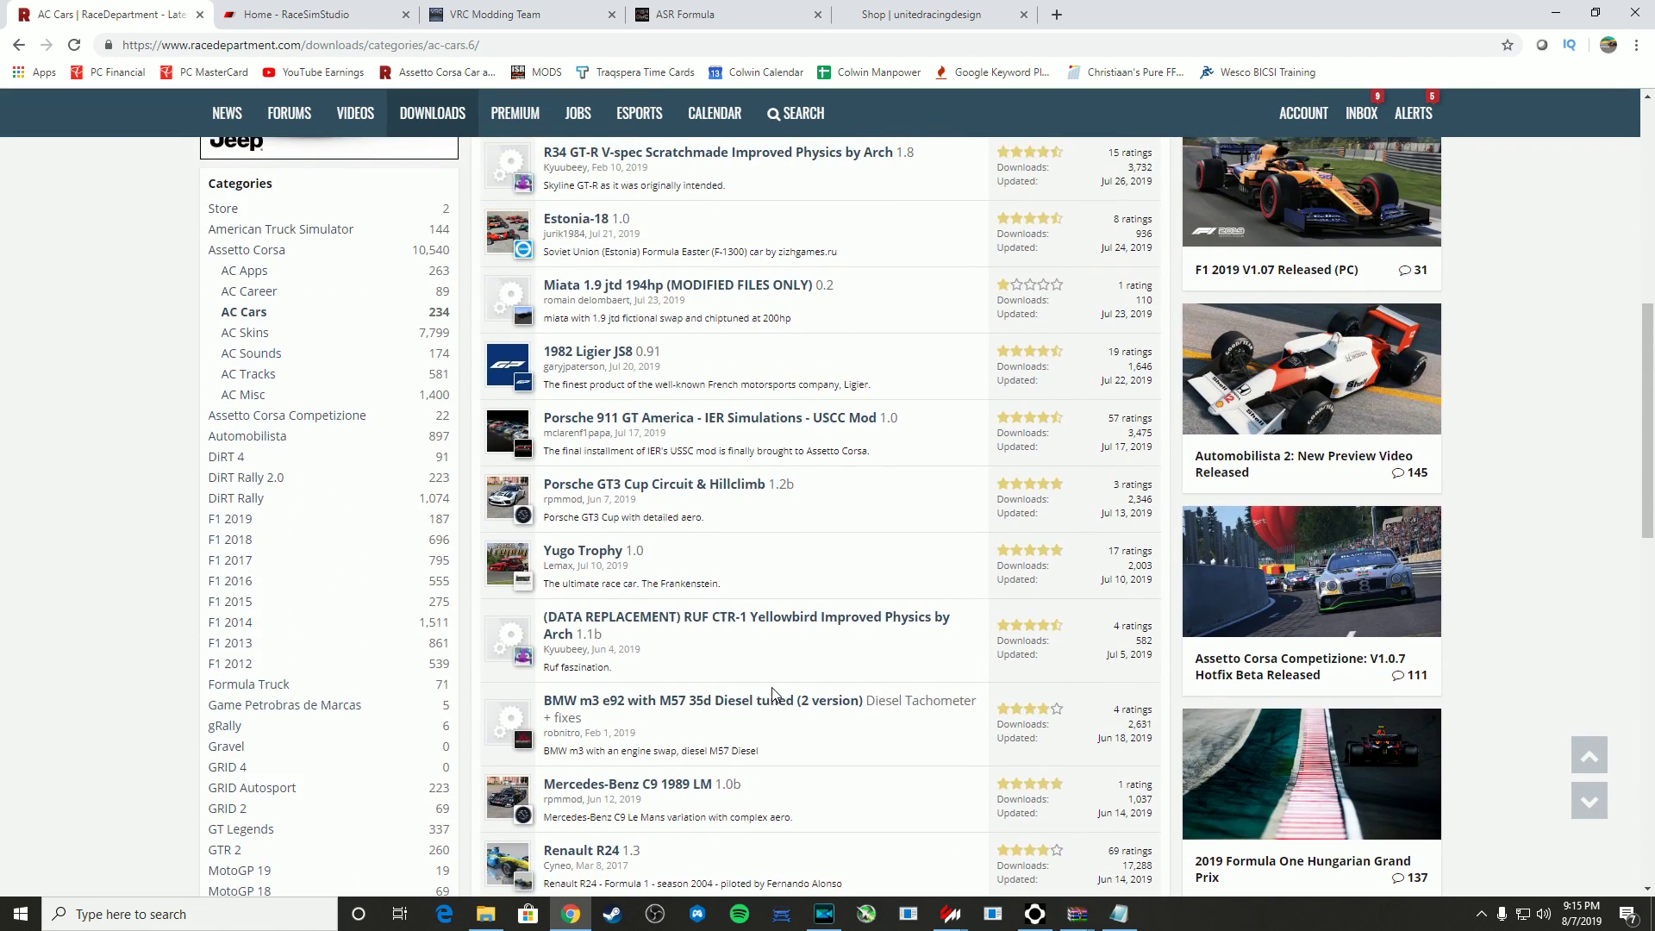
scroll(623, 653, "down", 4)
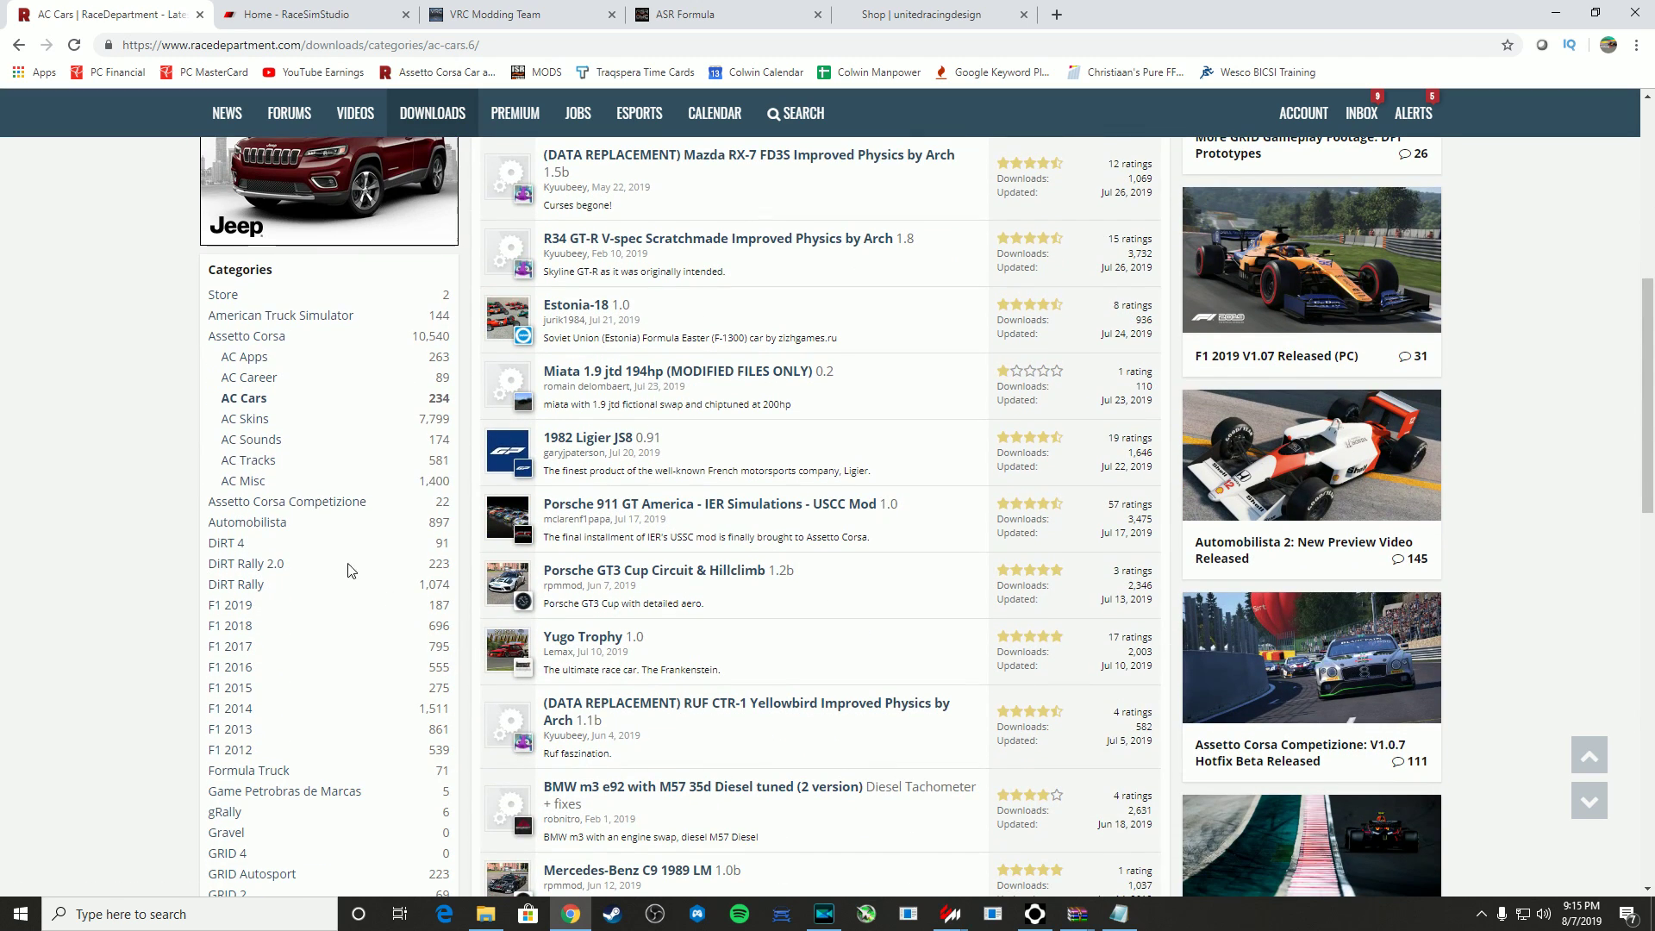
Open the AC Tracks category and look through the available track mods
left_click(248, 459)
scroll(652, 523, "down", 6)
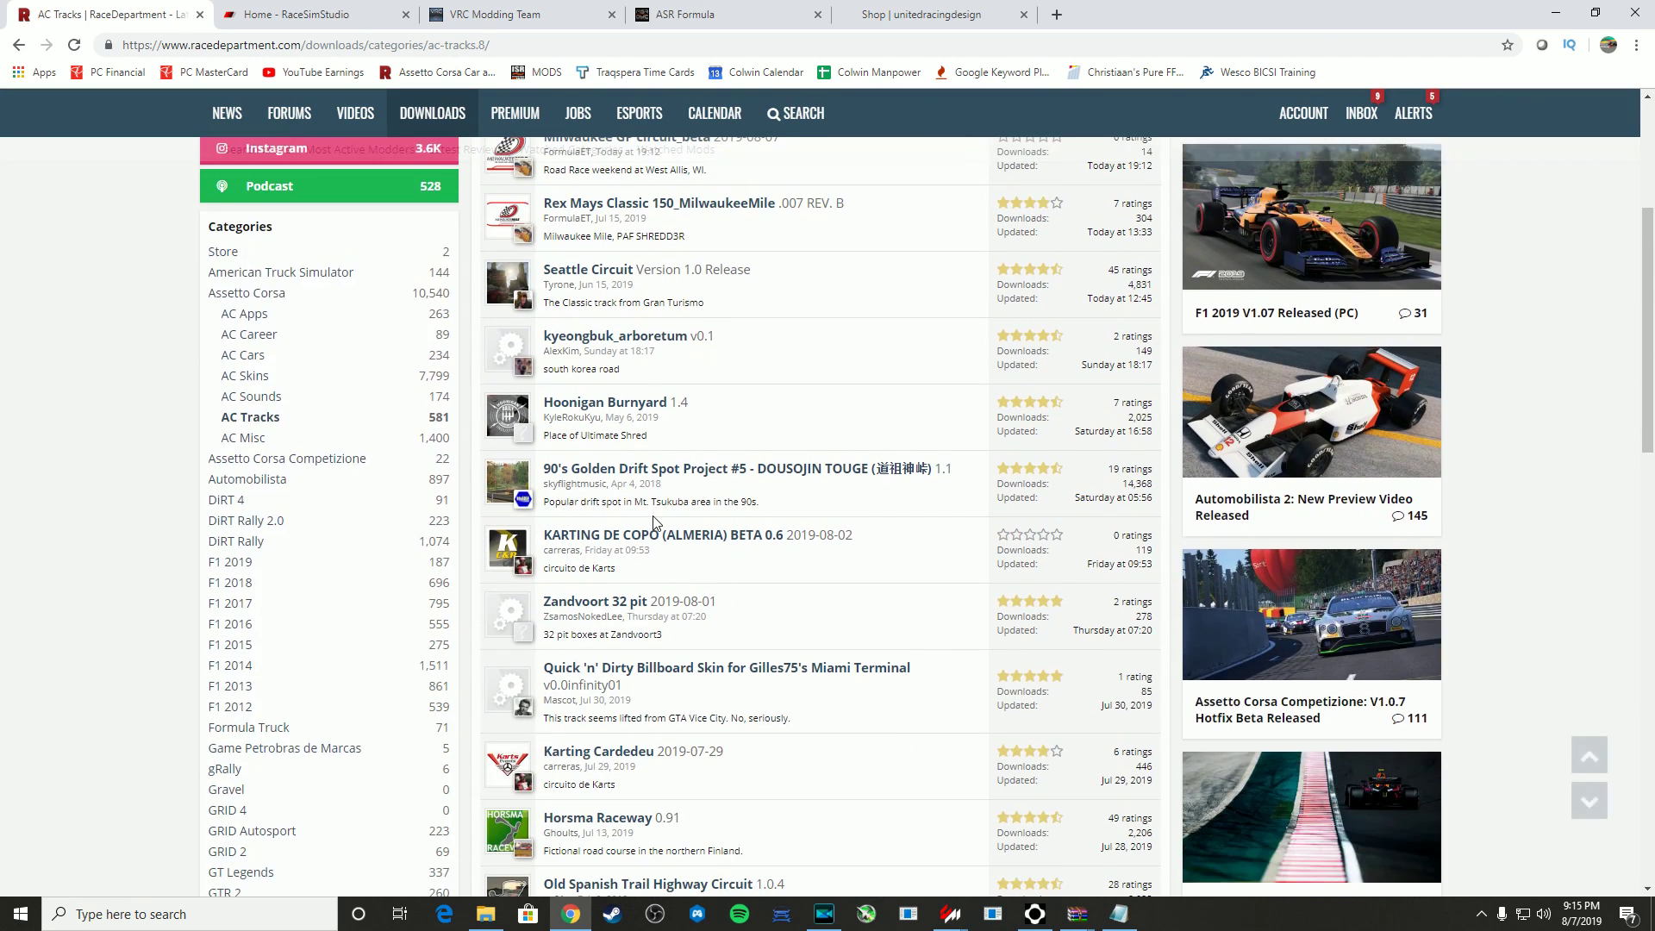
scroll(655, 524, "up", 6)
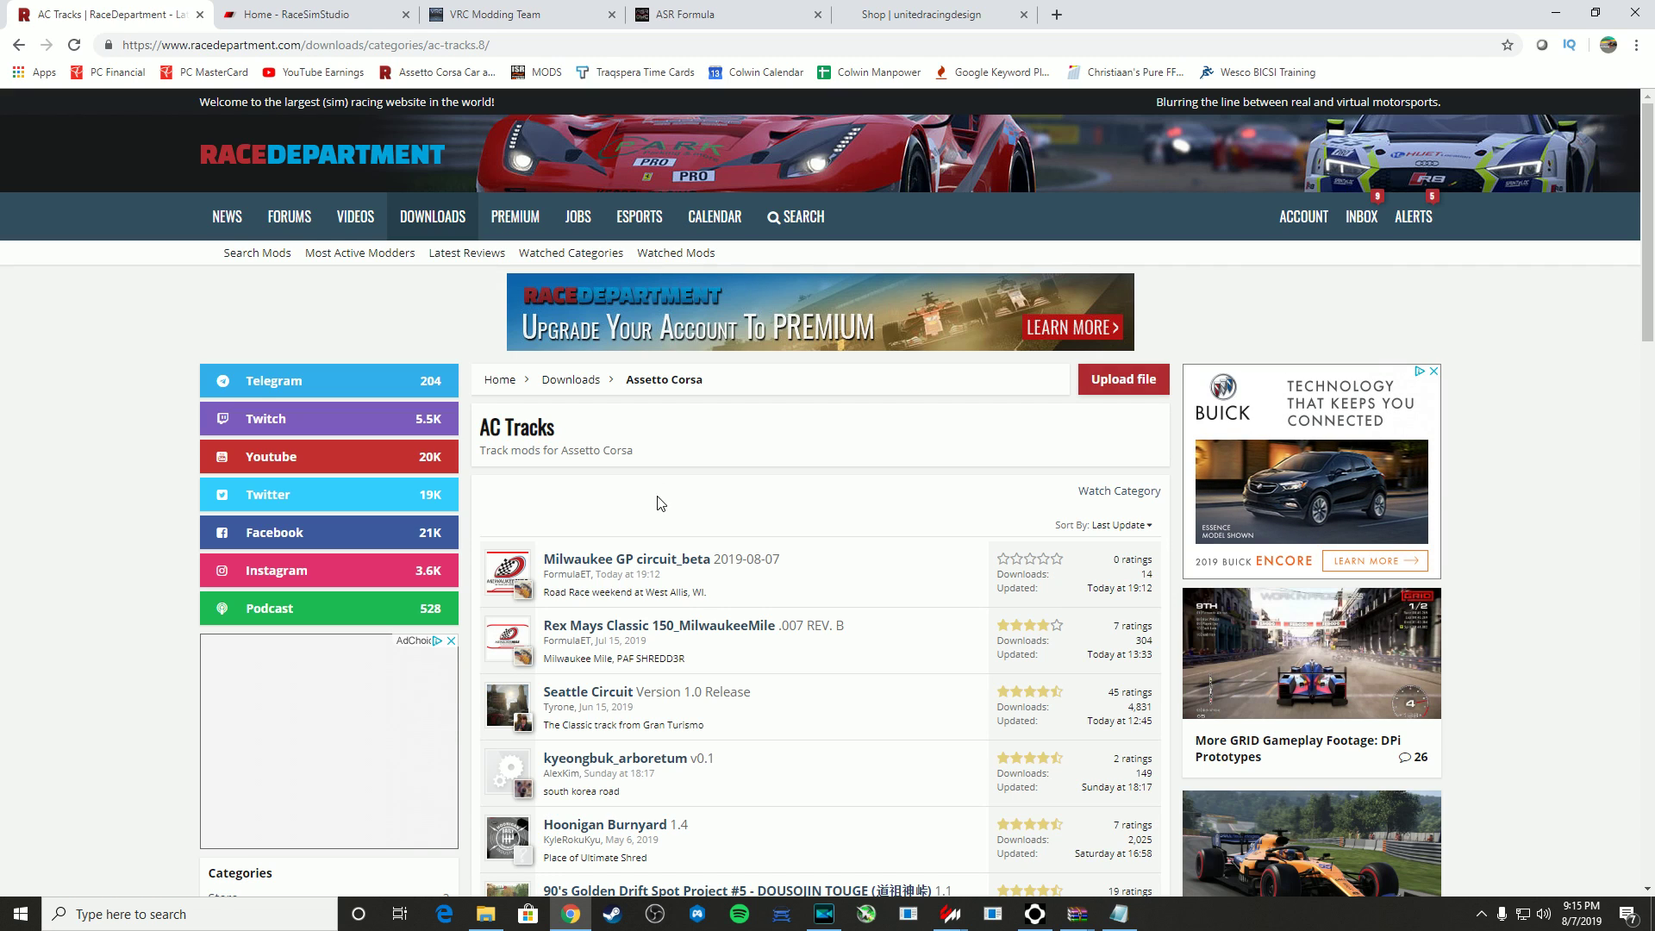
Switch to the RaceSimStudio site and view its featured cars
left_click(293, 15)
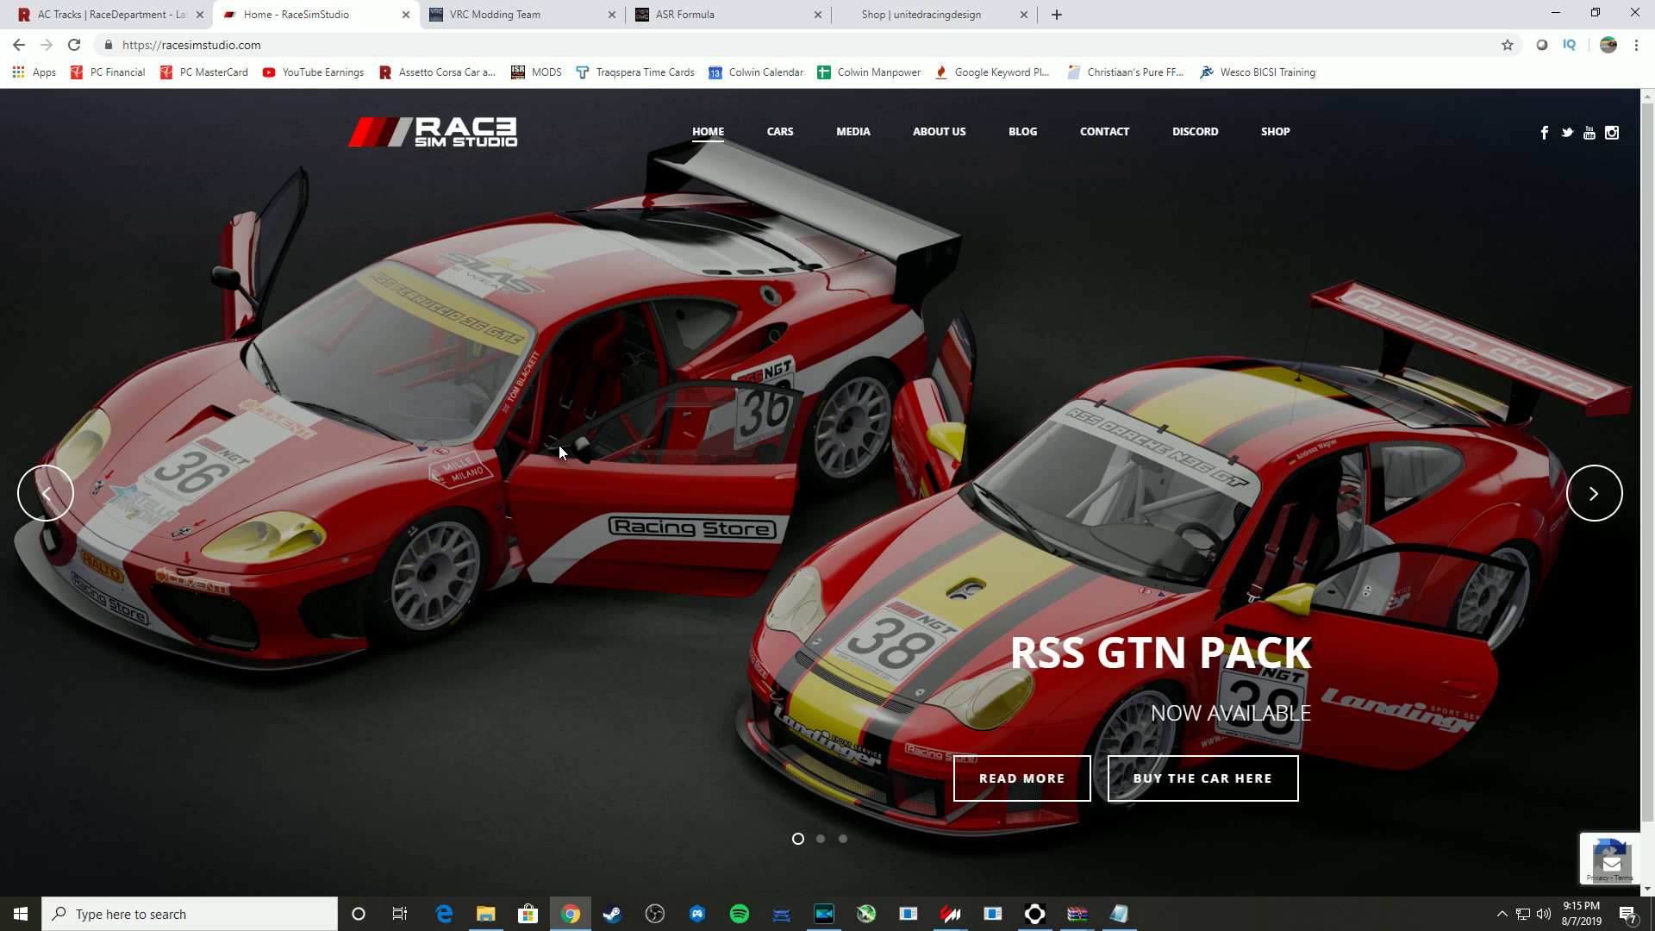
left_click(1593, 493)
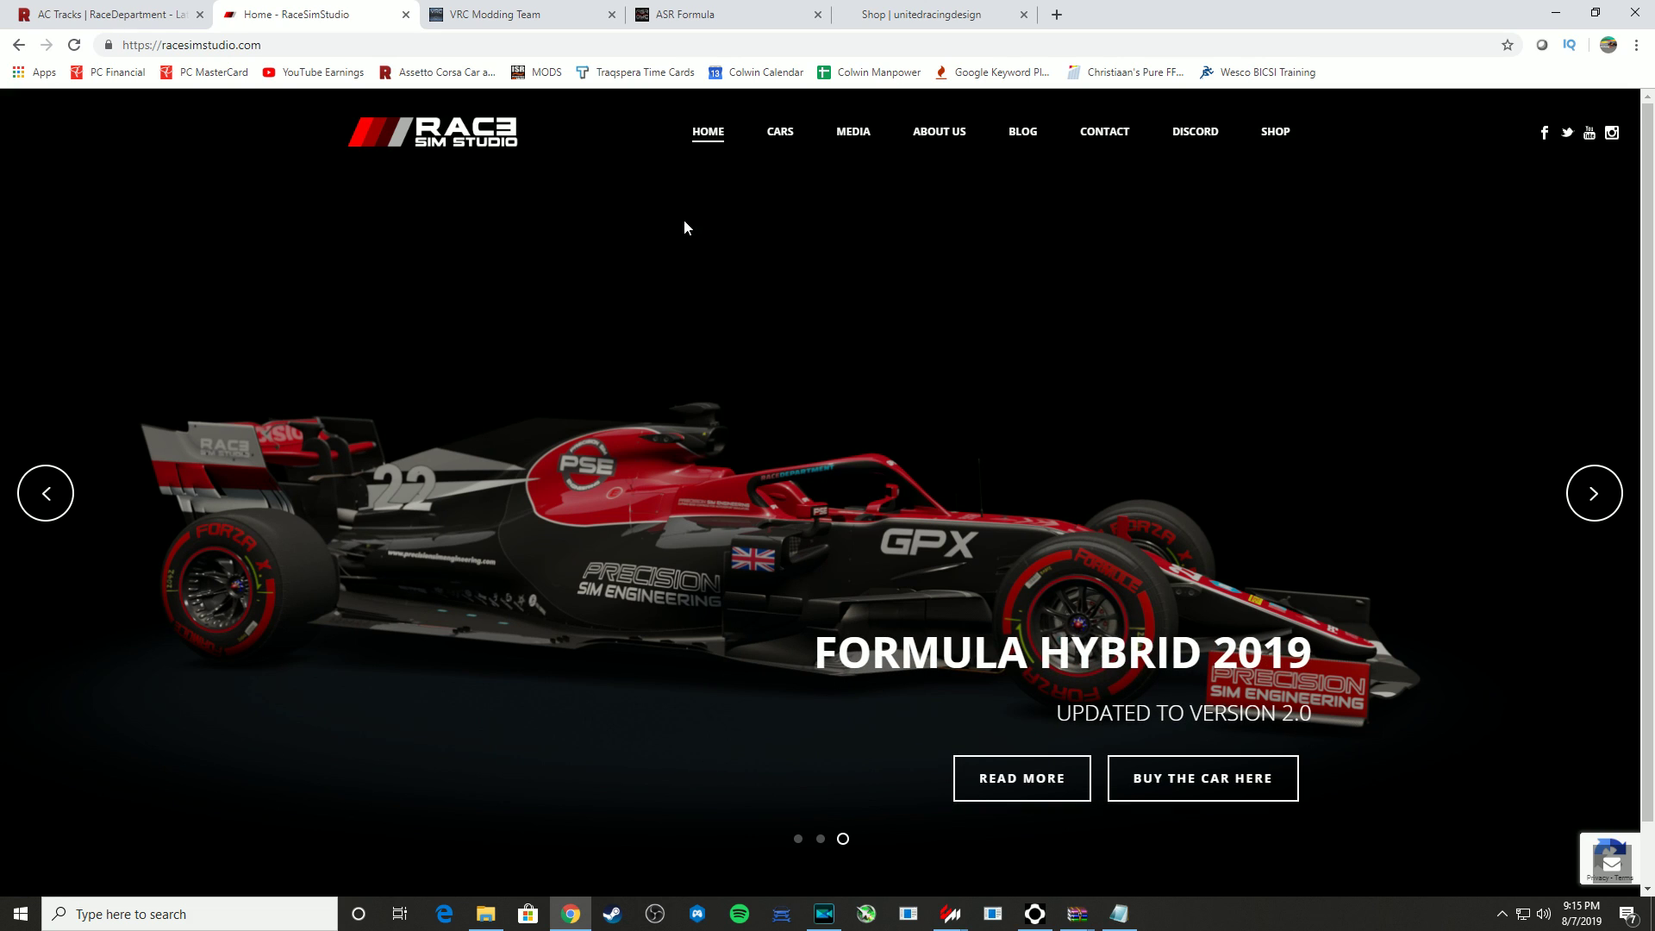
Switch to the VRC Modding Team site and examine its content catalogue of free and premium cars and circuits
left_click(524, 15)
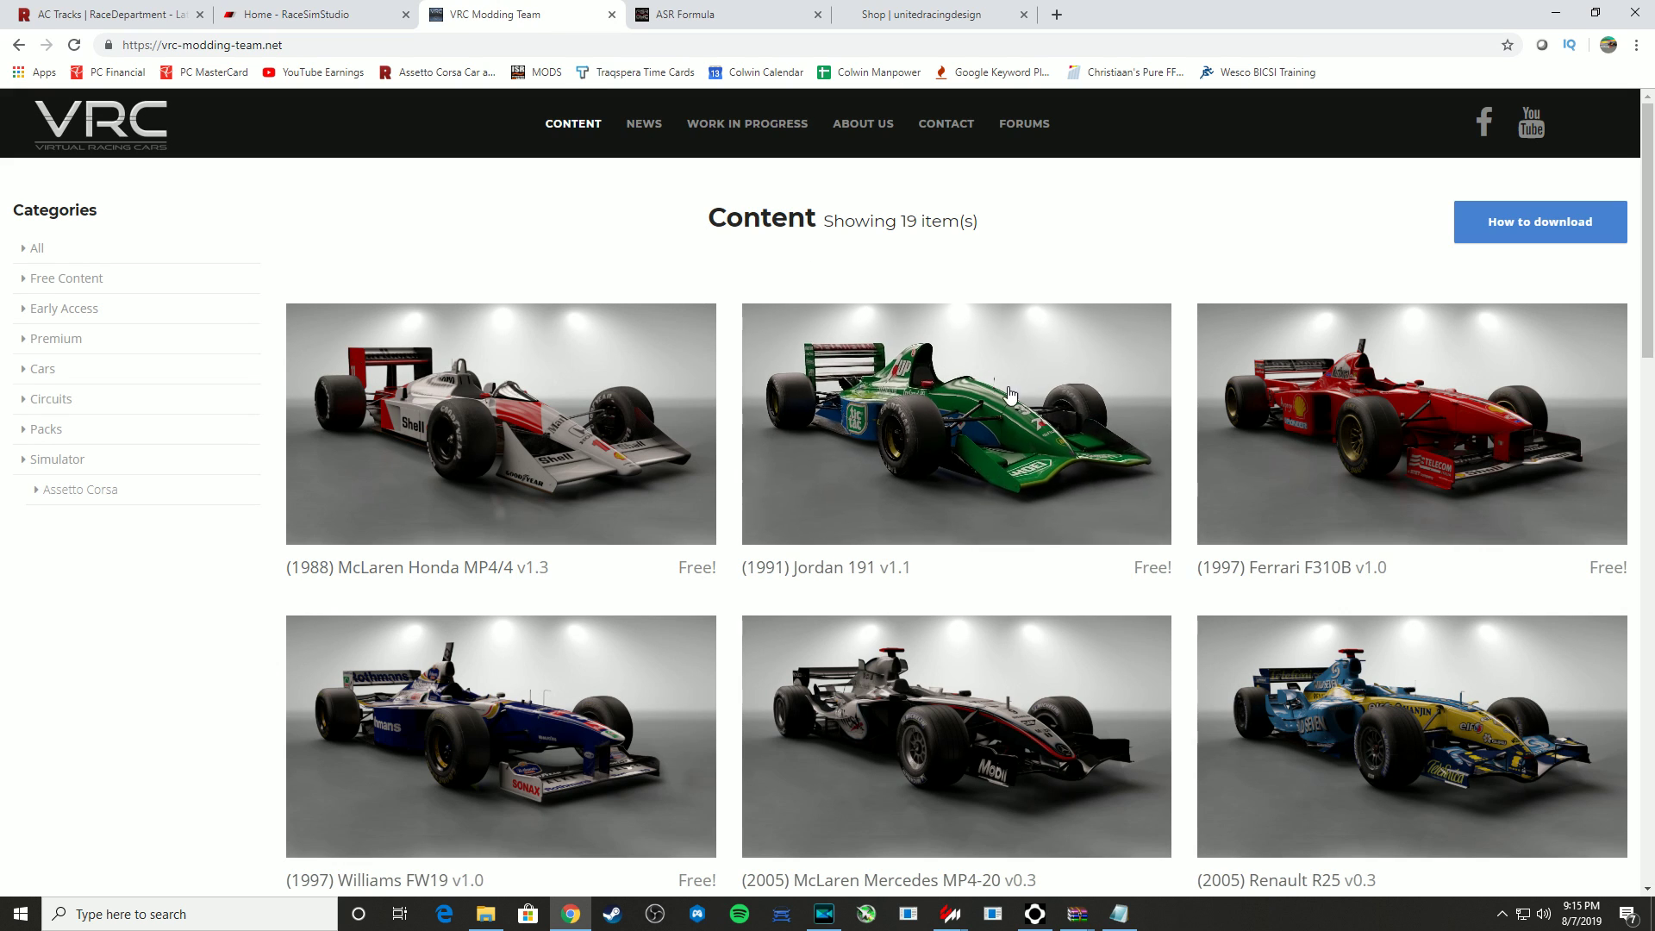
scroll(1467, 604, "down", 3)
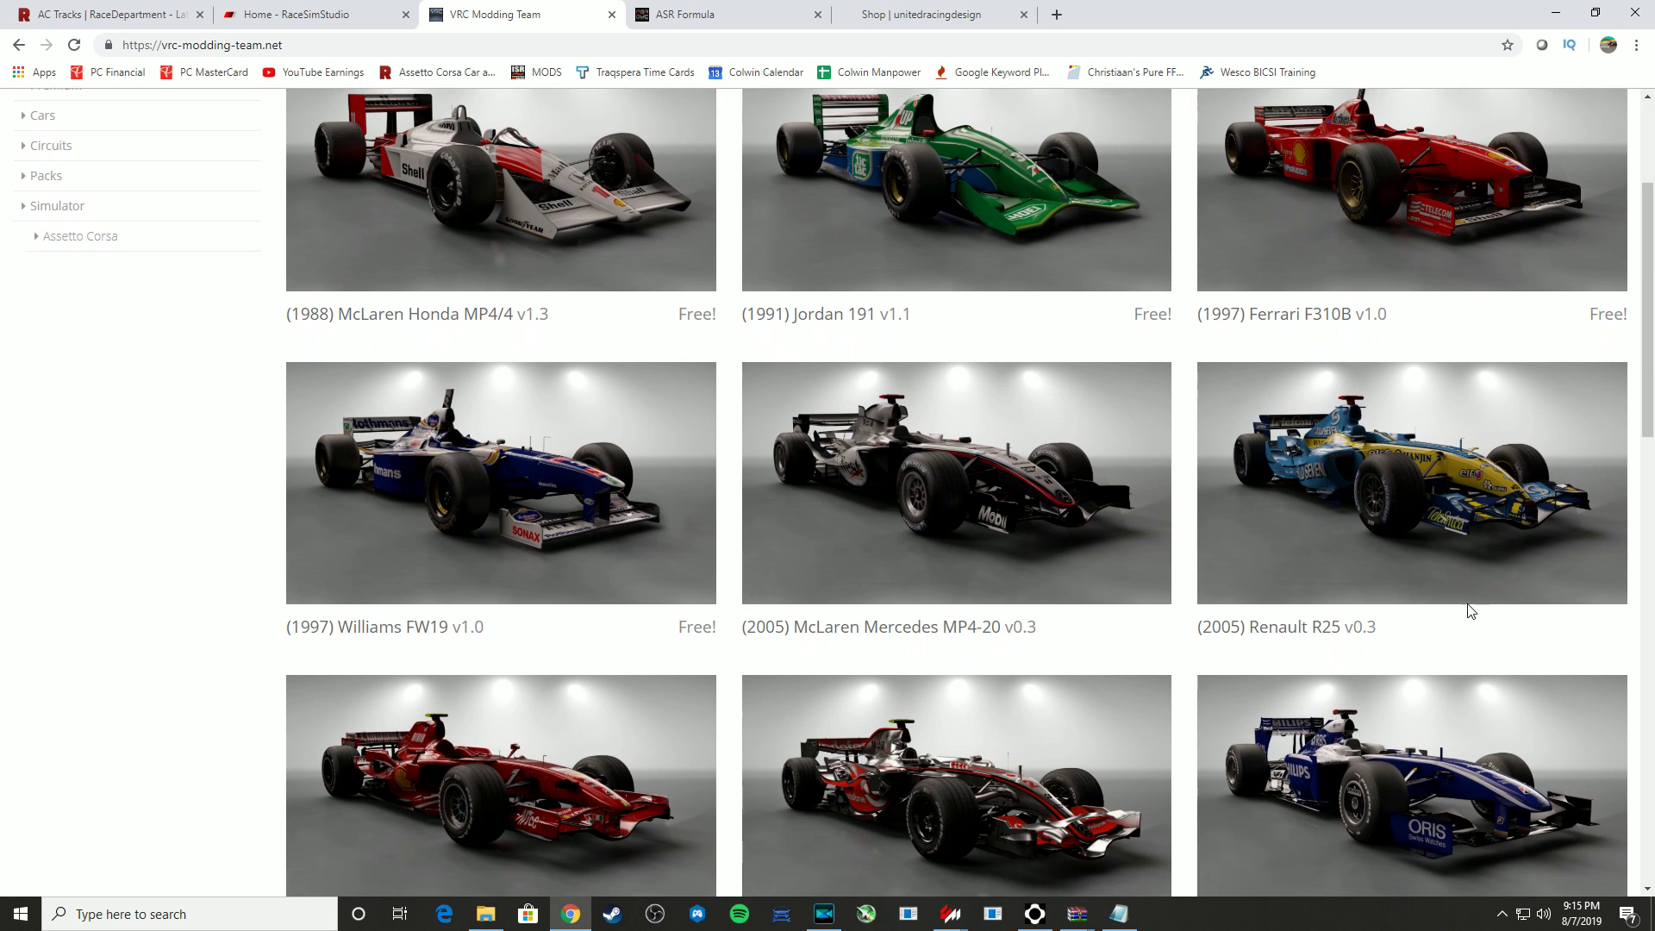
scroll(1470, 610, "down", 3)
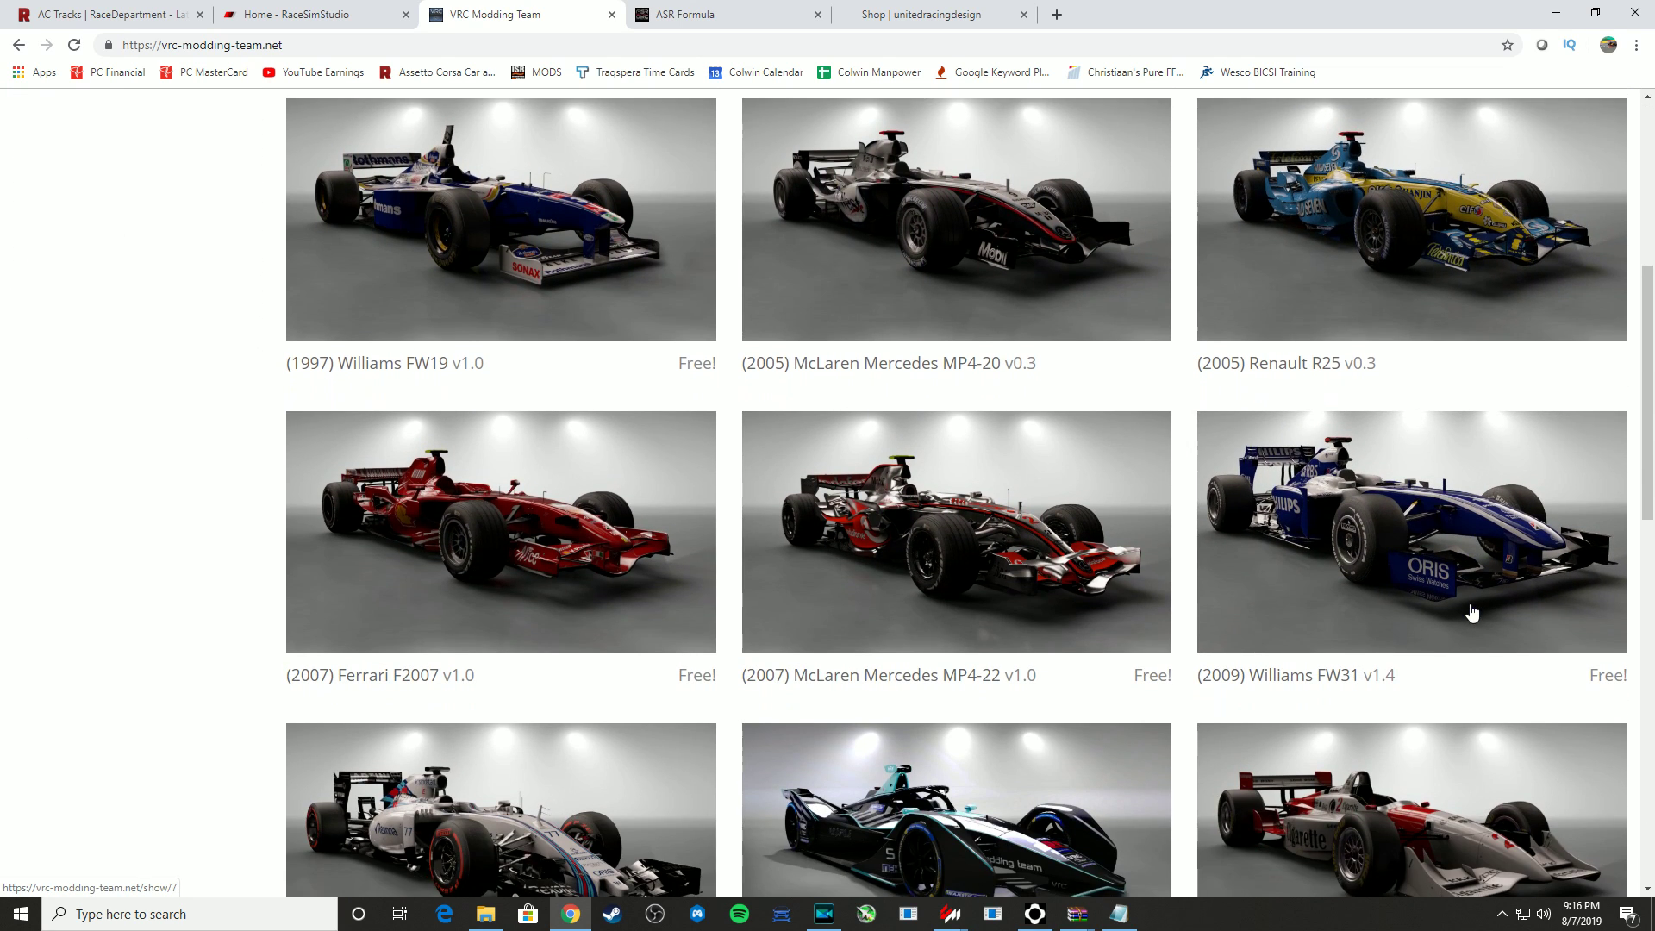
scroll(1471, 612, "down", 3)
scroll(1471, 612, "up", 7)
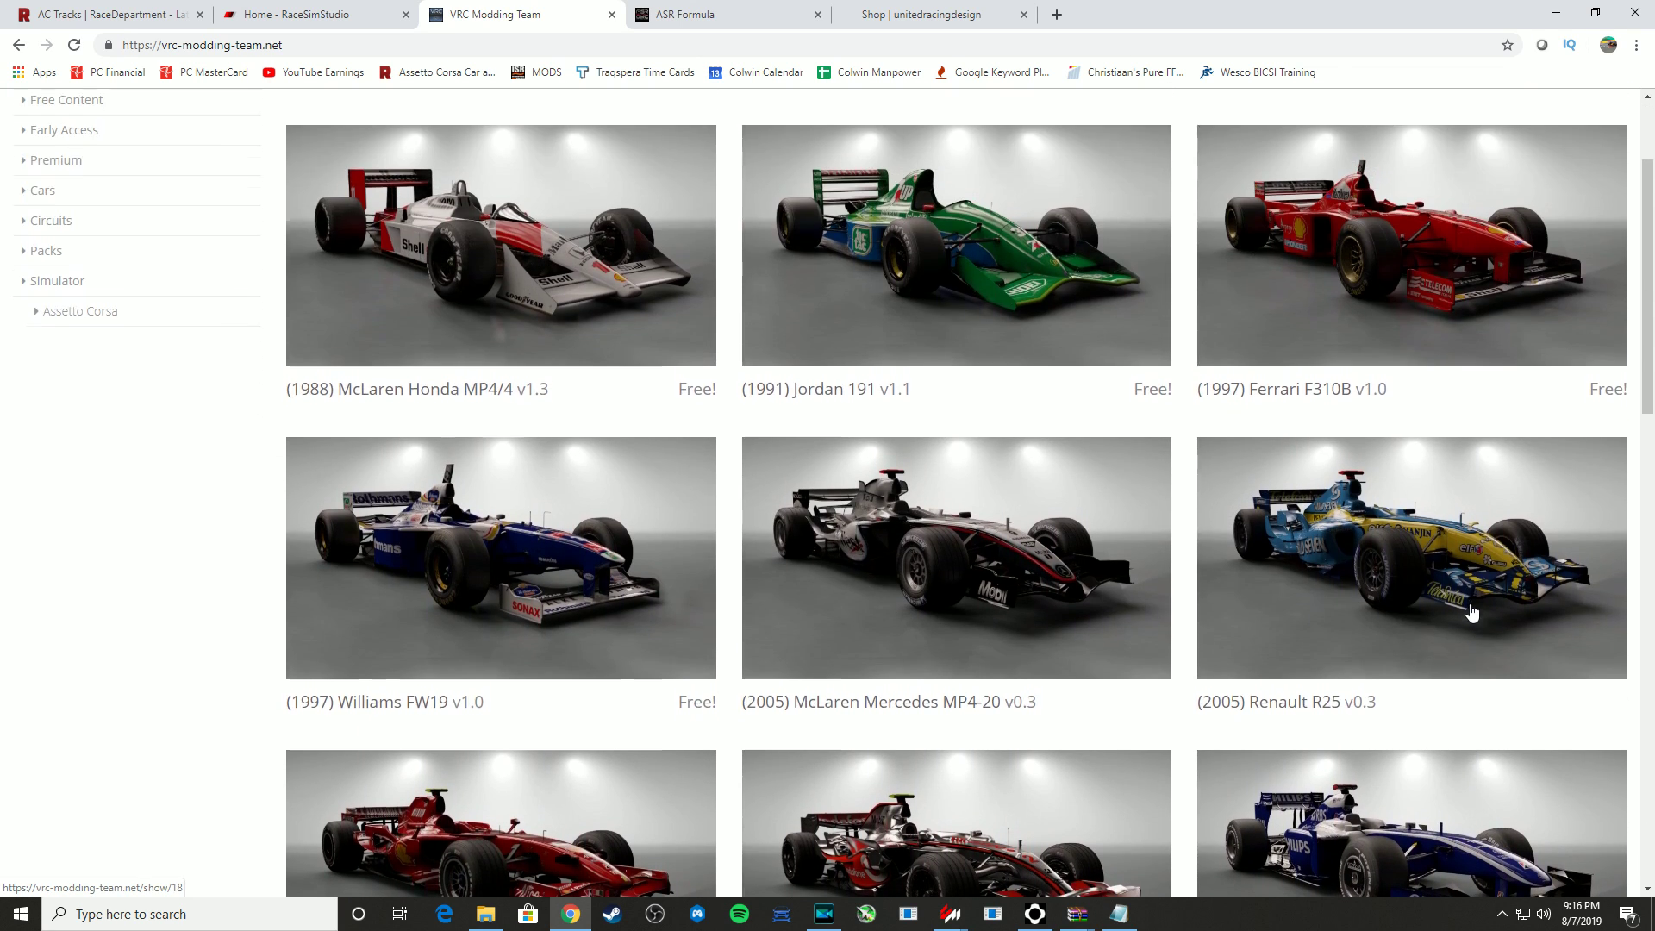
scroll(1471, 612, "down", 12)
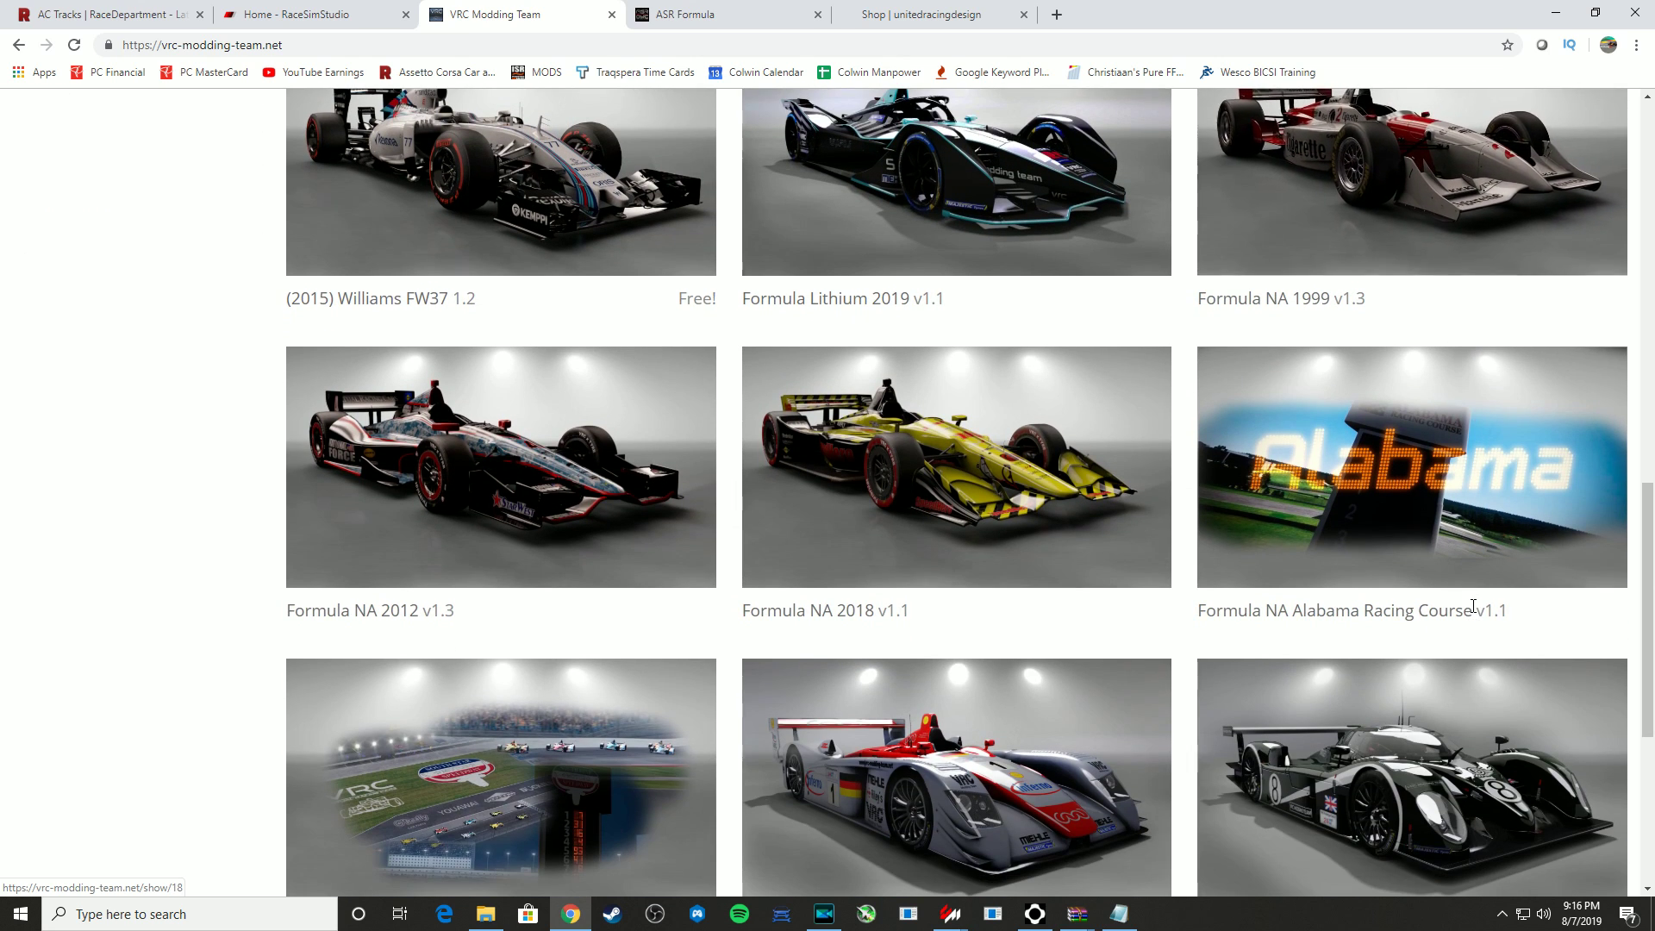
scroll(1473, 606, "down", 3)
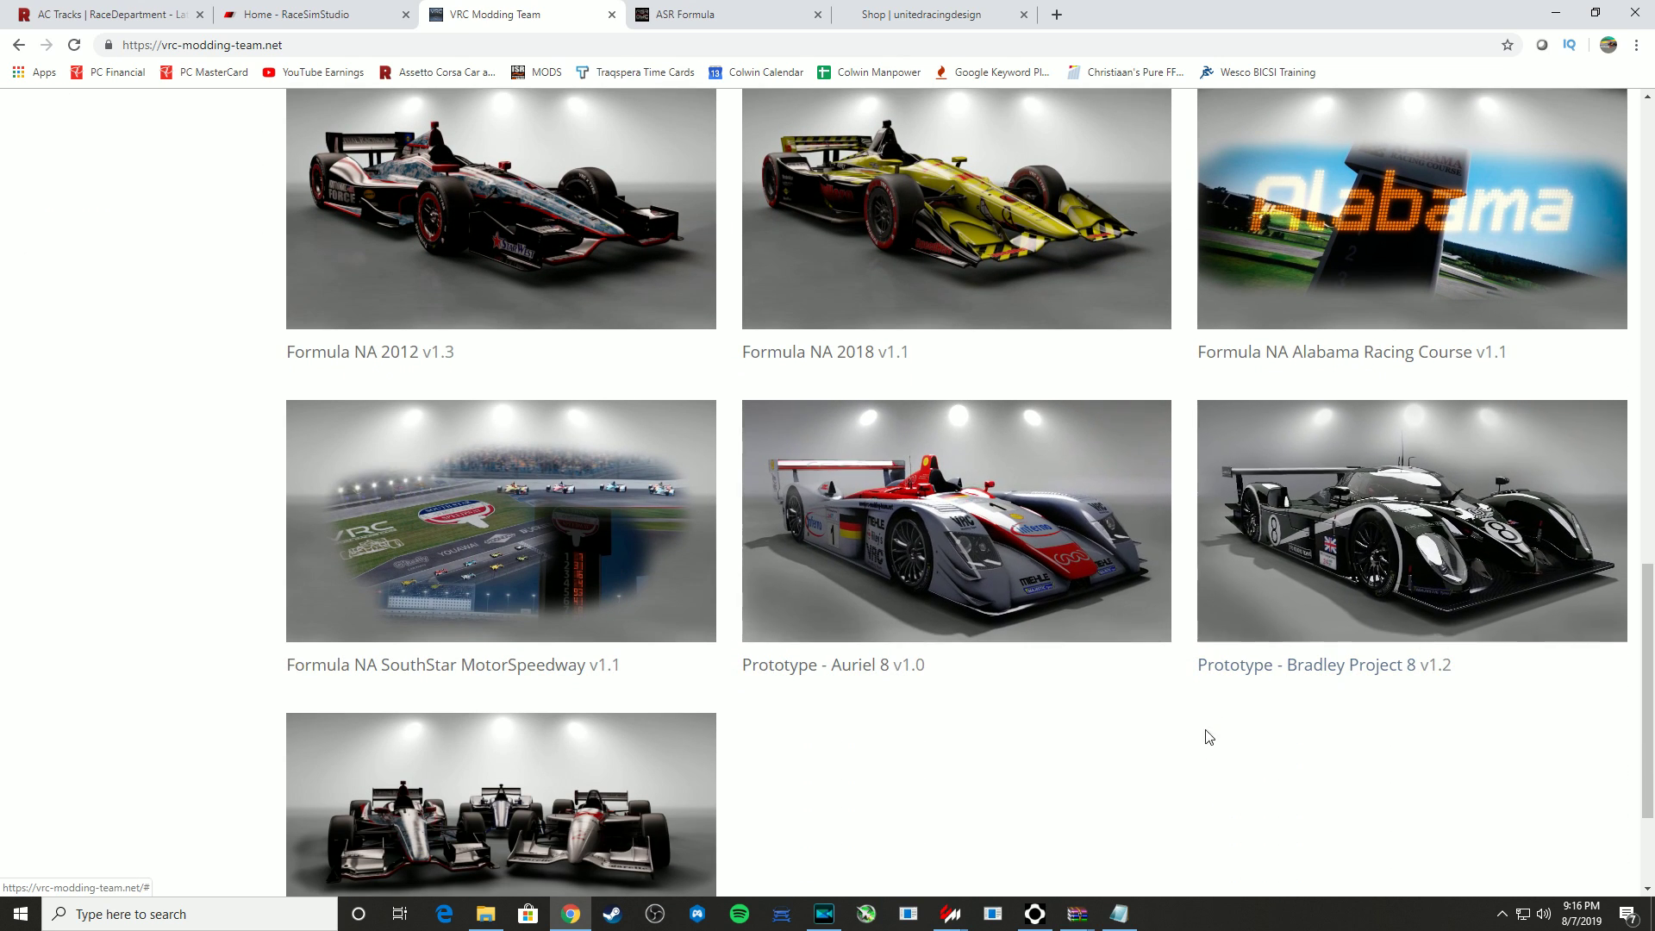
scroll(1170, 764, "up", 2)
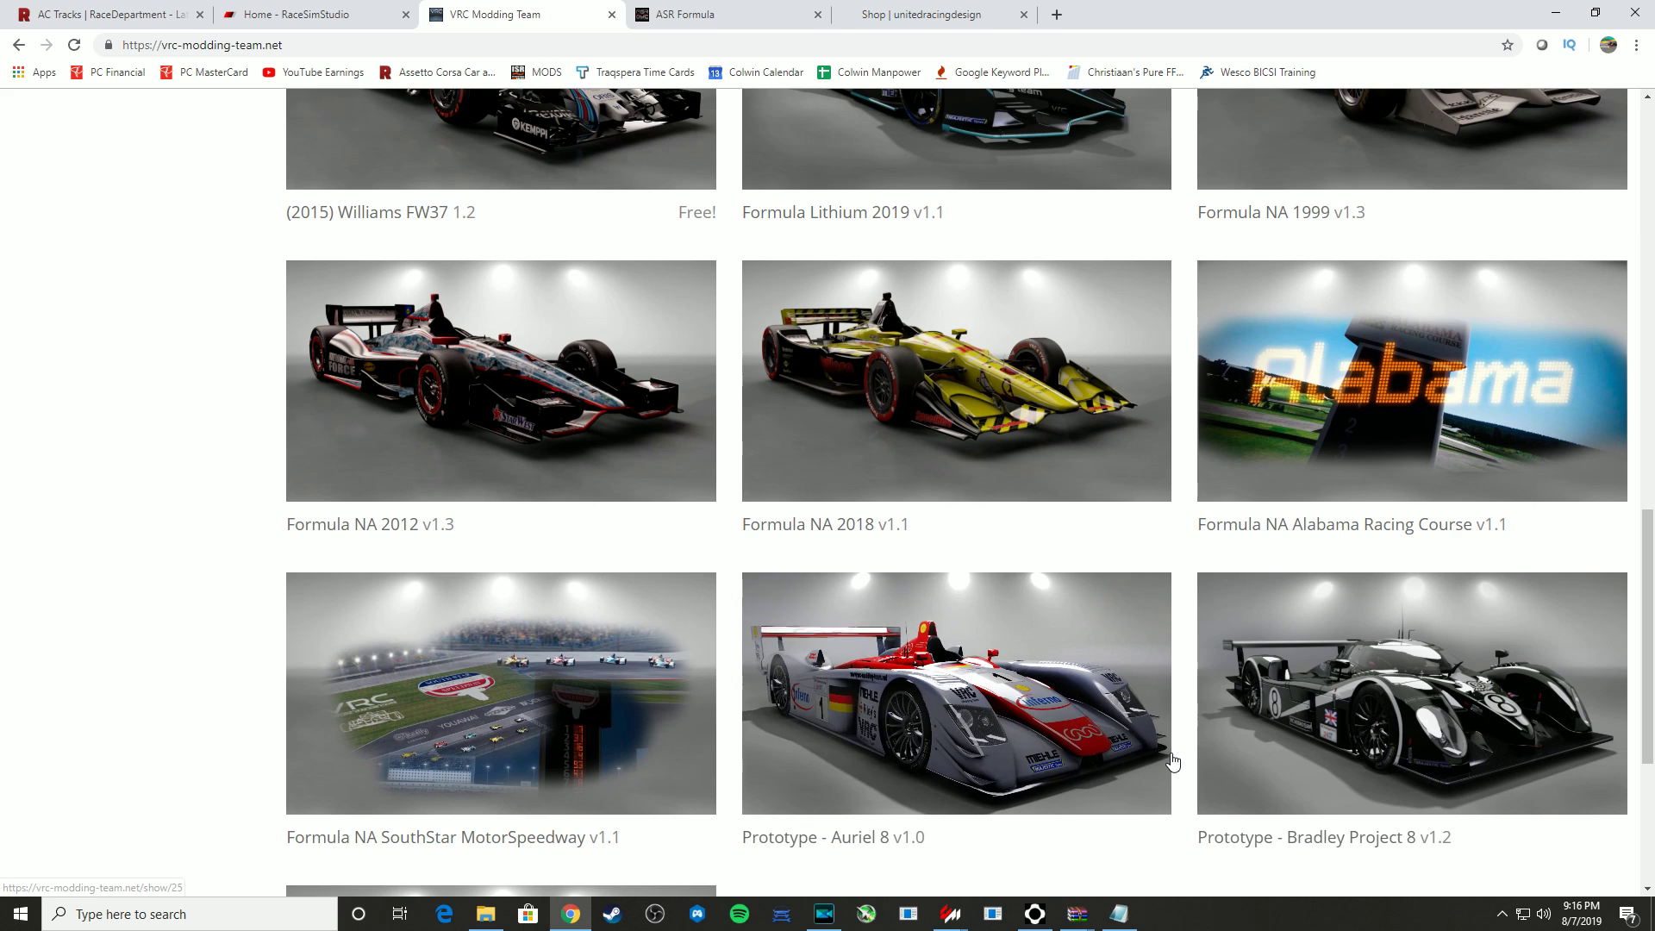
scroll(1172, 762, "up", 6)
View the ASR Formula site and the Assetto Corsa collection in the United Racing Design shop
left_click(687, 15)
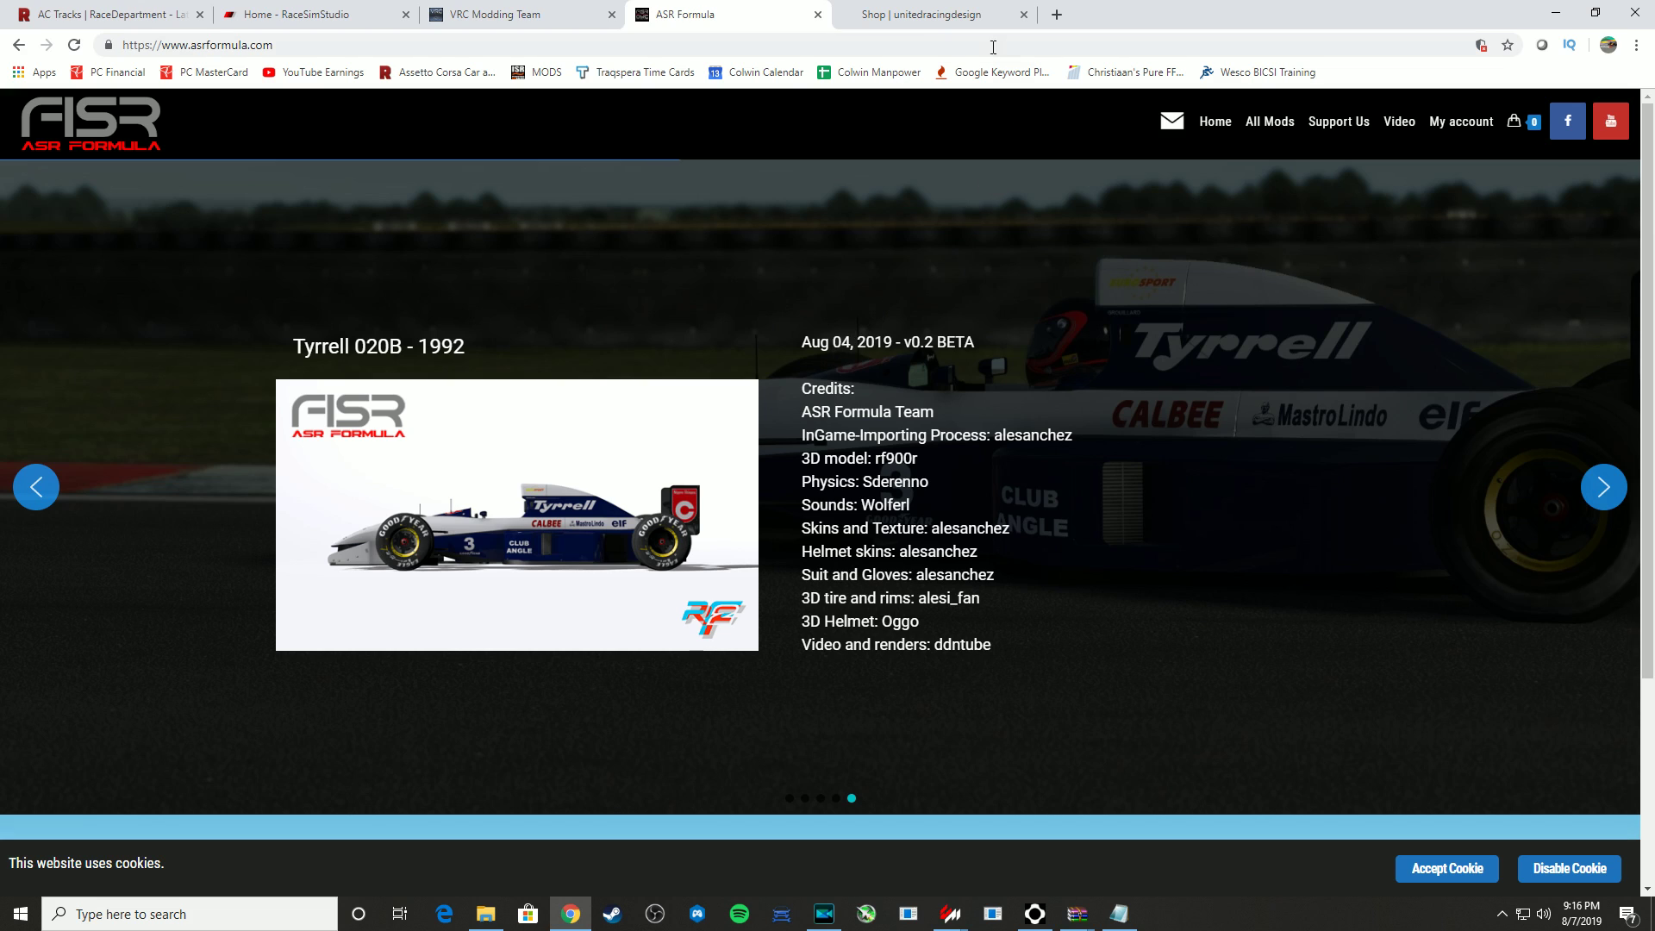
left_click(924, 22)
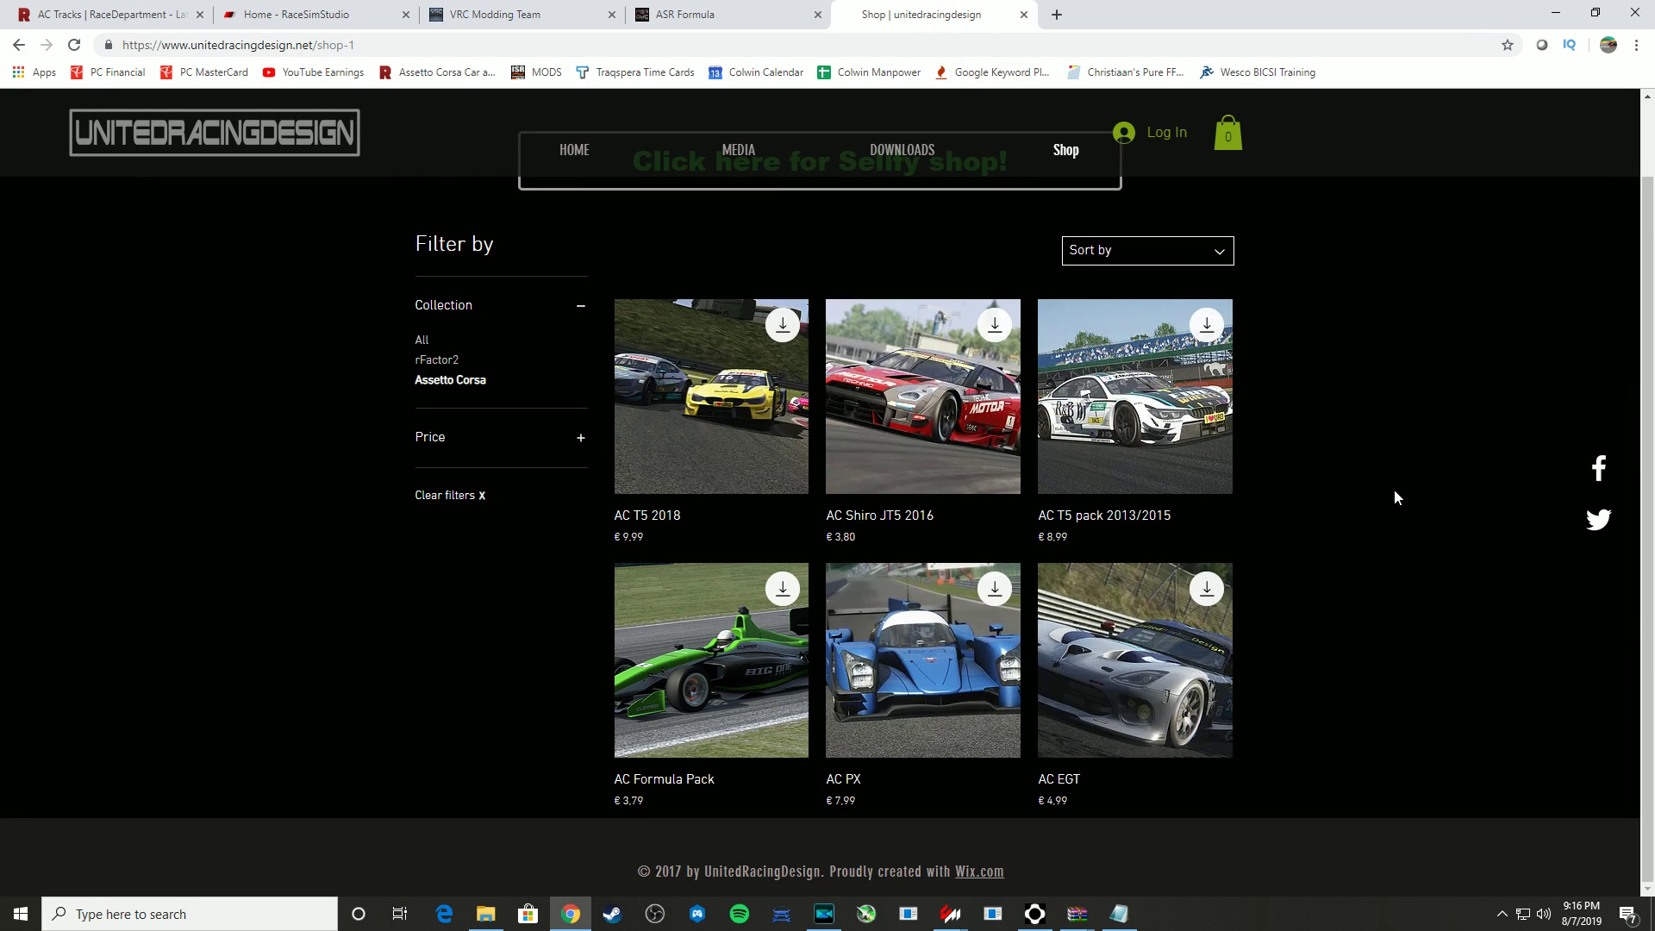
scroll(1394, 489, "up", 1)
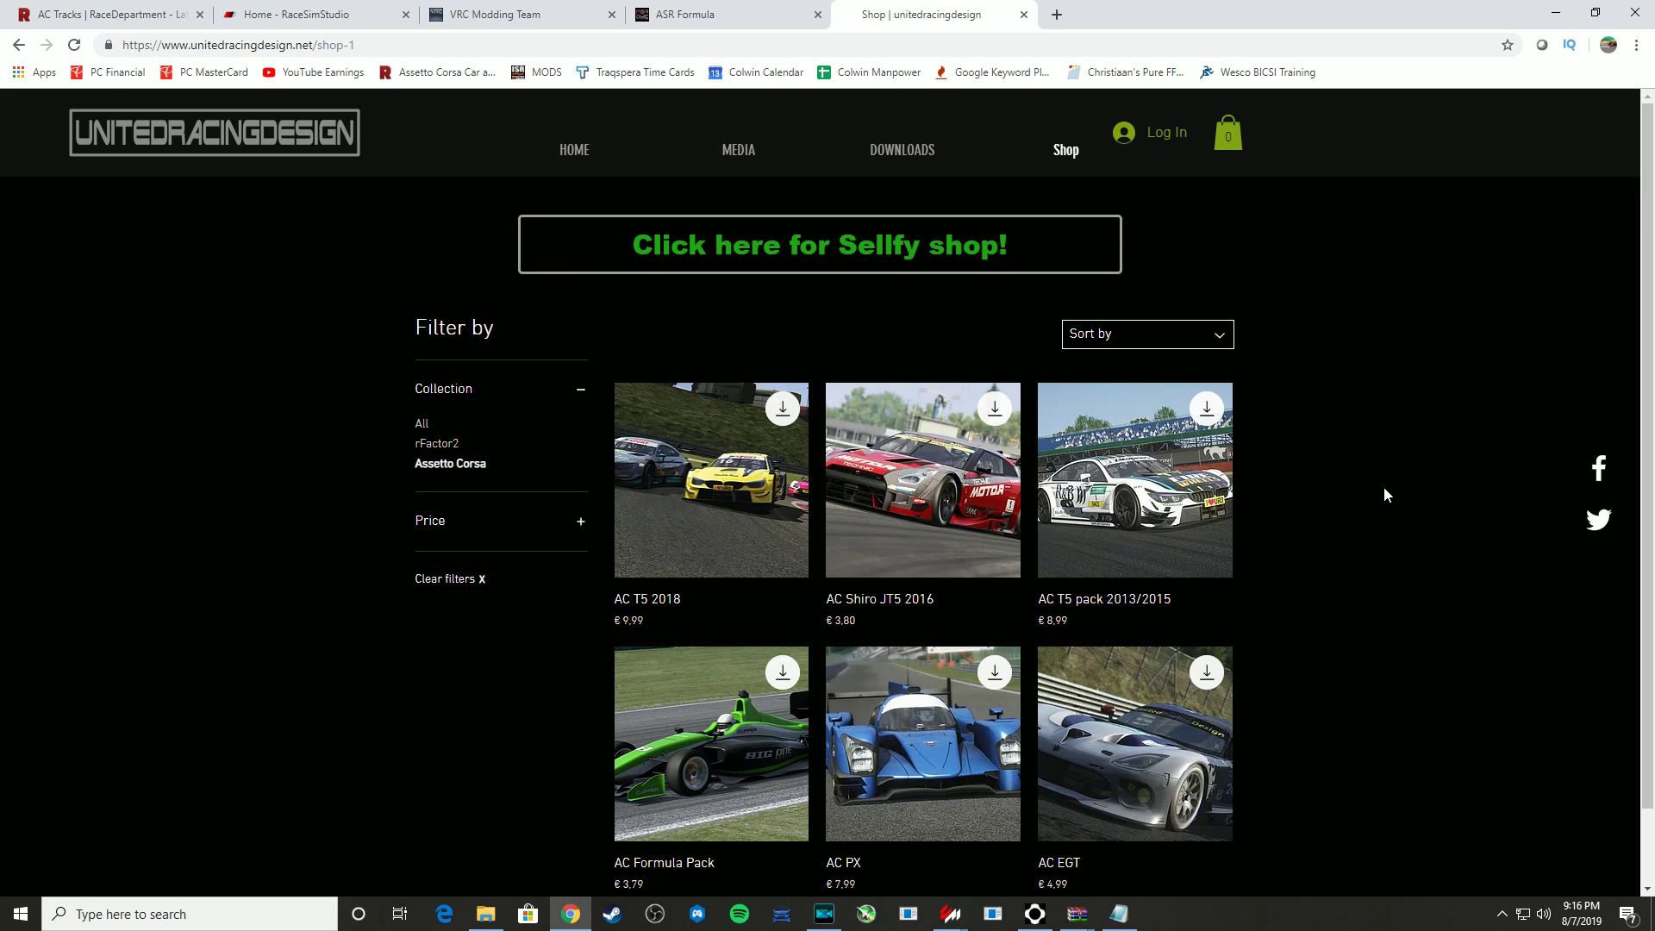
scroll(1382, 486, "down", 1)
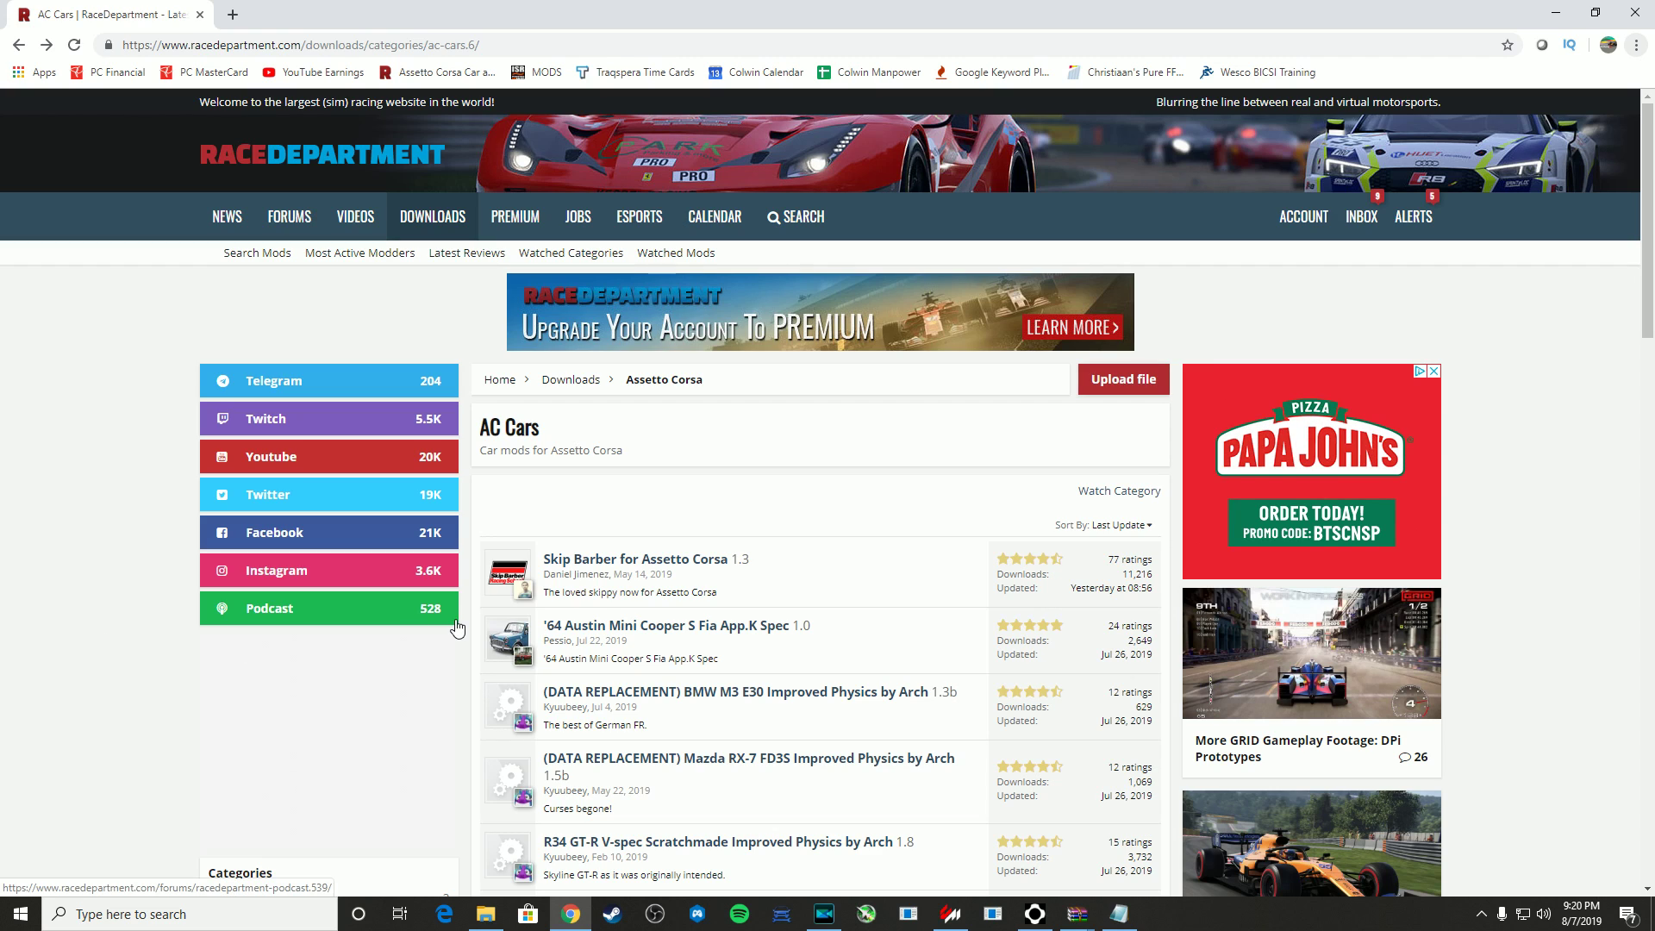
Download the Skip Barber for Assetto Corsa 1.3 mod and save Skip_barber_f2000_V1.3.rar in the Downloads folder
left_click(681, 562)
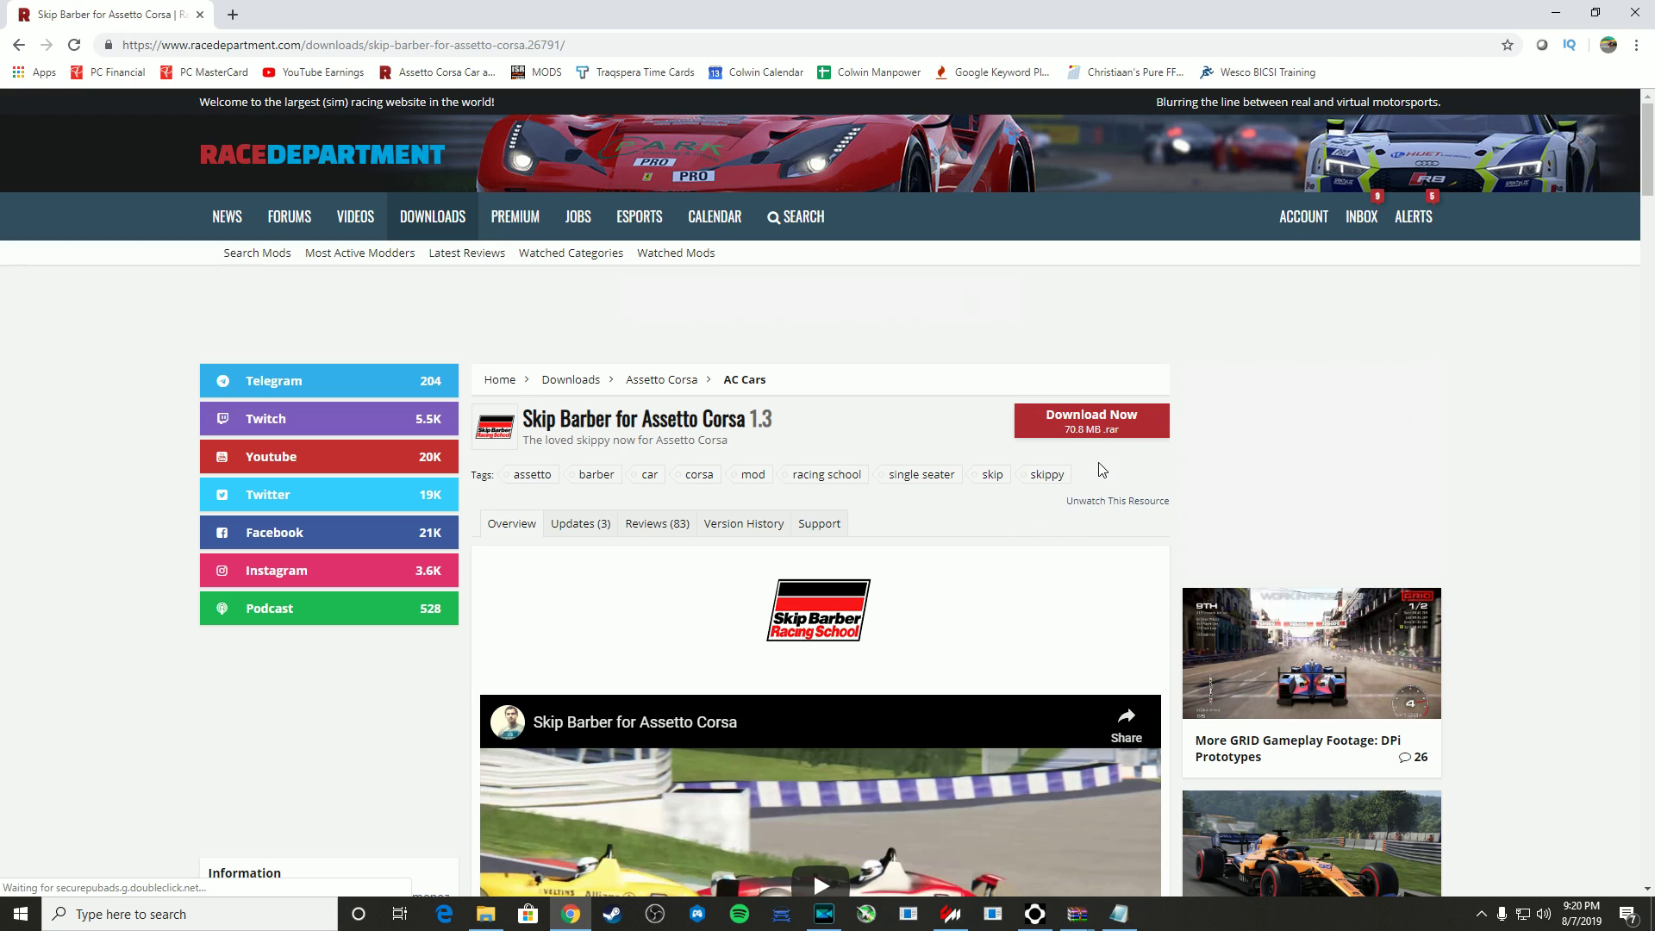
left_click(1093, 425)
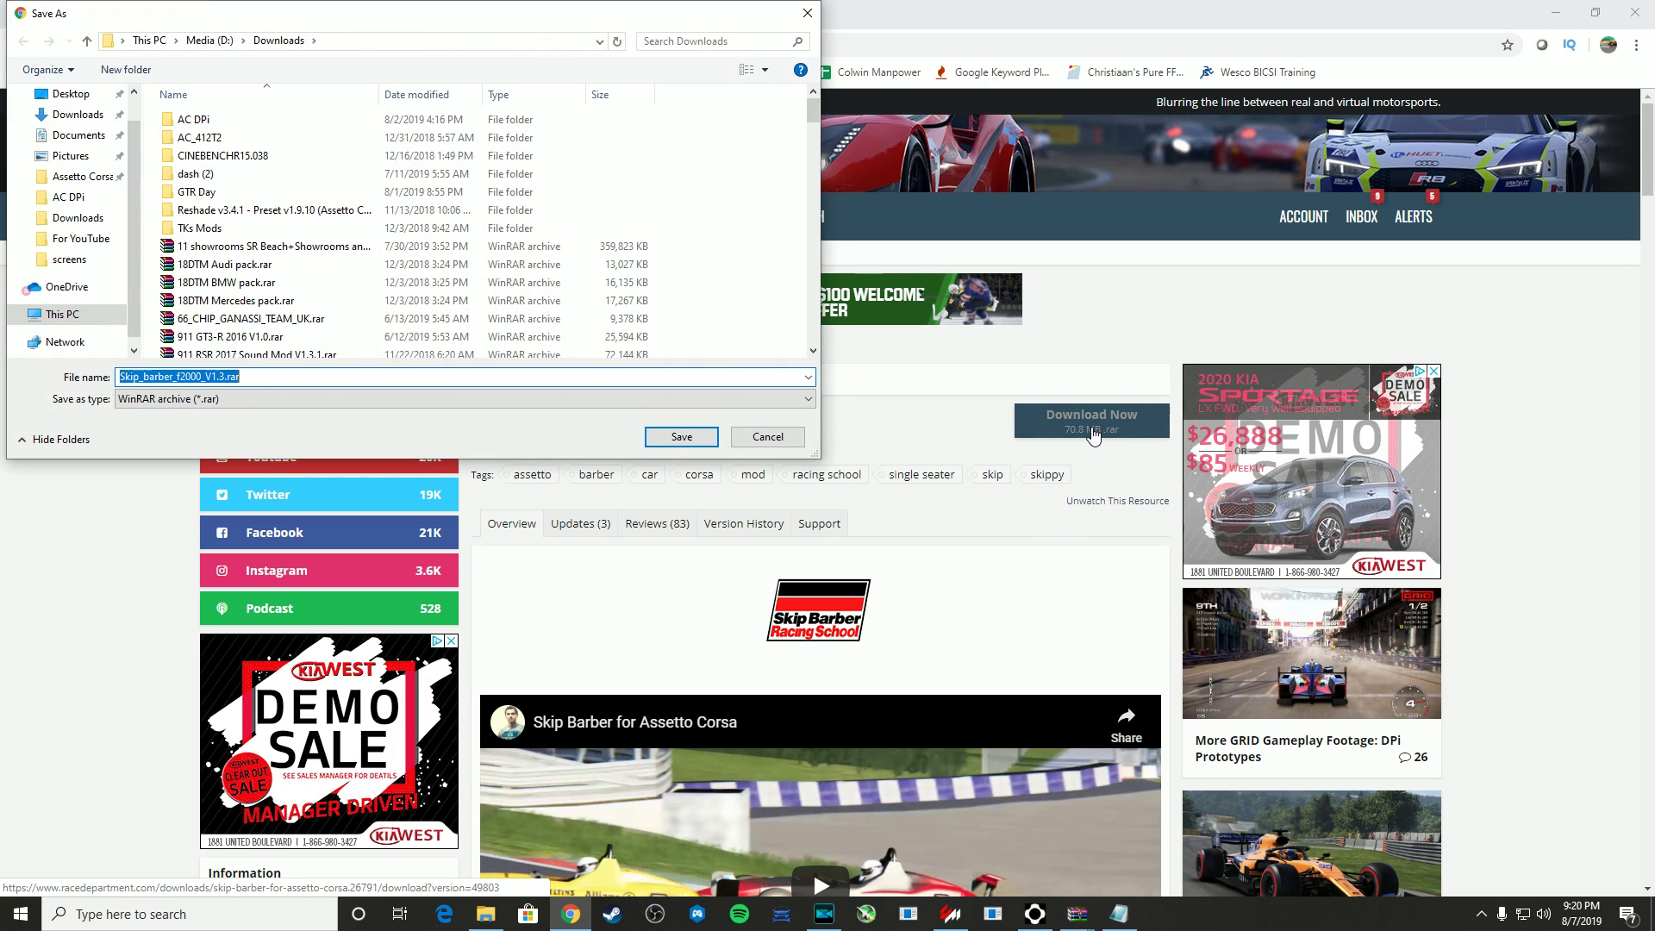
left_click(680, 437)
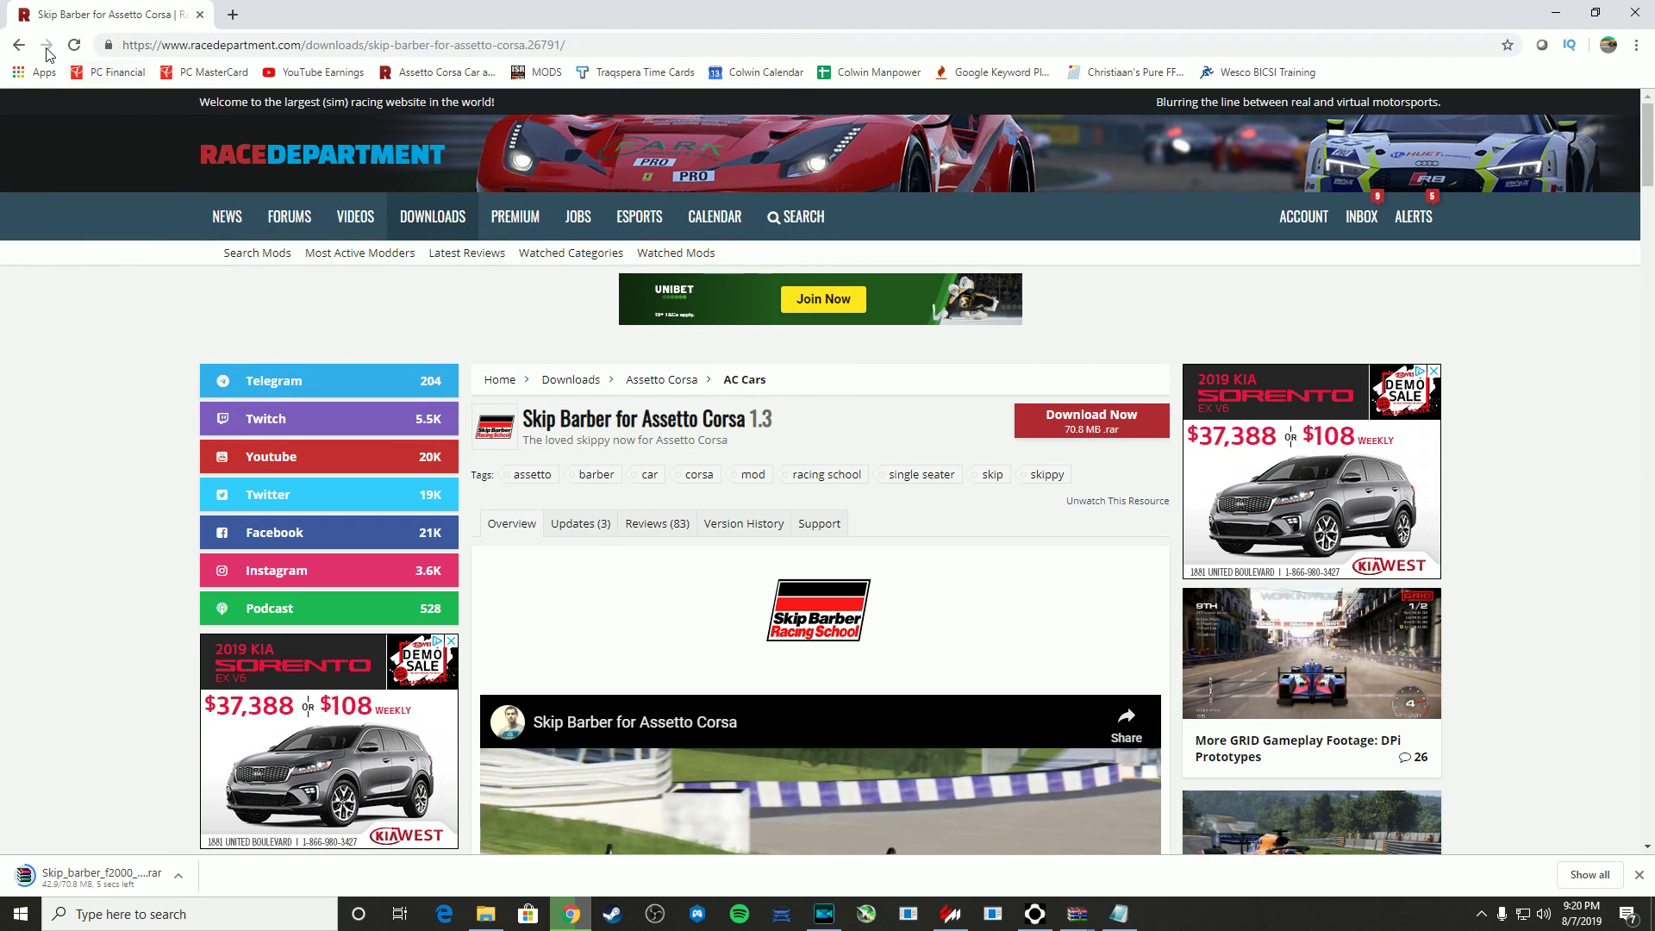
Return to the AC Cars list and download the '64 Austin Mini Cooper S Fia App.K Spec 1.0 mod
left_click(18, 45)
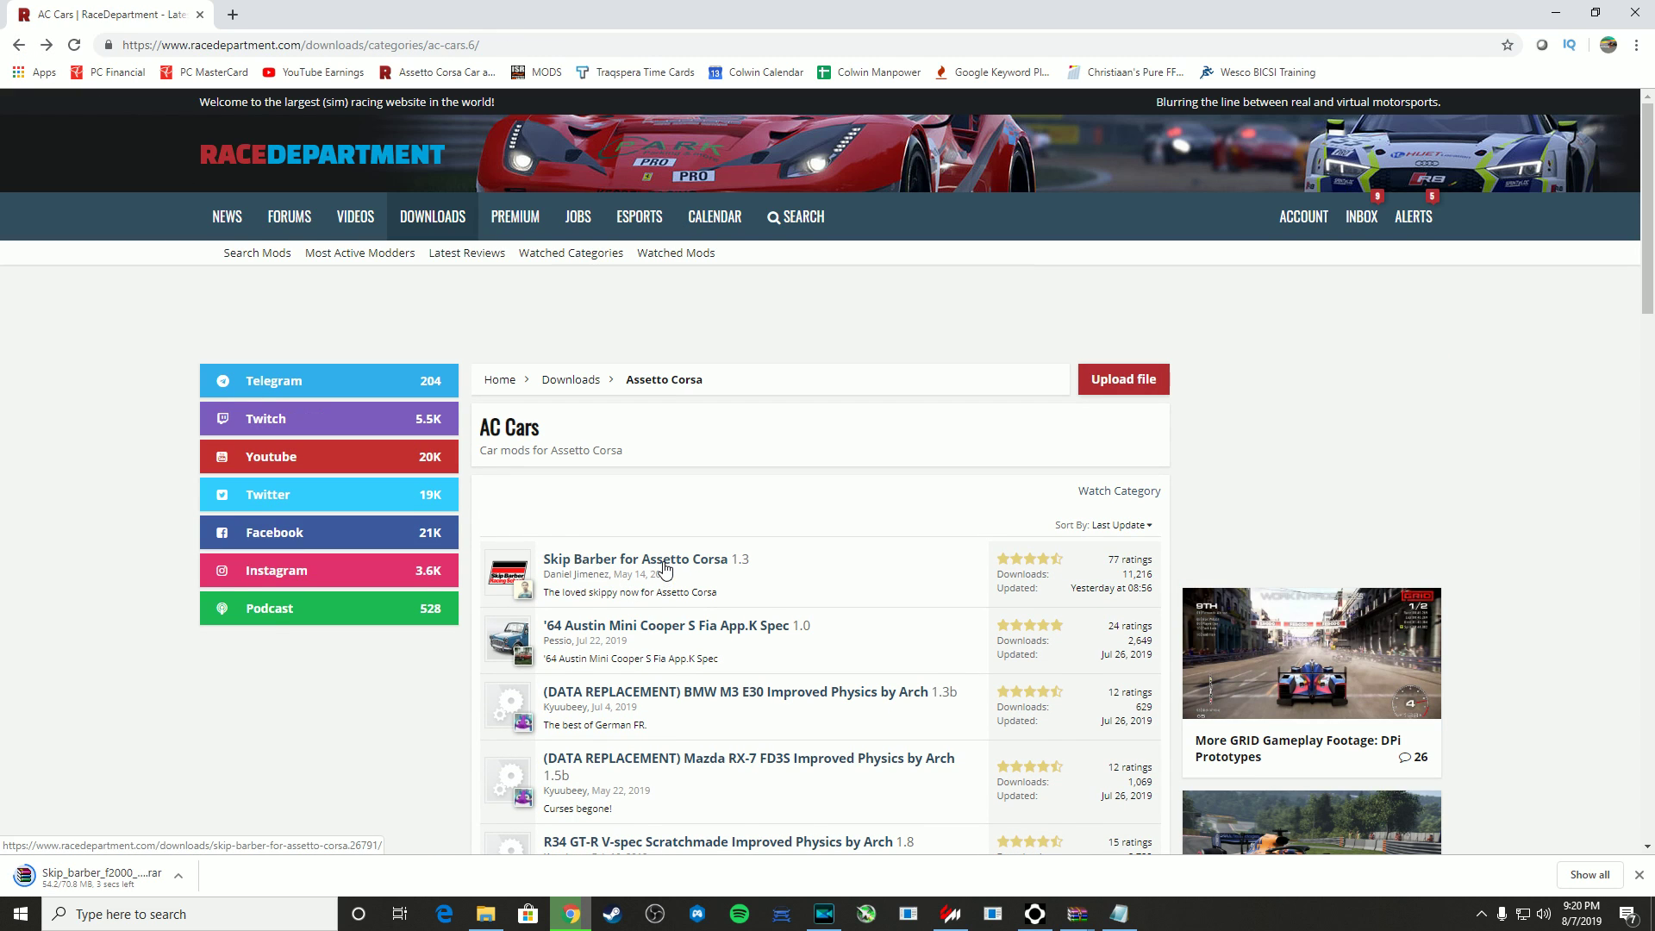
left_click(670, 628)
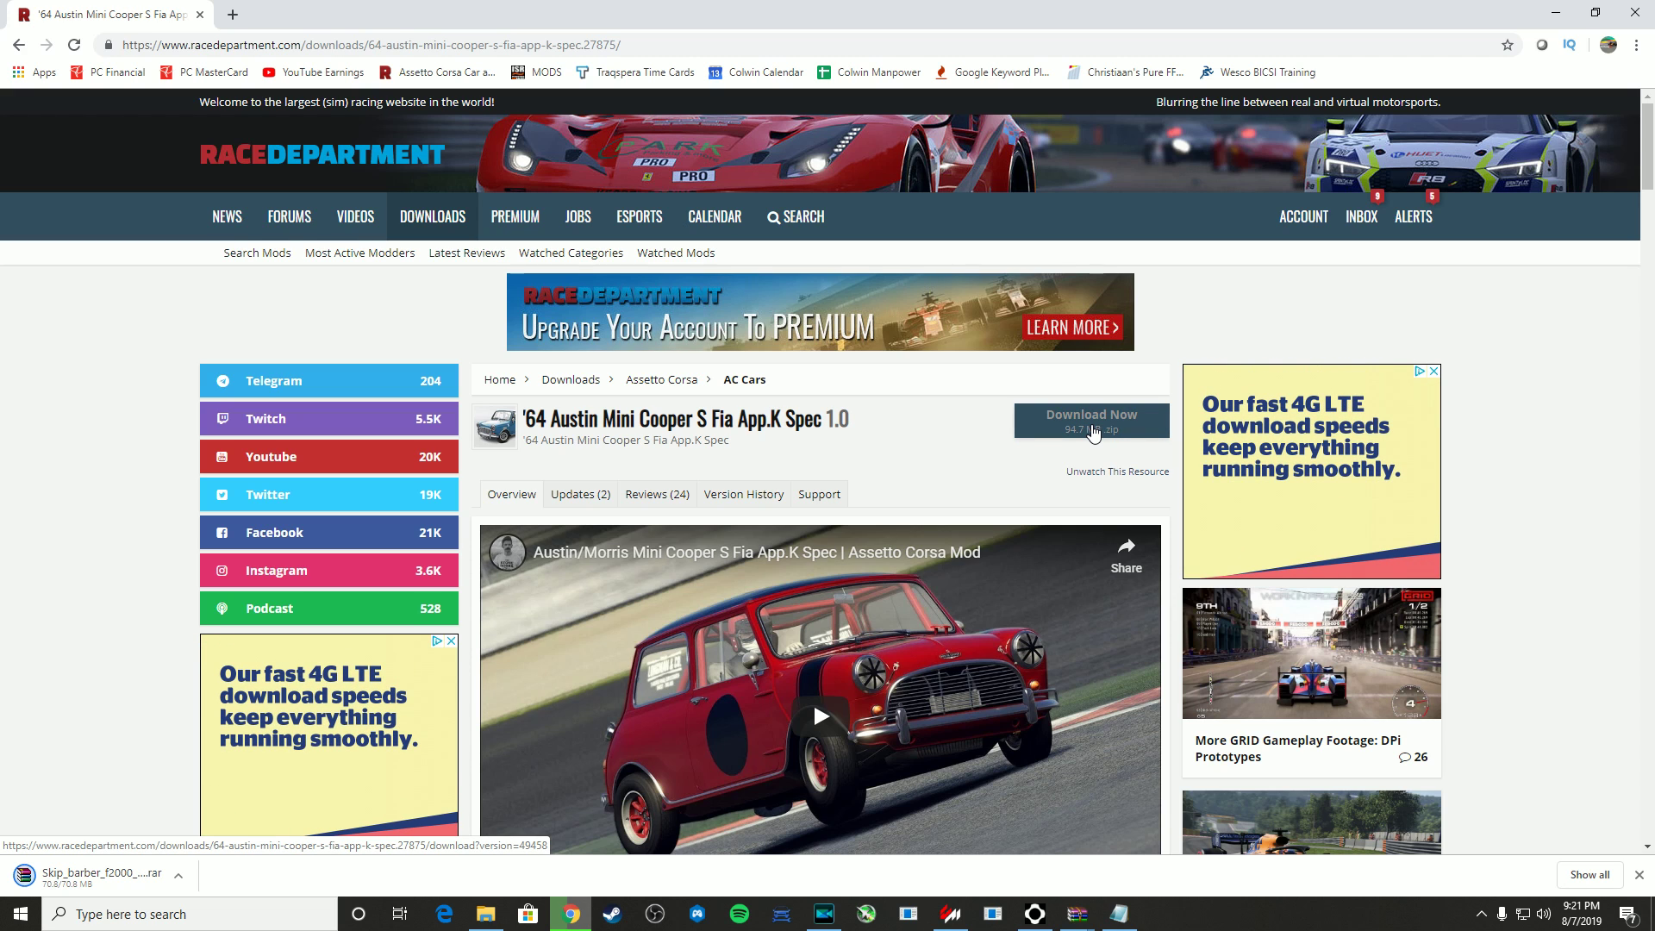
left_click(1093, 433)
left_click(686, 440)
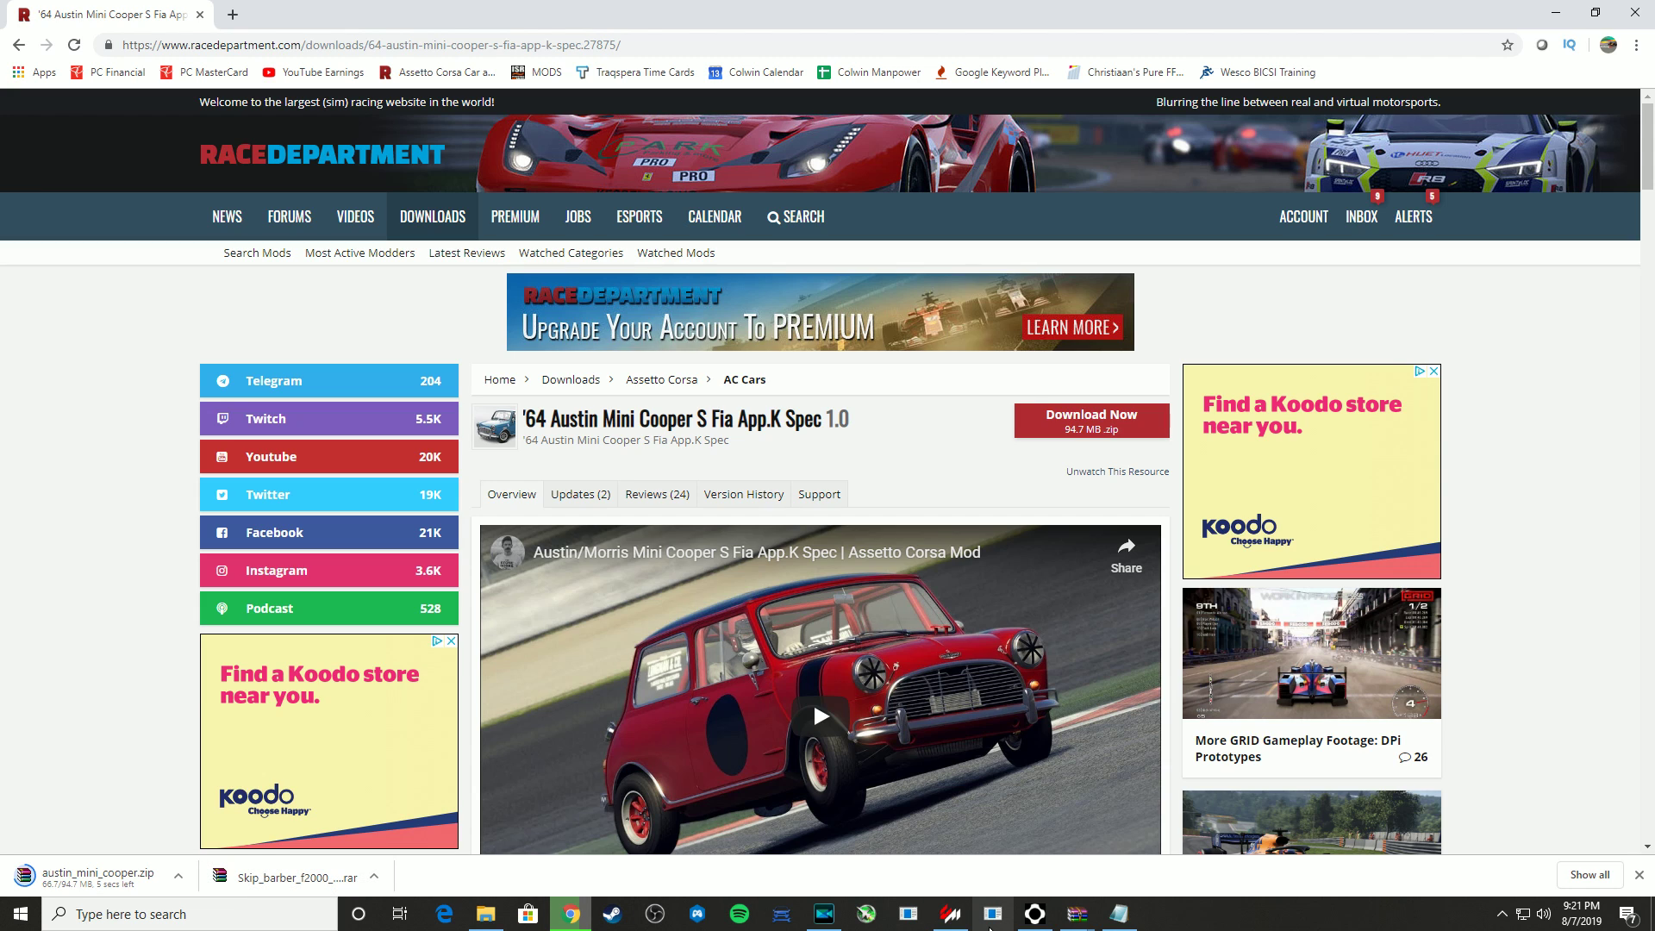
Bring the downloaded austin_mini_cooper.zip from its folder into Content Manager and open the list of pending installations
mouse_move(950, 916)
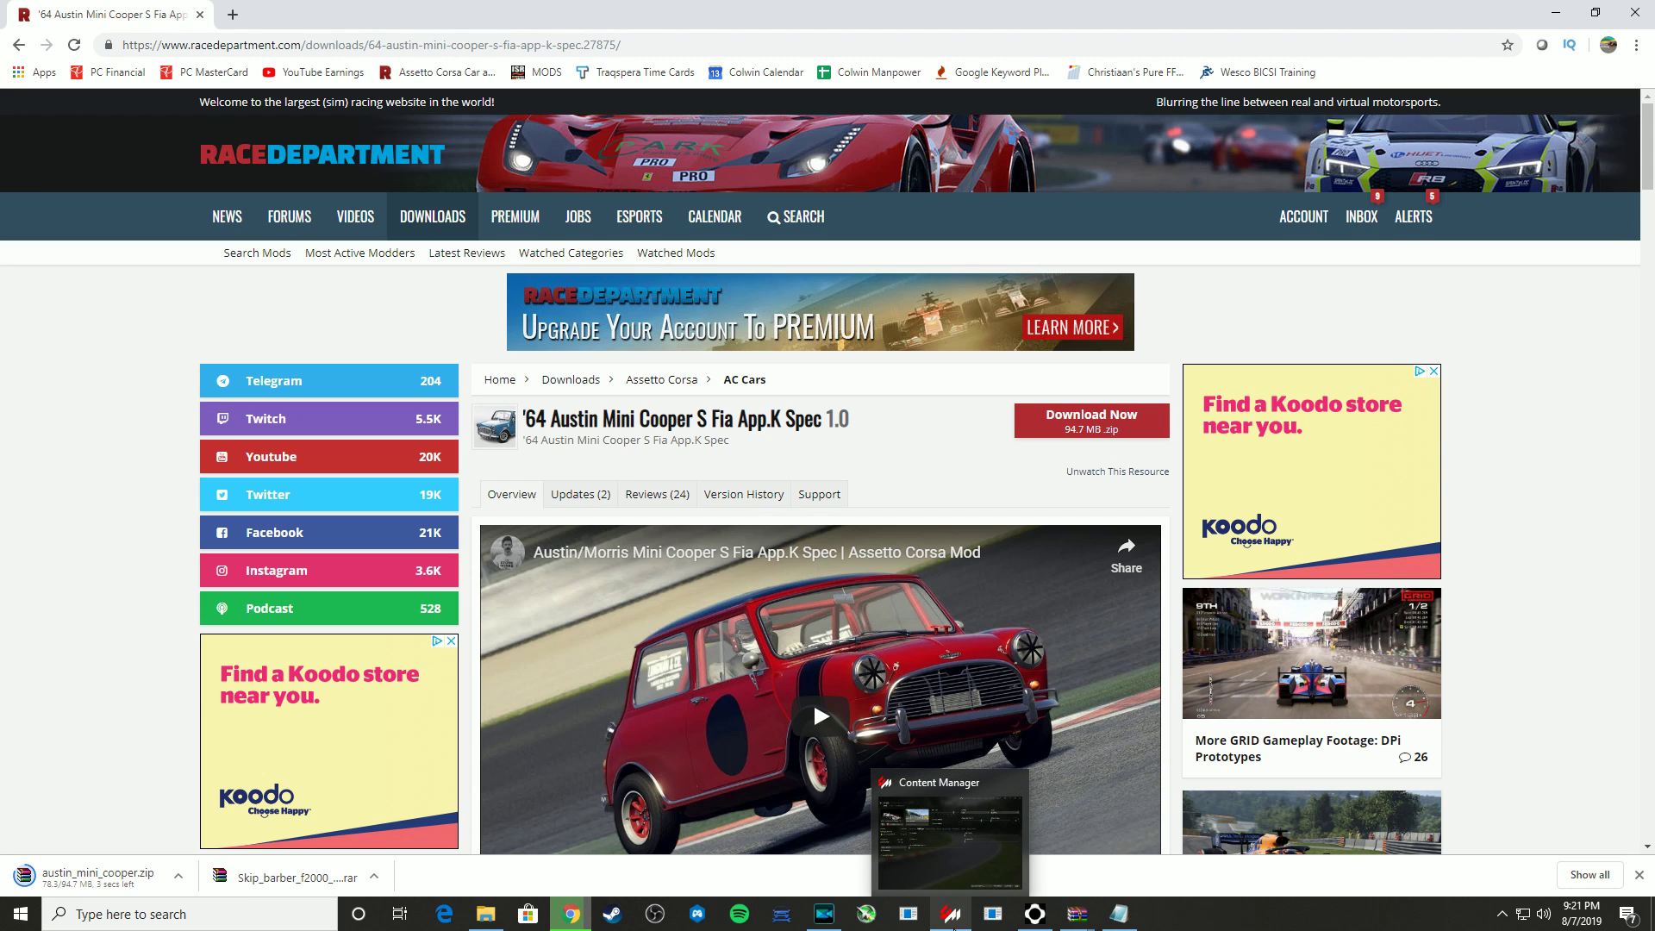
left_click(951, 917)
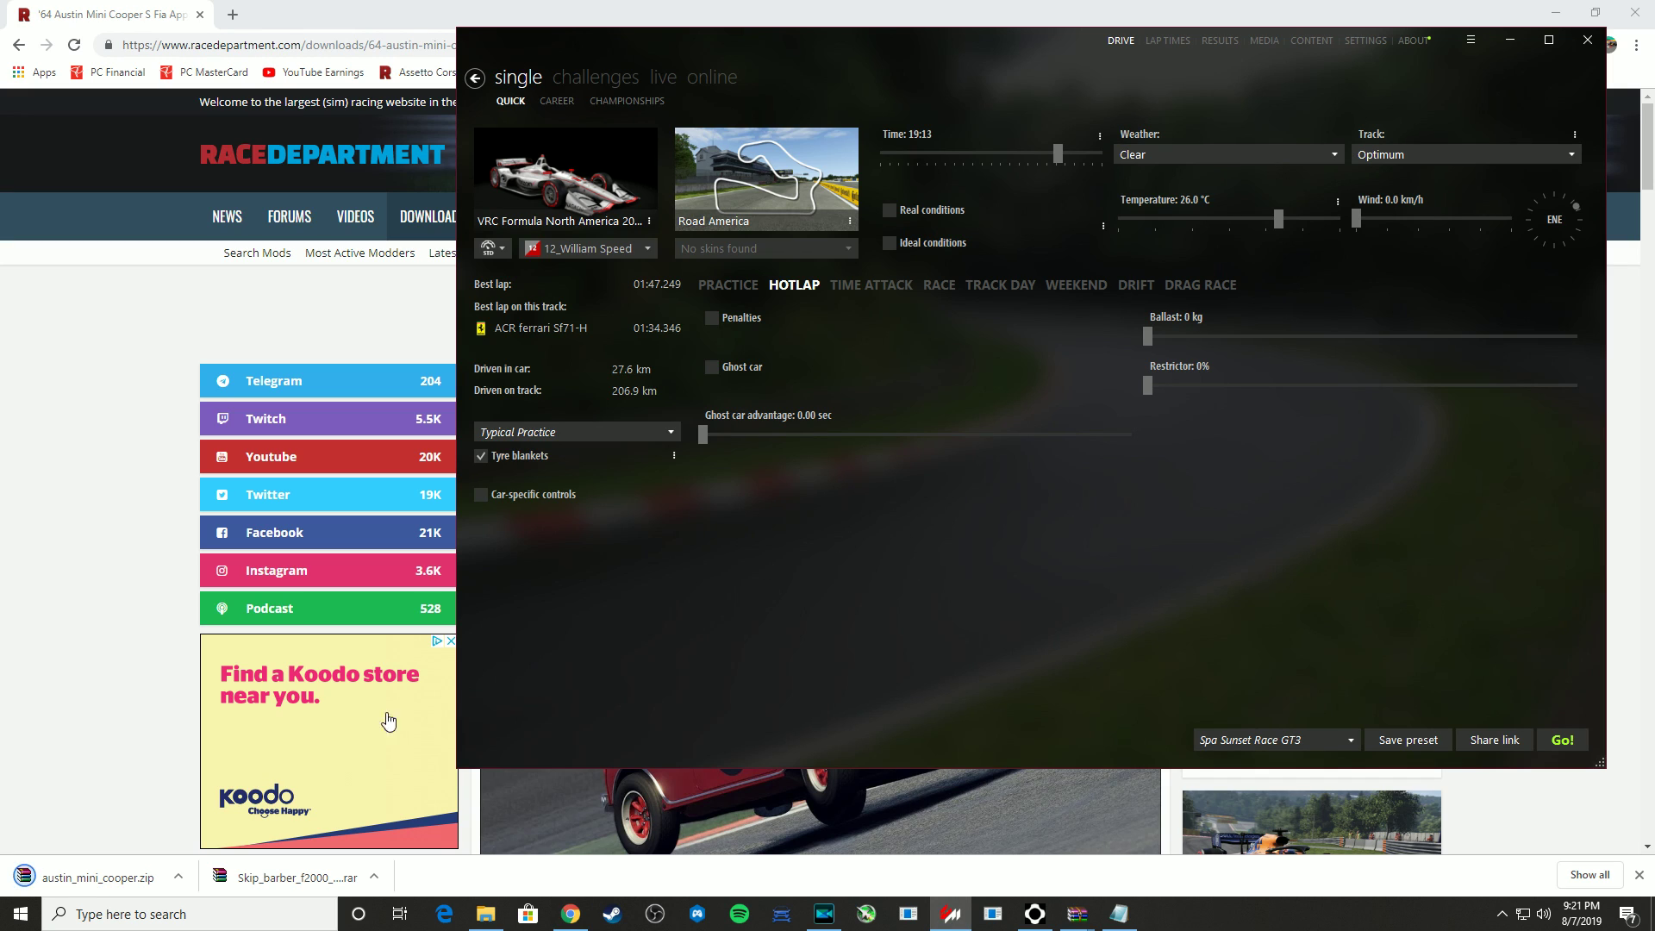
left_click(178, 878)
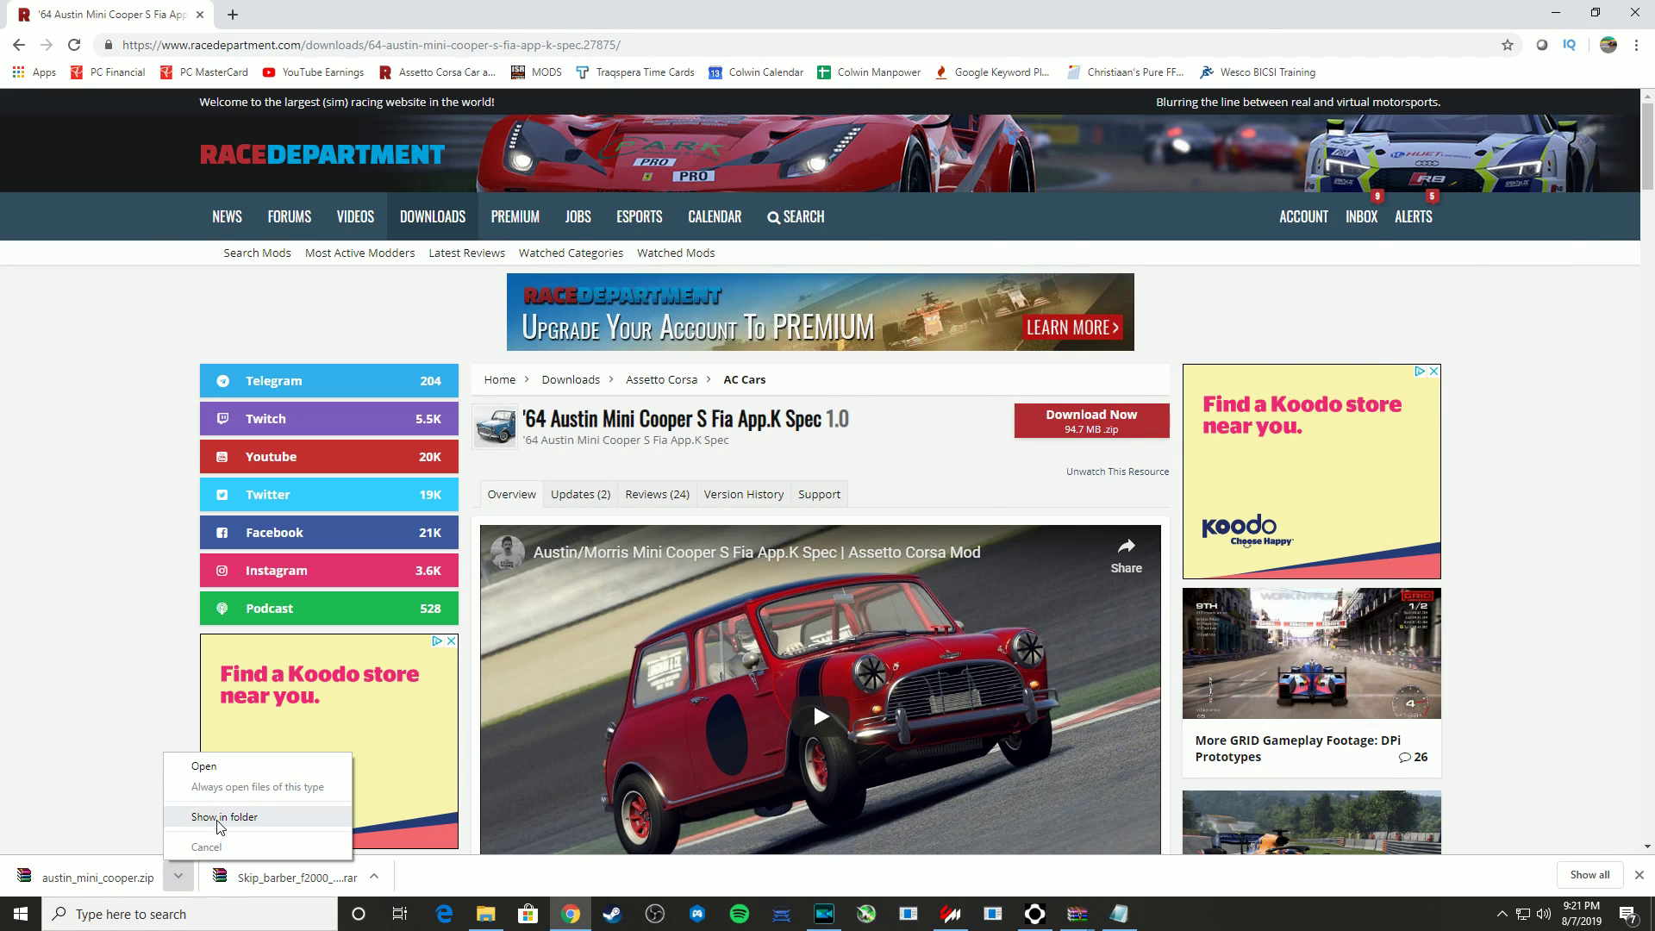
left_click(220, 825)
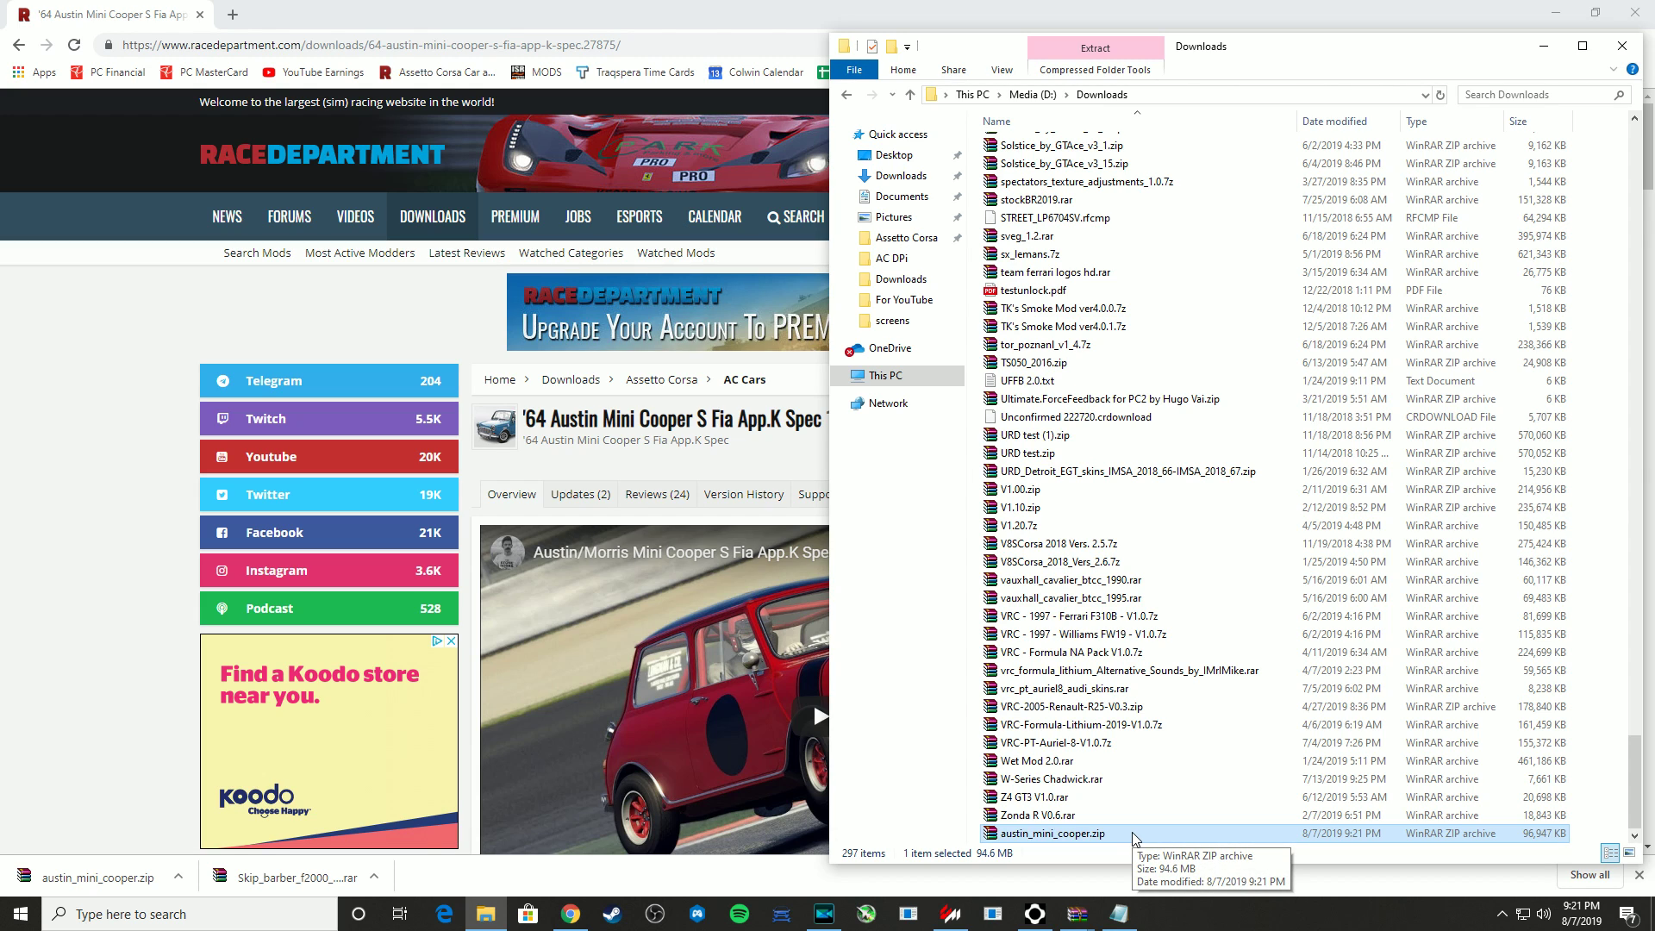
left_click_drag(1134, 835, 989, 663)
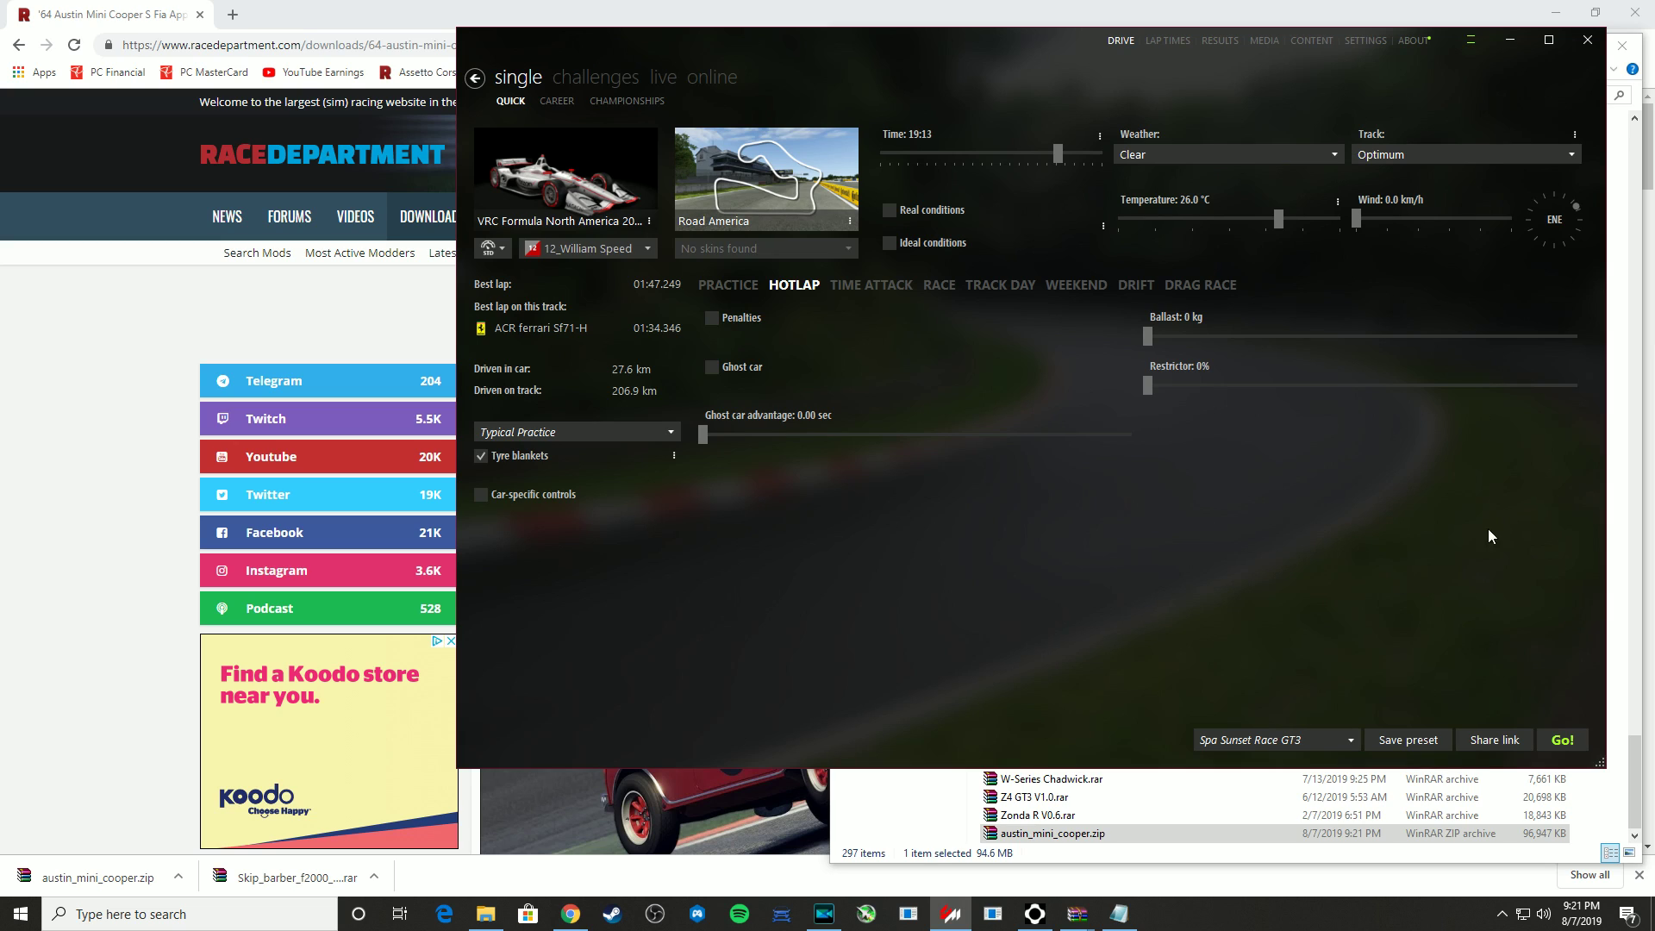
left_click(1473, 43)
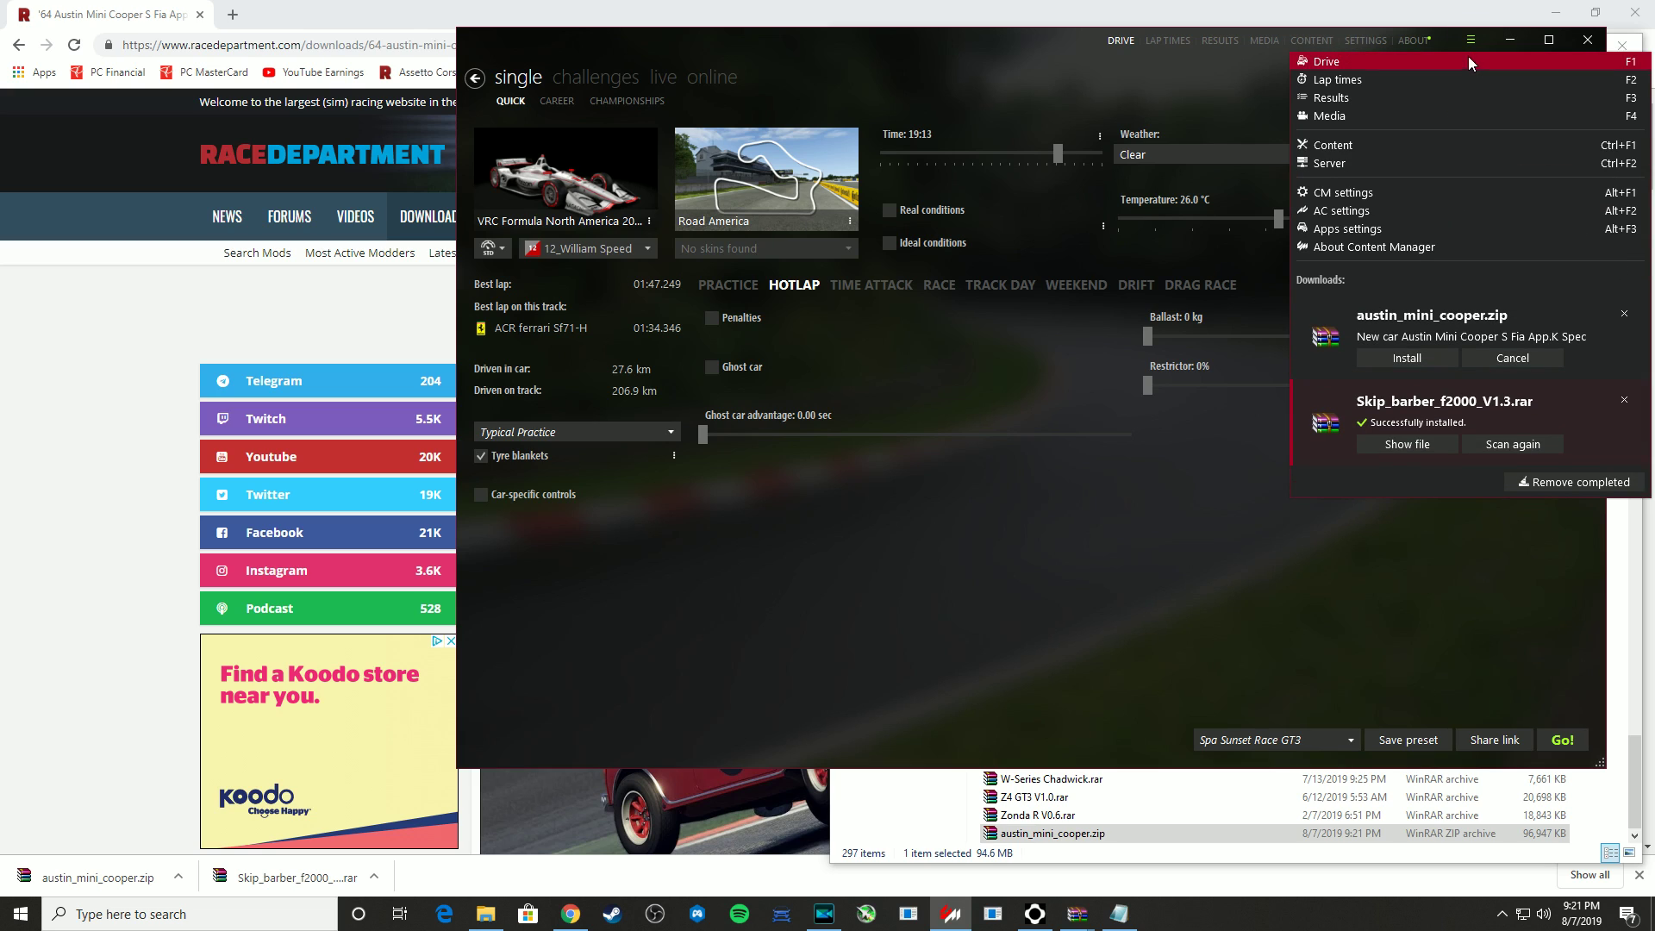
Clear the finished Skip Barber entry, install austin_mini_cooper.zip as a new car, and remove its completed entry from the downloads list
left_click(1624, 399)
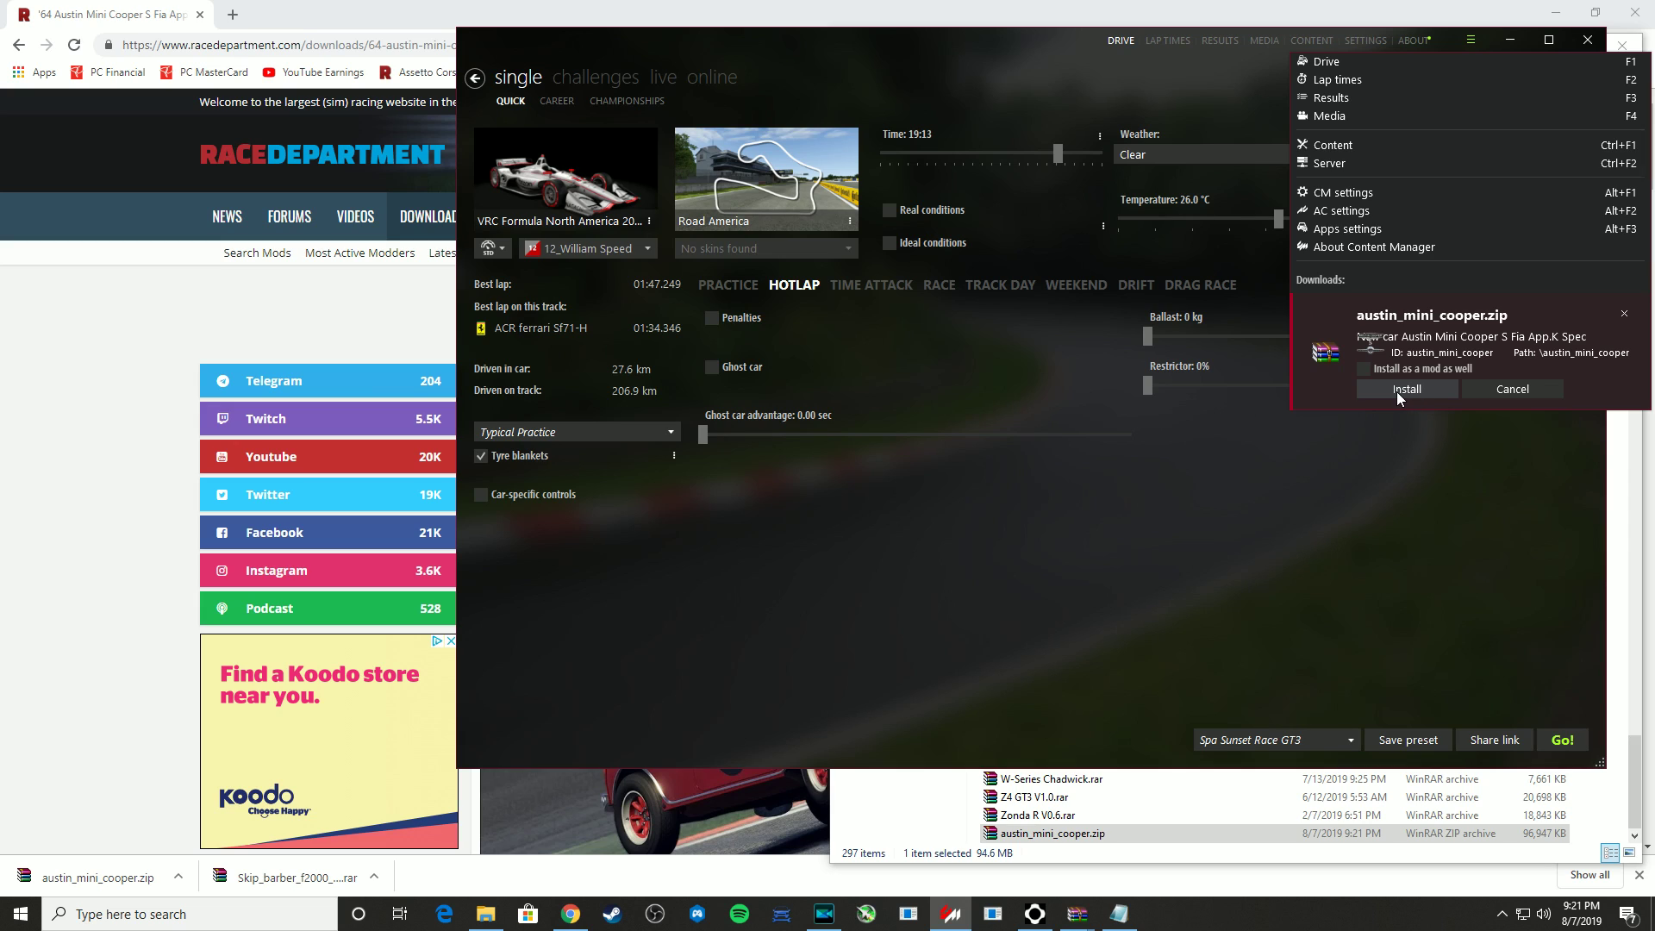
left_click(1395, 390)
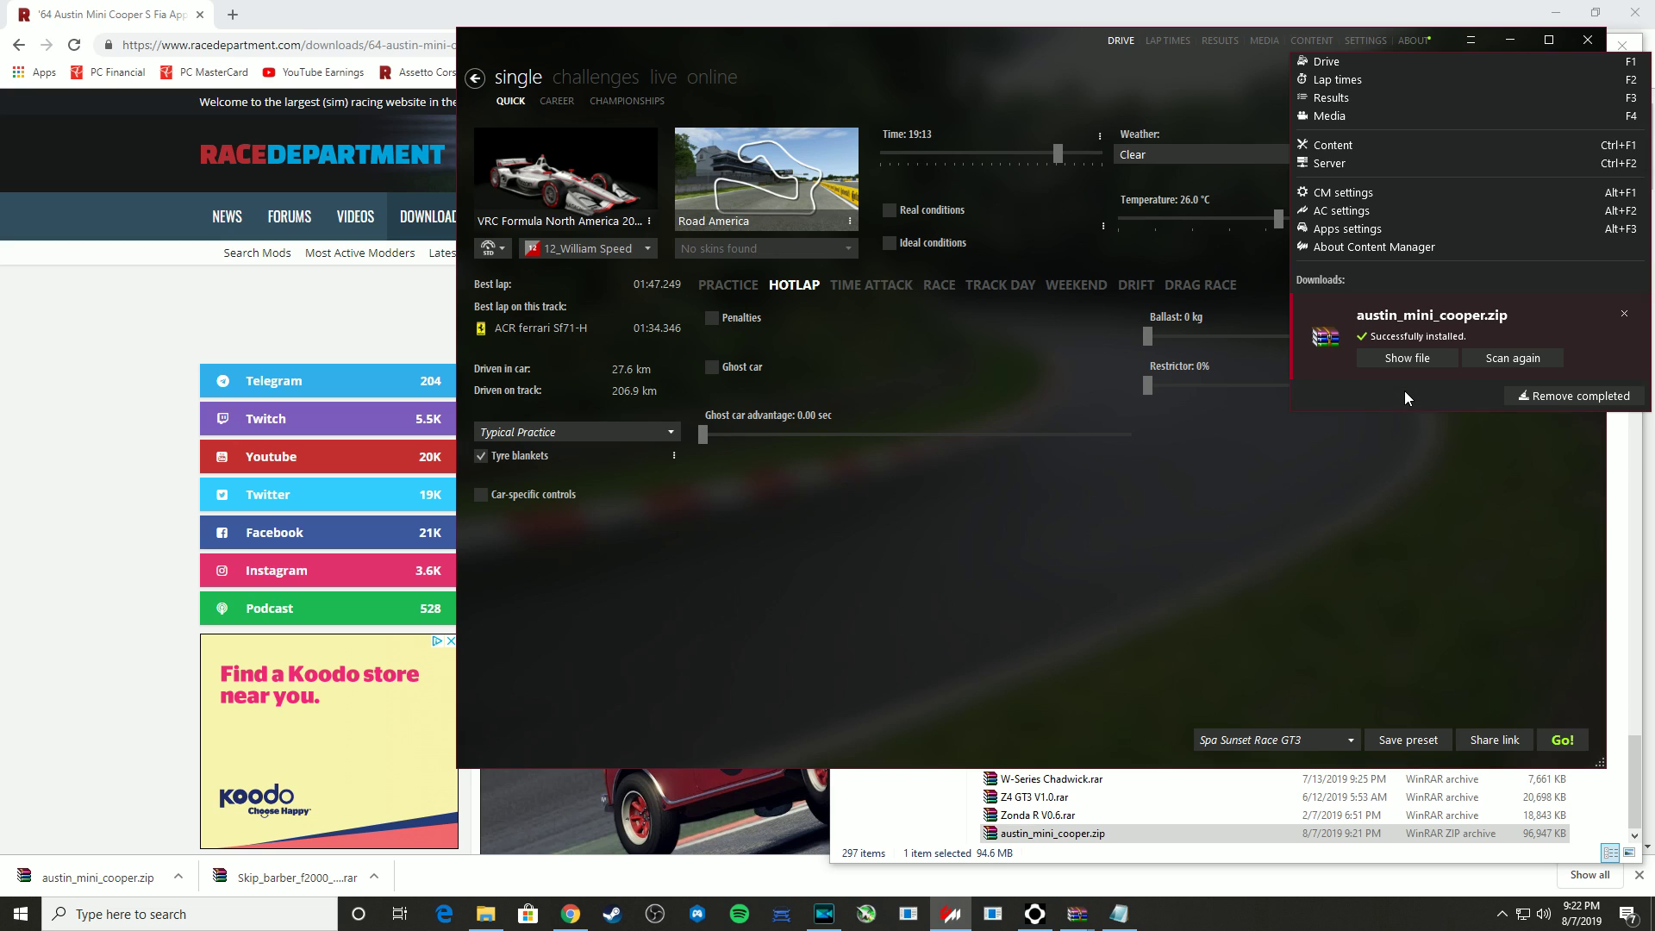
left_click(1625, 316)
Filter the full car list by "aus" and select the Austin Mini Cooper S Fia App.K Spec
left_click(552, 179)
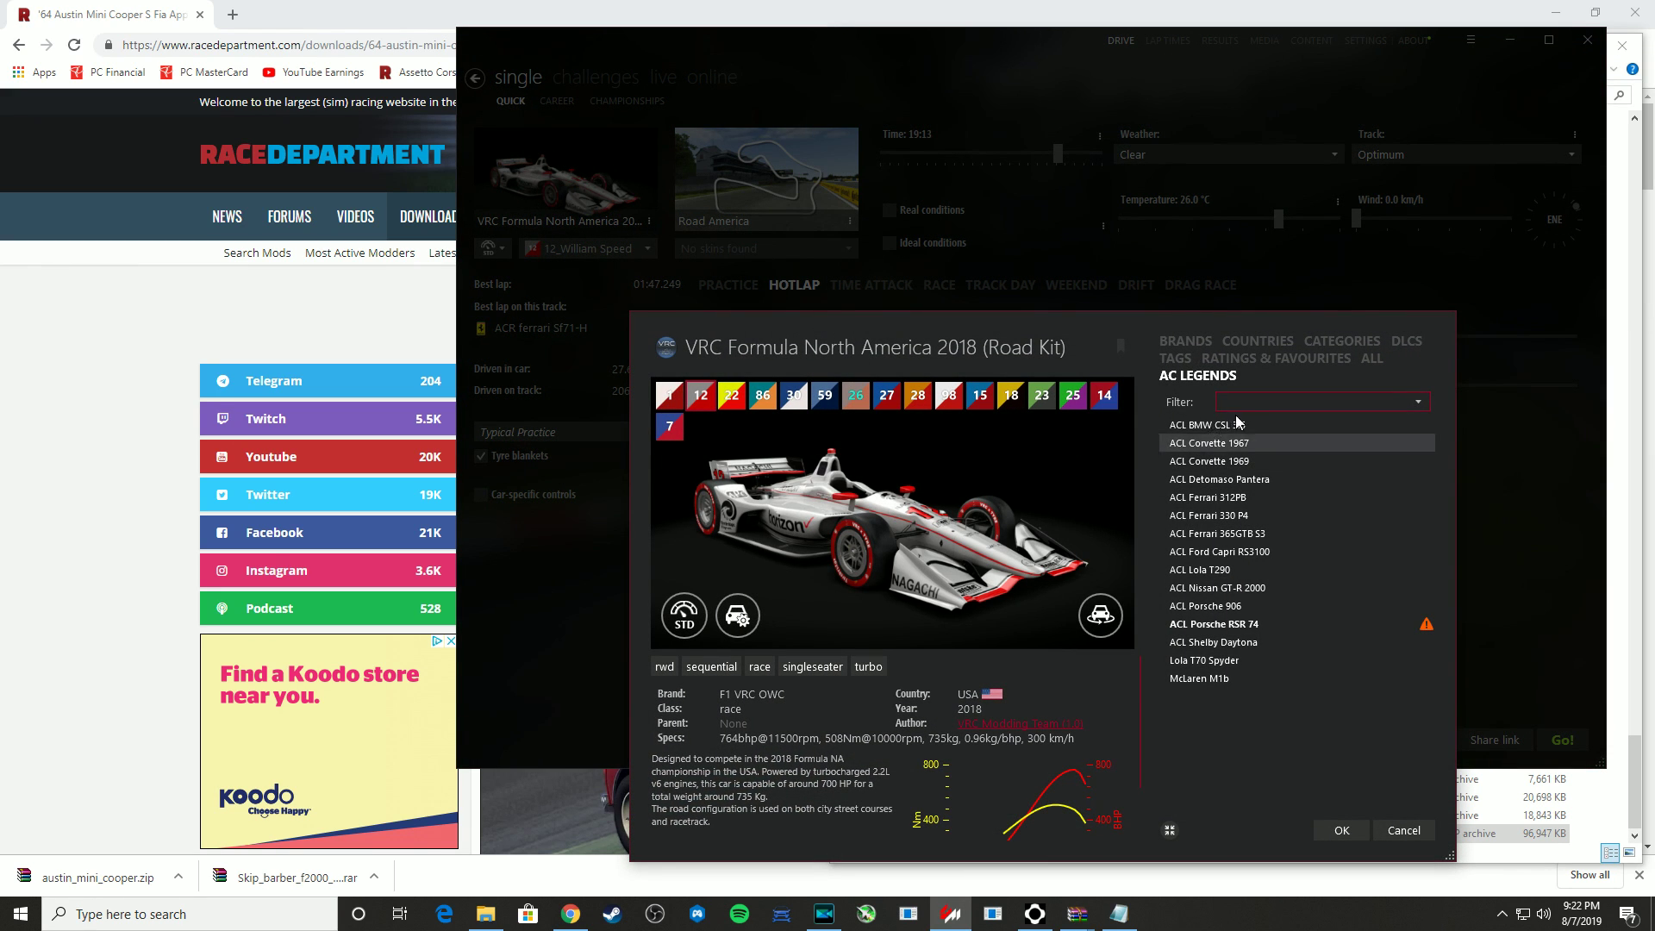
left_click(1370, 362)
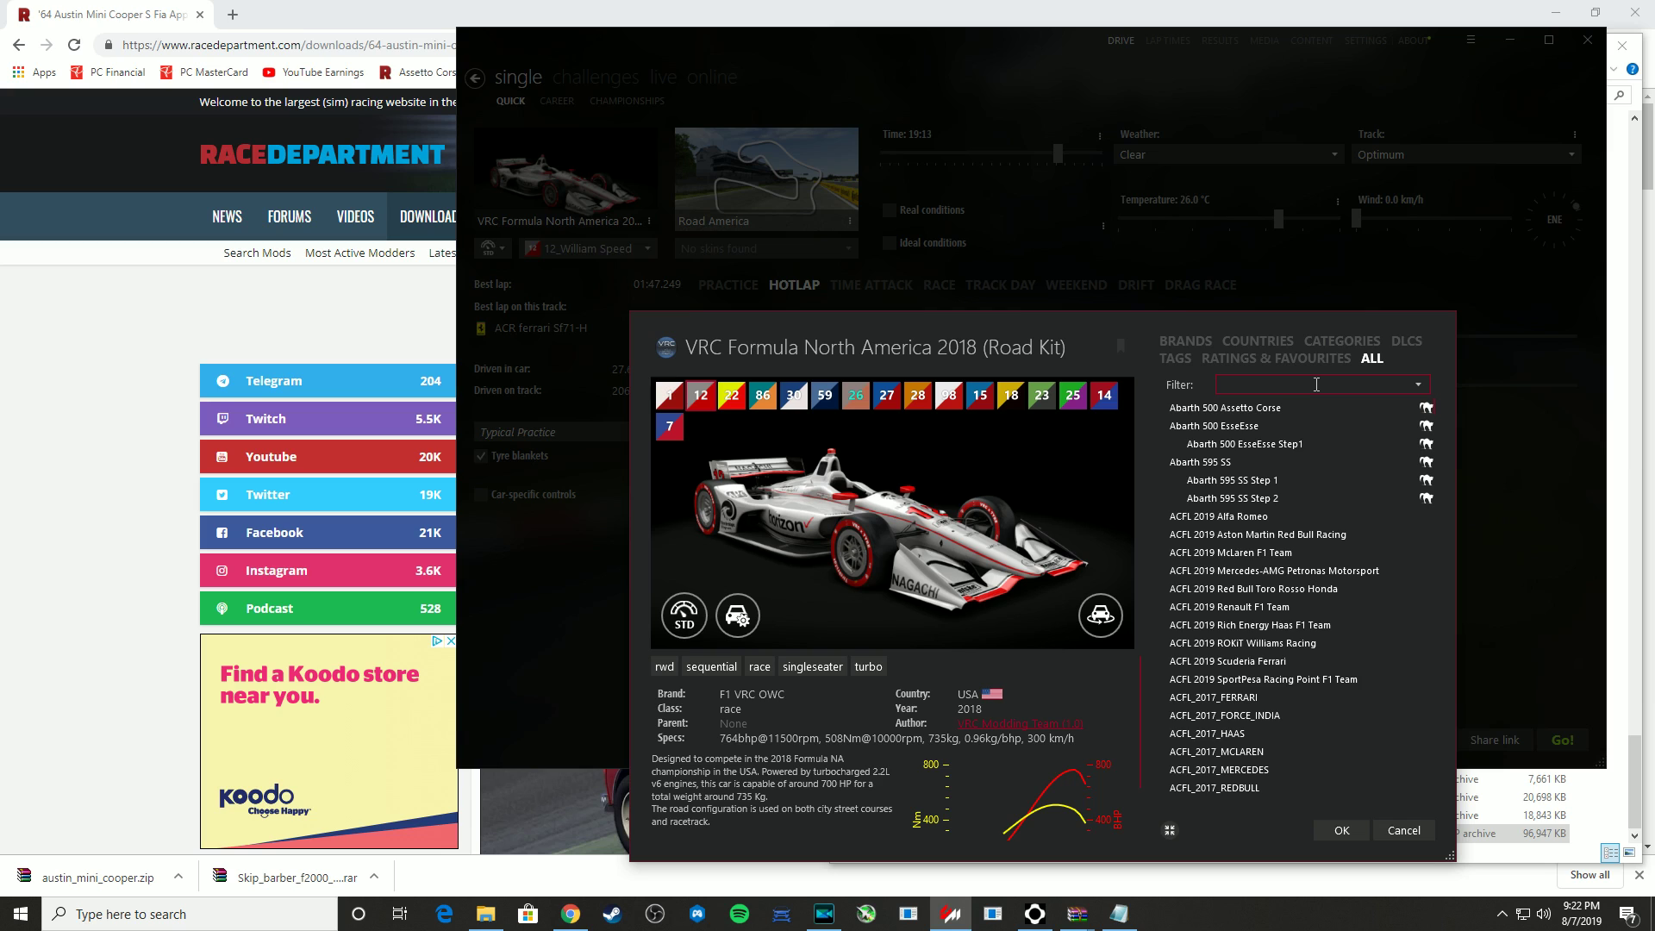
type("aus")
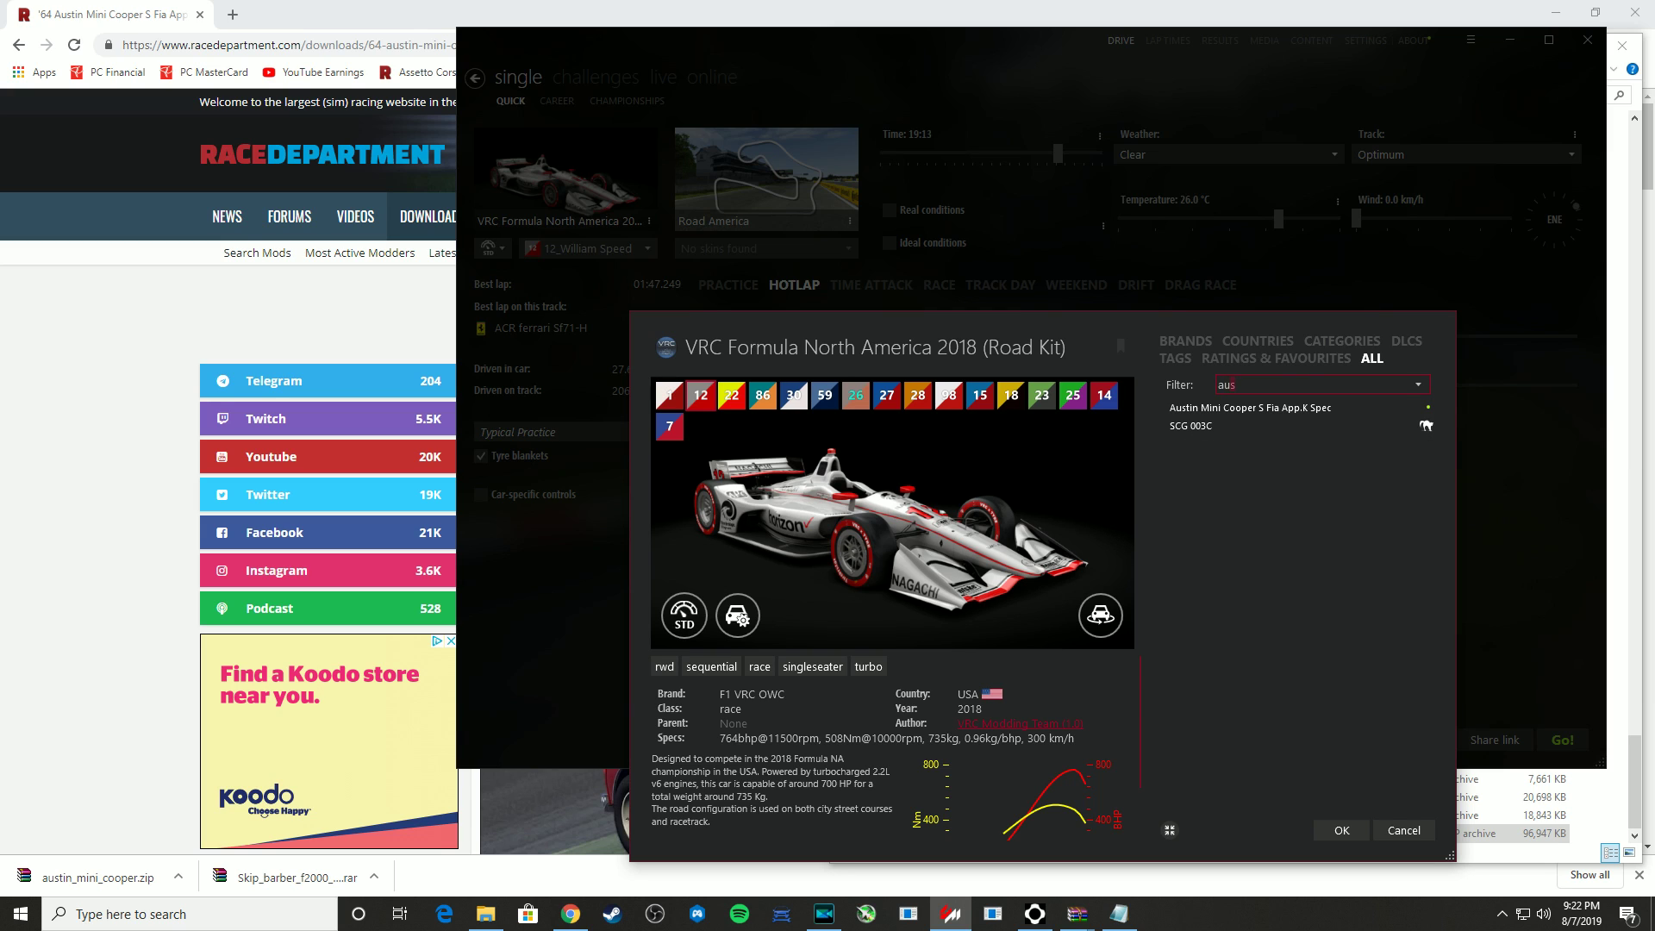
left_click(1275, 410)
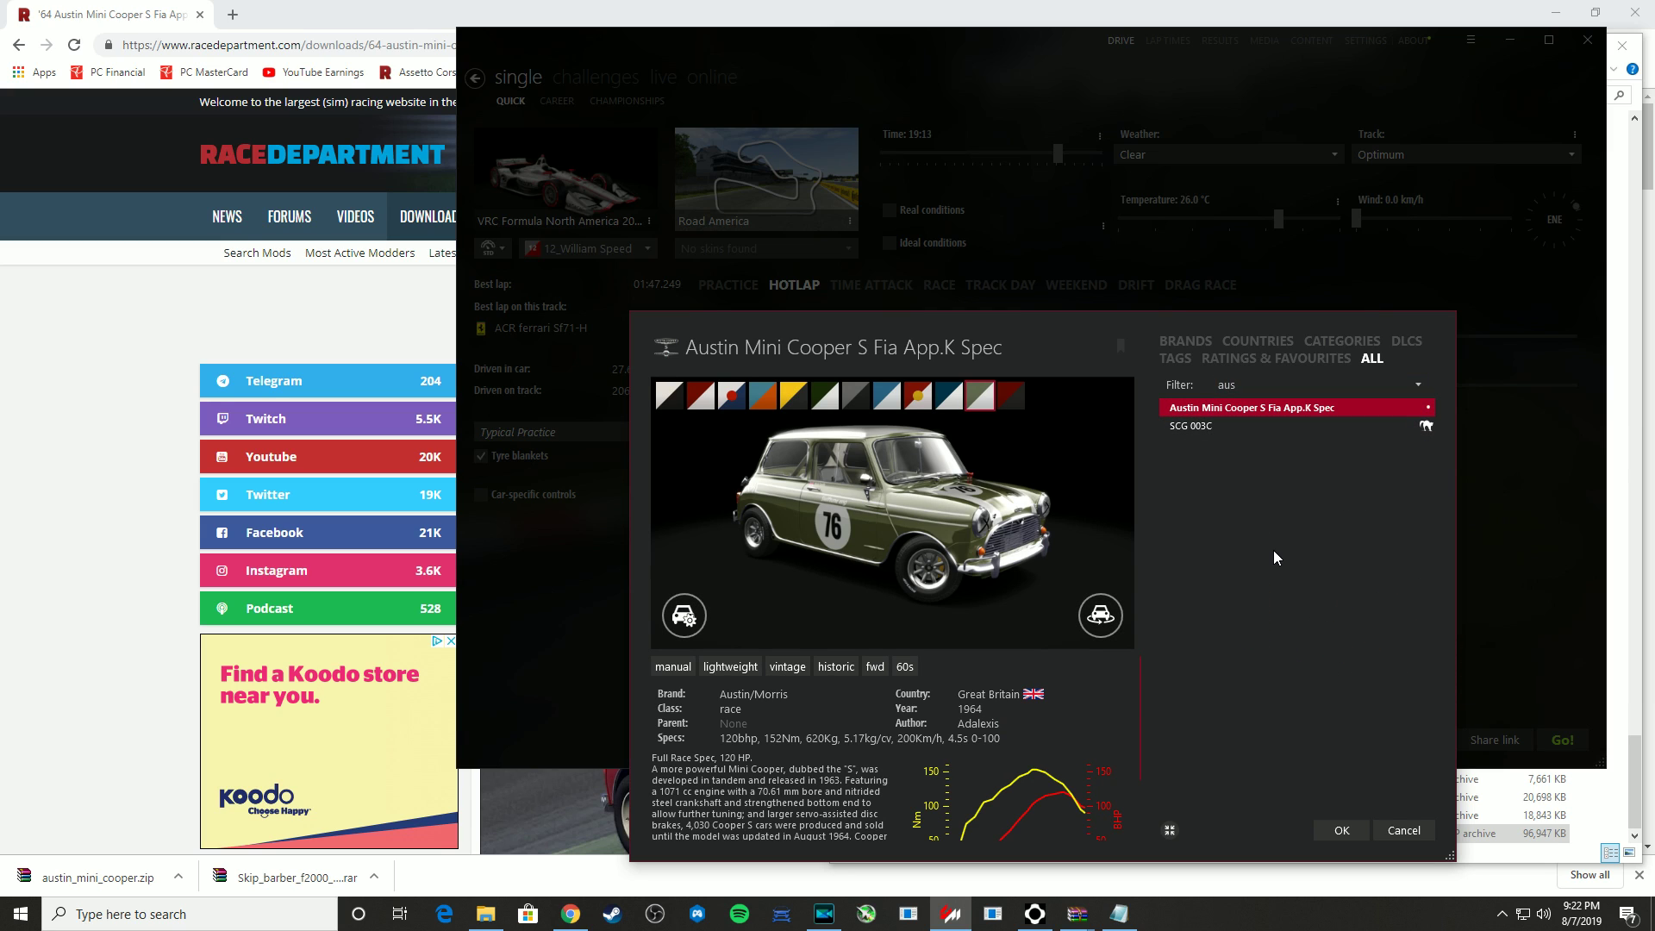
Preview several of the Mini's skins and confirm the car with the Red/Black skin
left_click(762, 396)
left_click(825, 396)
left_click(887, 395)
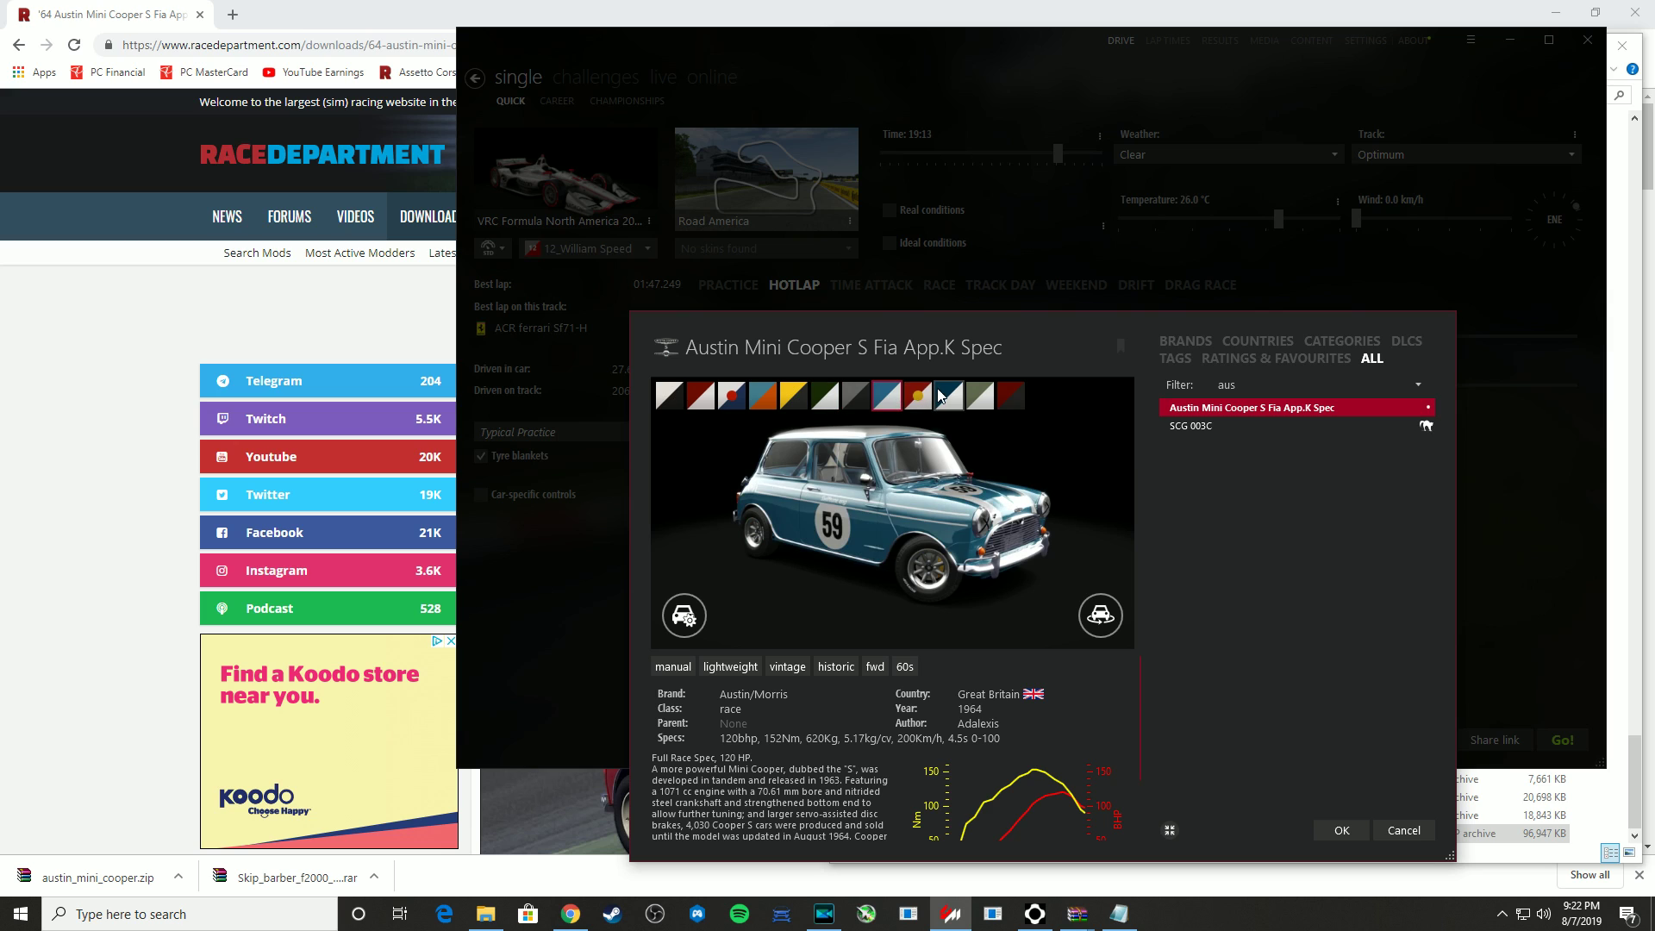
left_click(941, 396)
left_click(982, 395)
left_click(1012, 395)
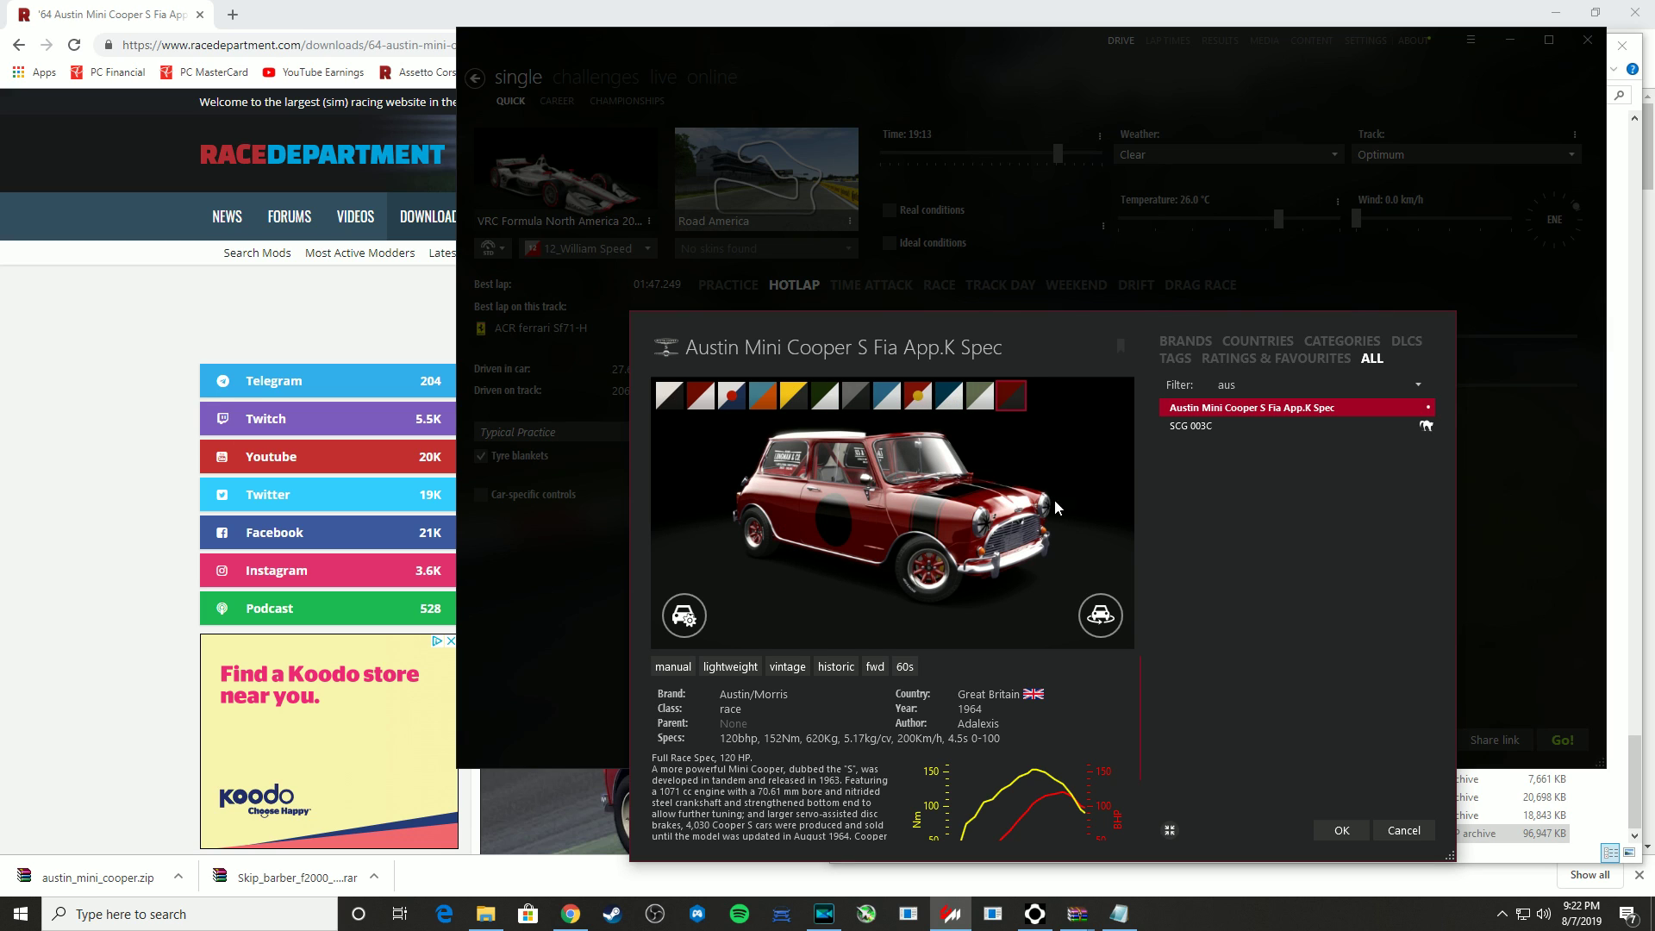
left_click(1341, 832)
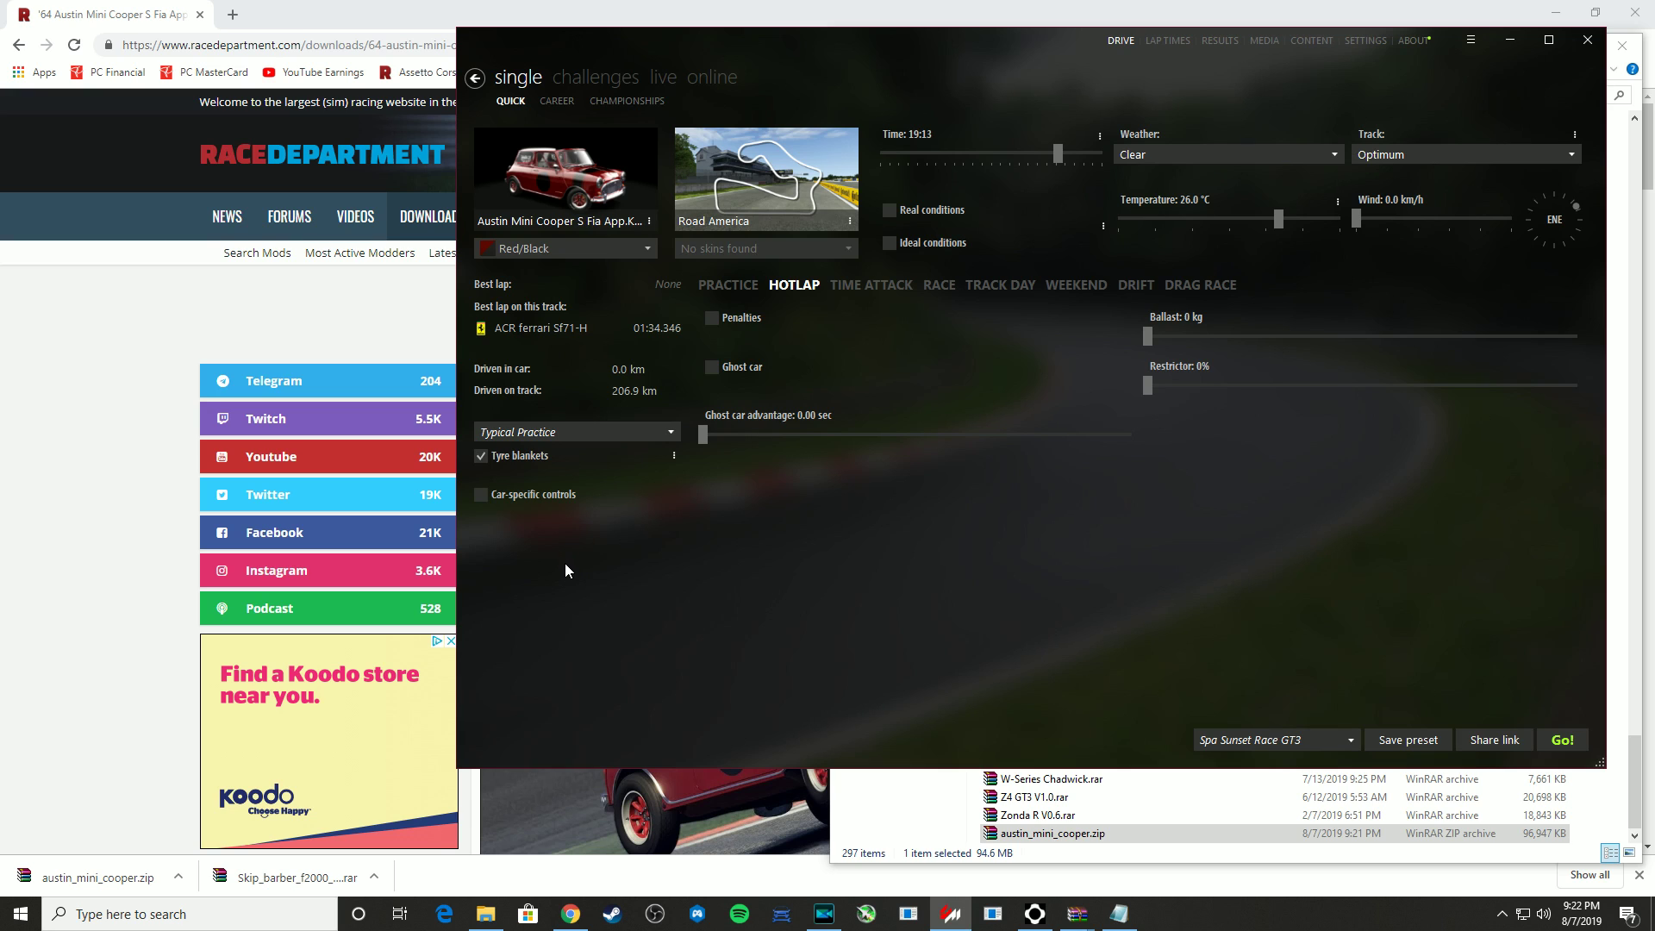
Switch to File Explorer and go from the Downloads folder up to the Media (D:) drive
left_click(100, 604)
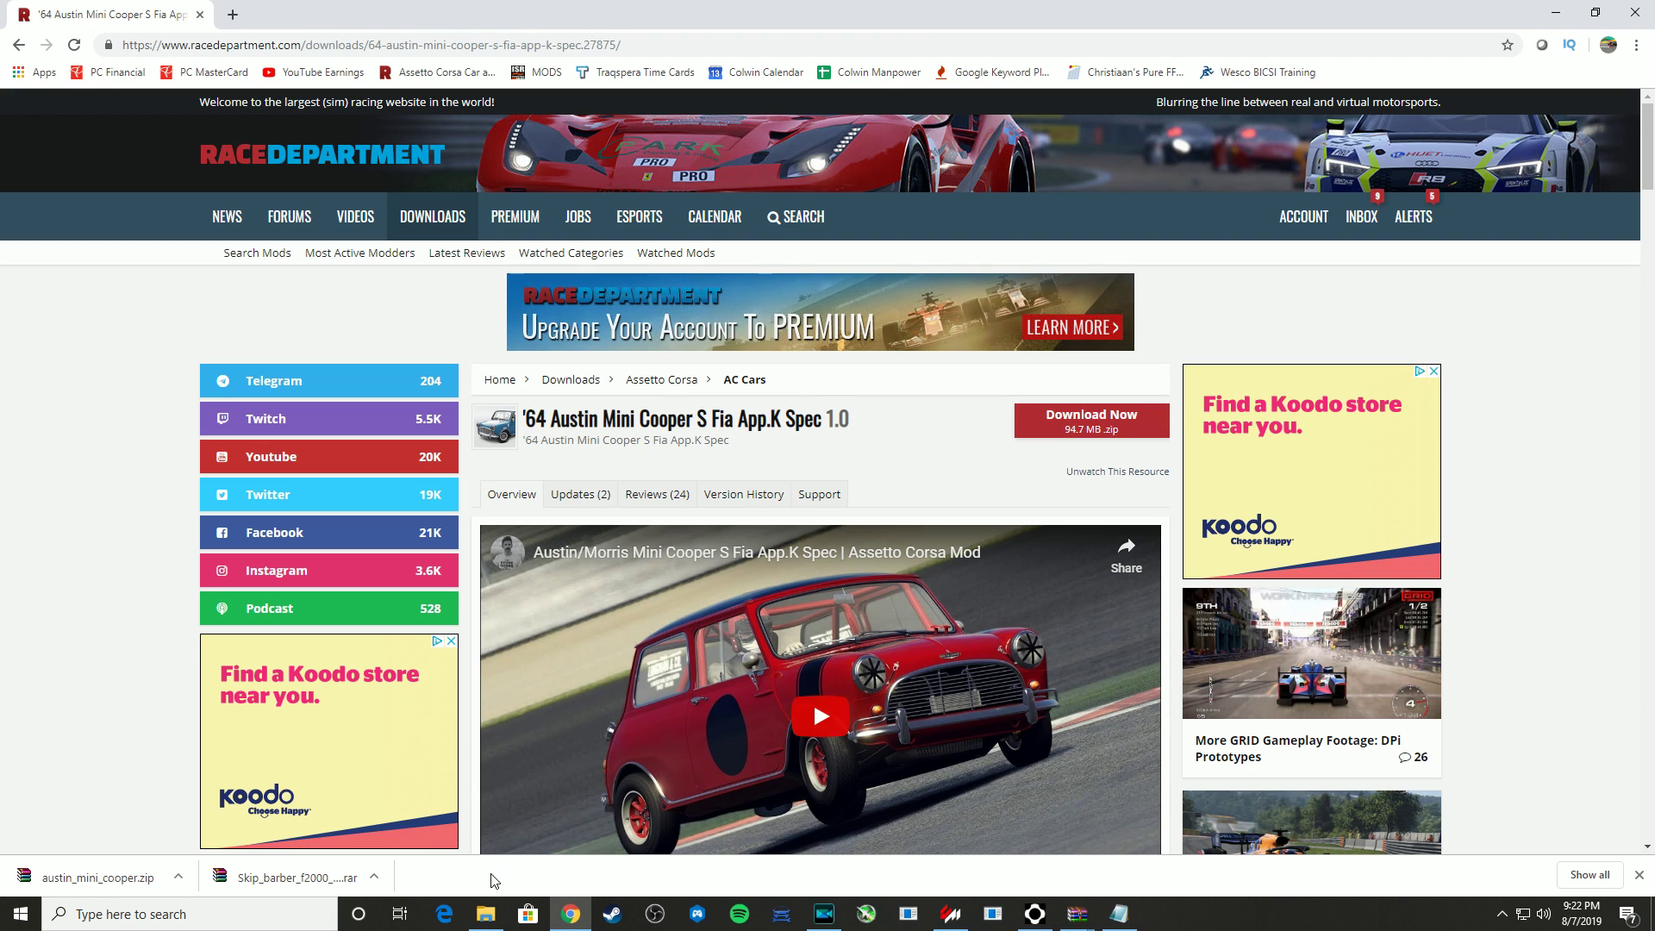
left_click(475, 920)
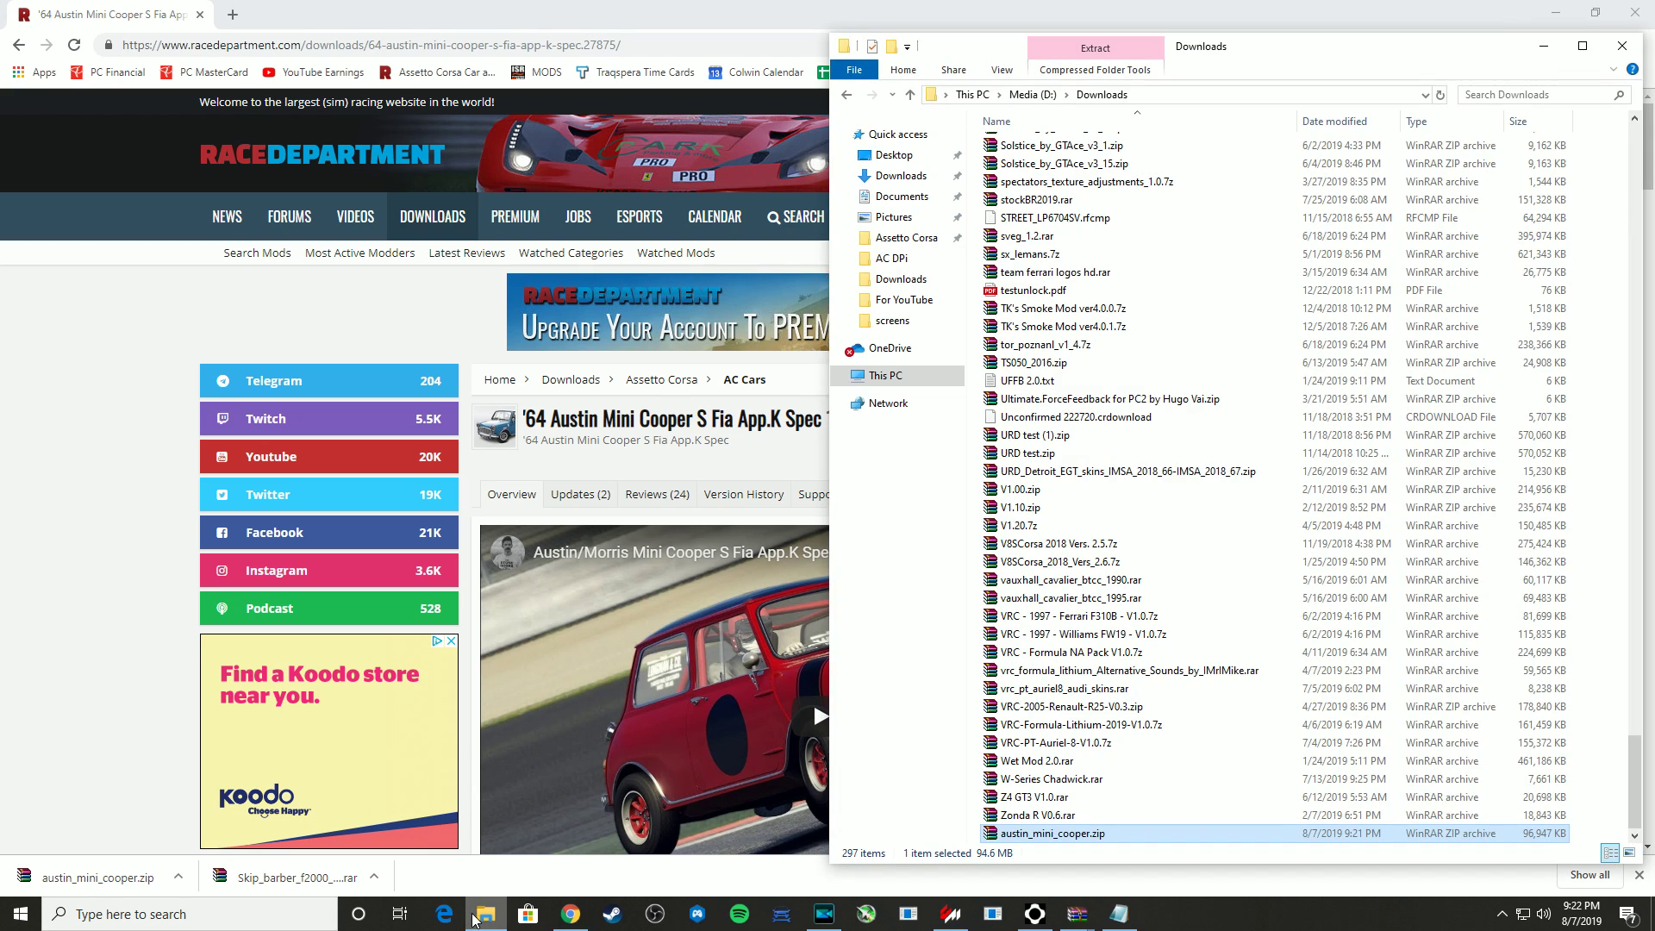
left_click(1025, 95)
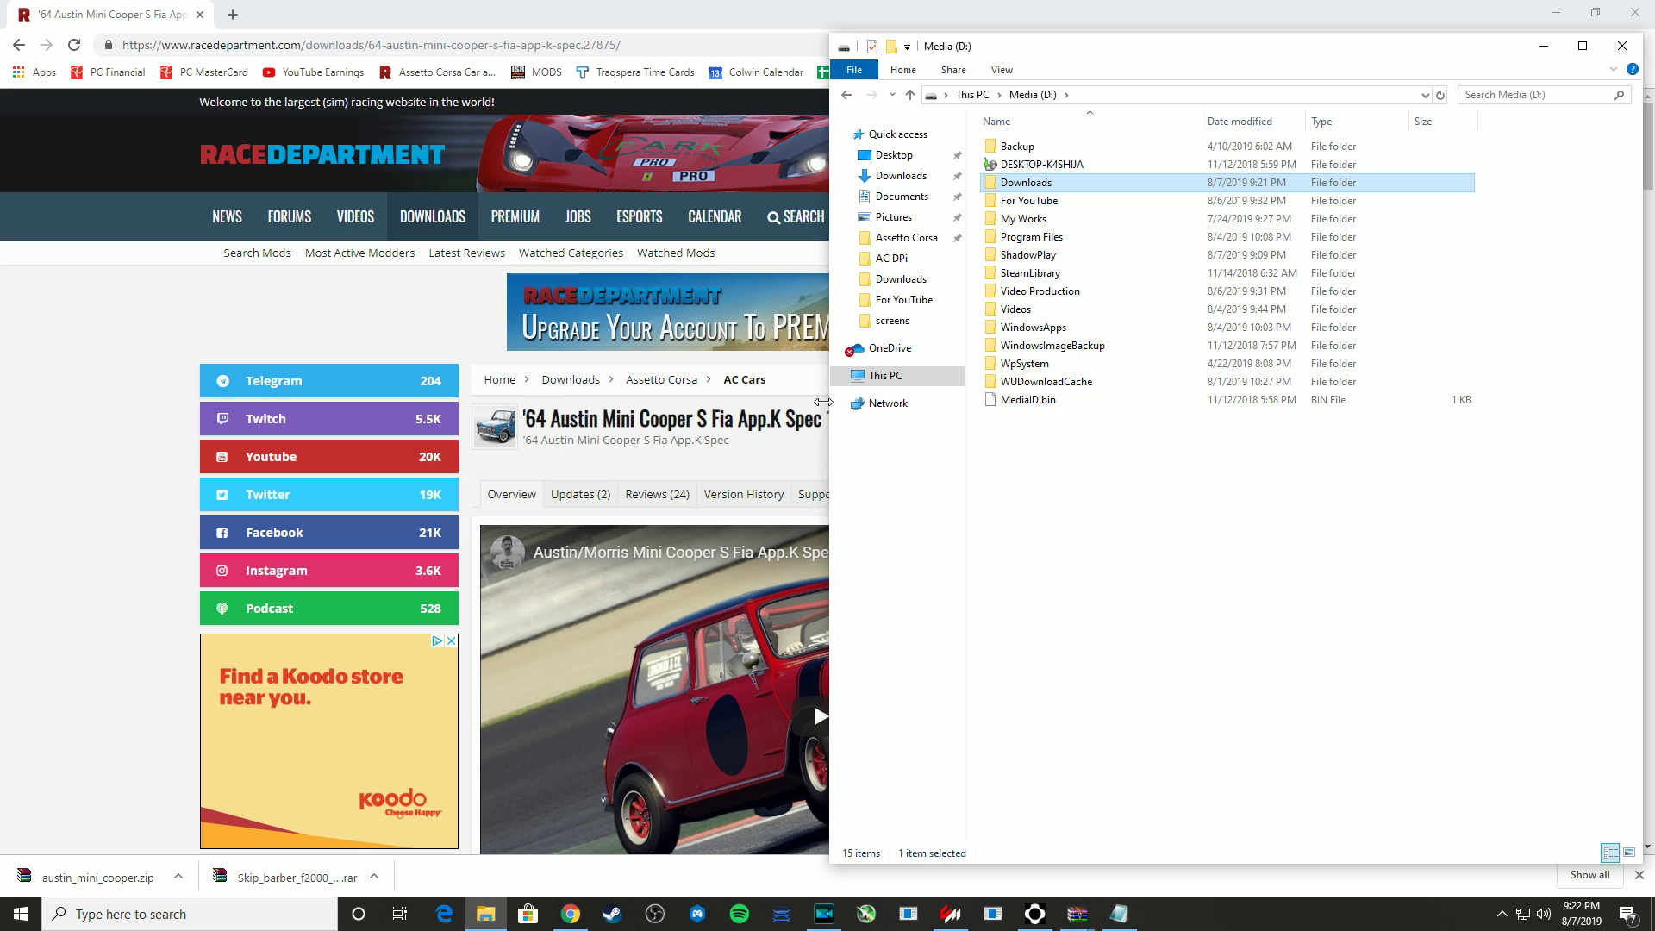
Open the downloaded Skip_barber_f2000_V1.3.rar in WinRAR, inspect its content folder, and return to the level that holds that folder
left_click(293, 879)
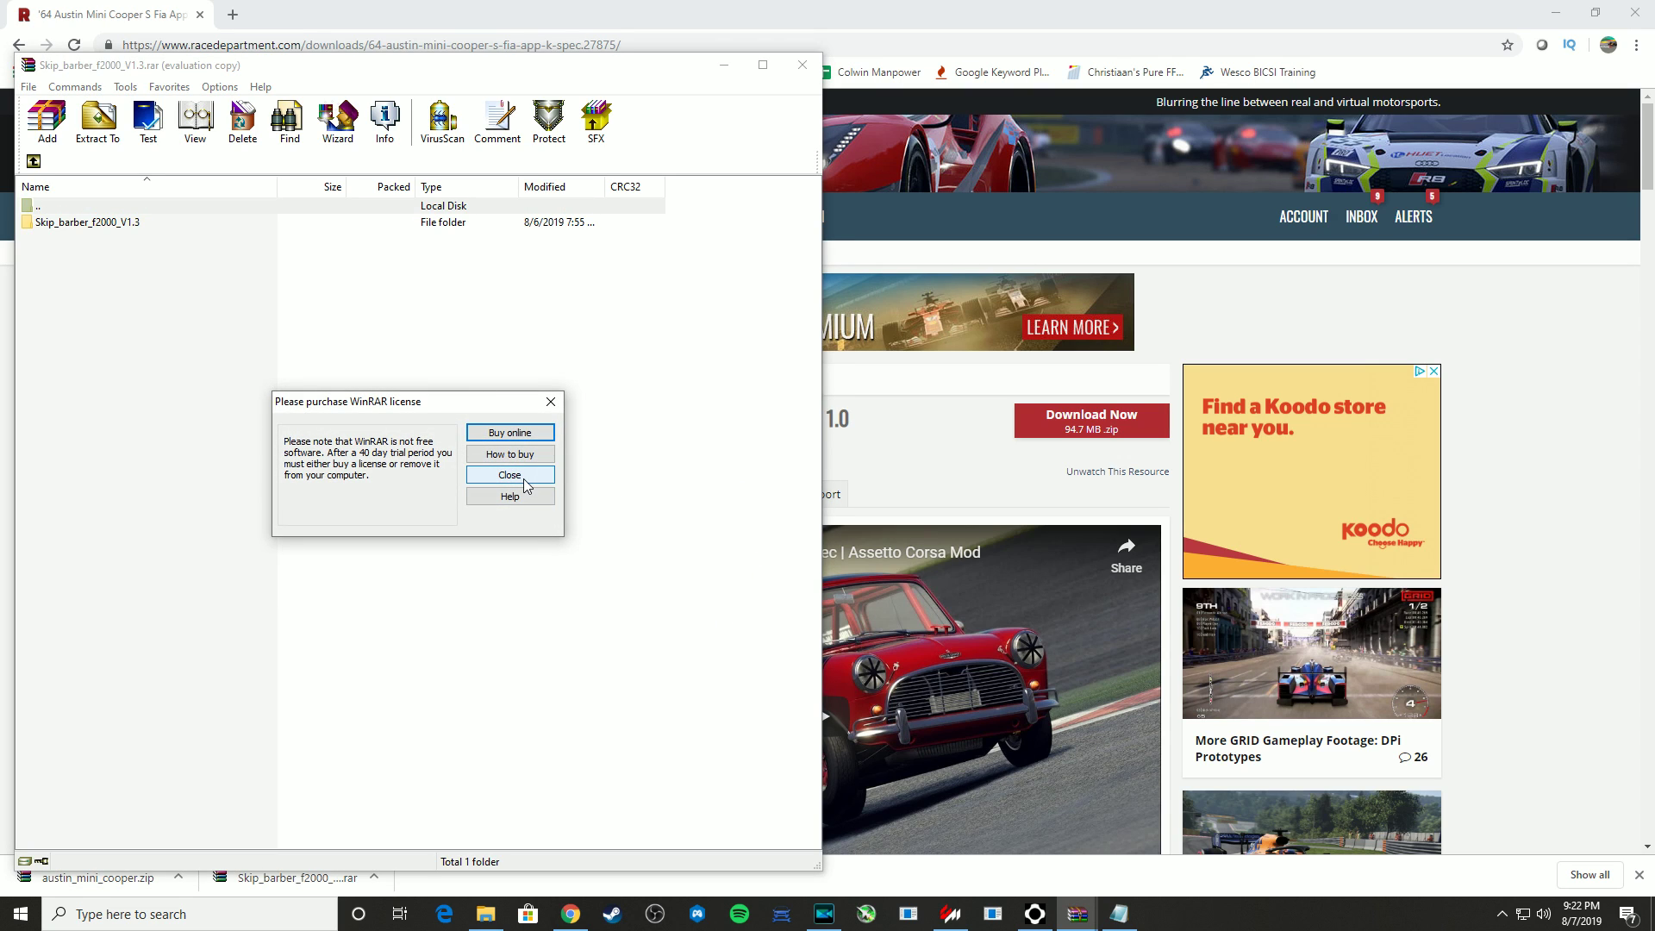
left_click(510, 475)
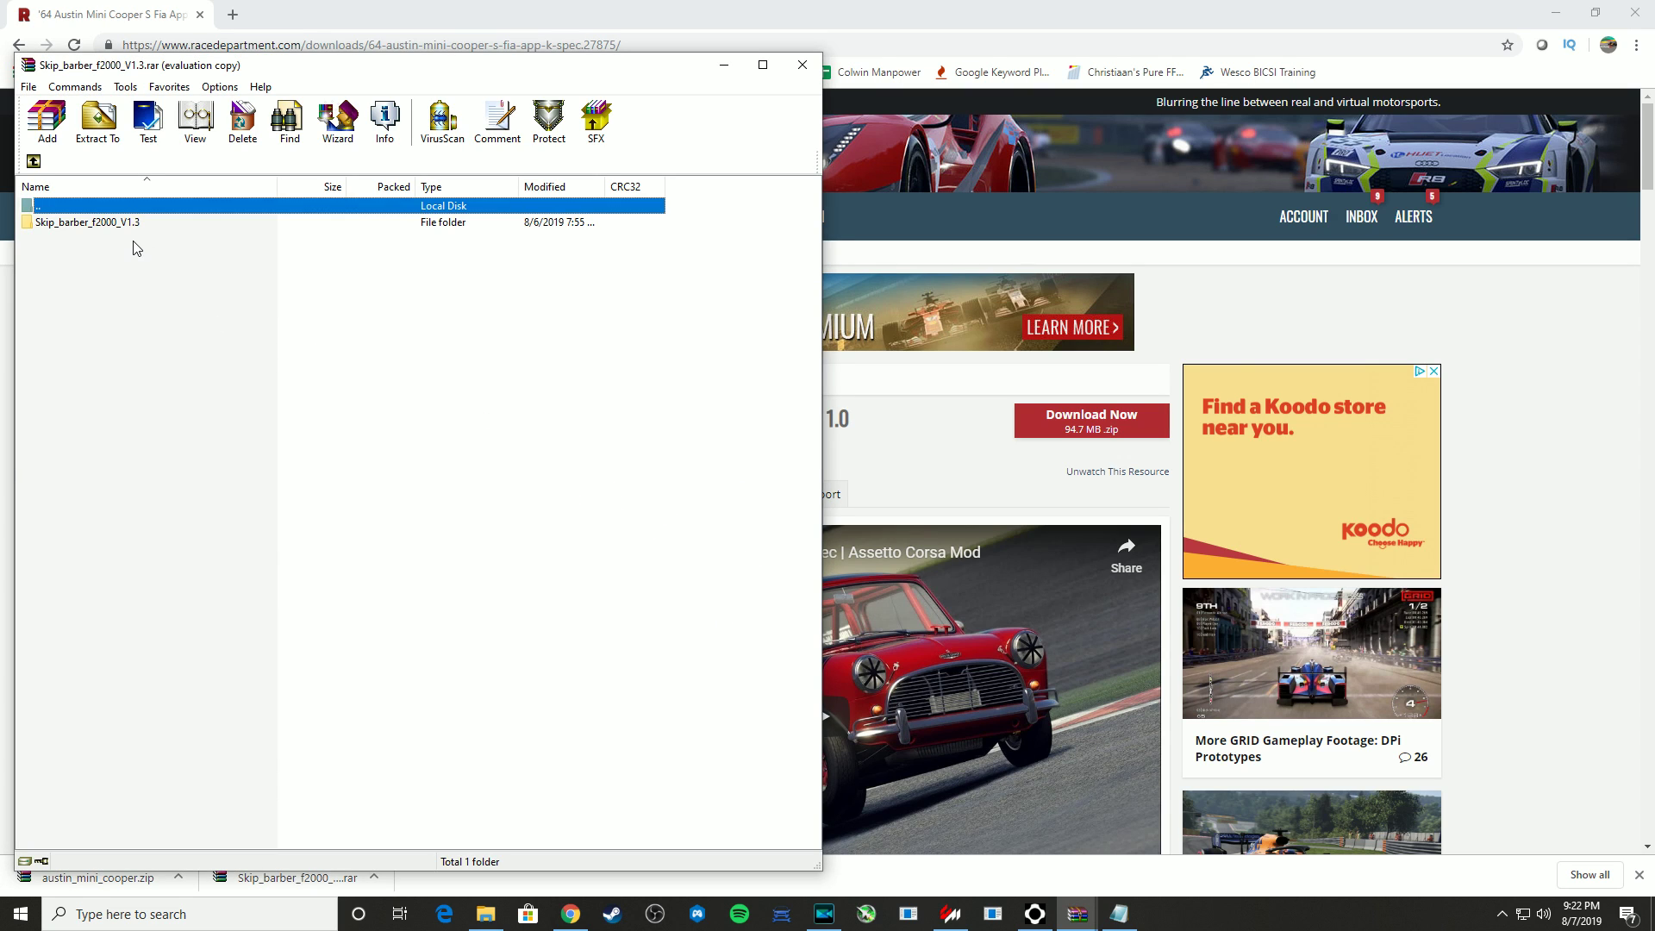
left_click(85, 226)
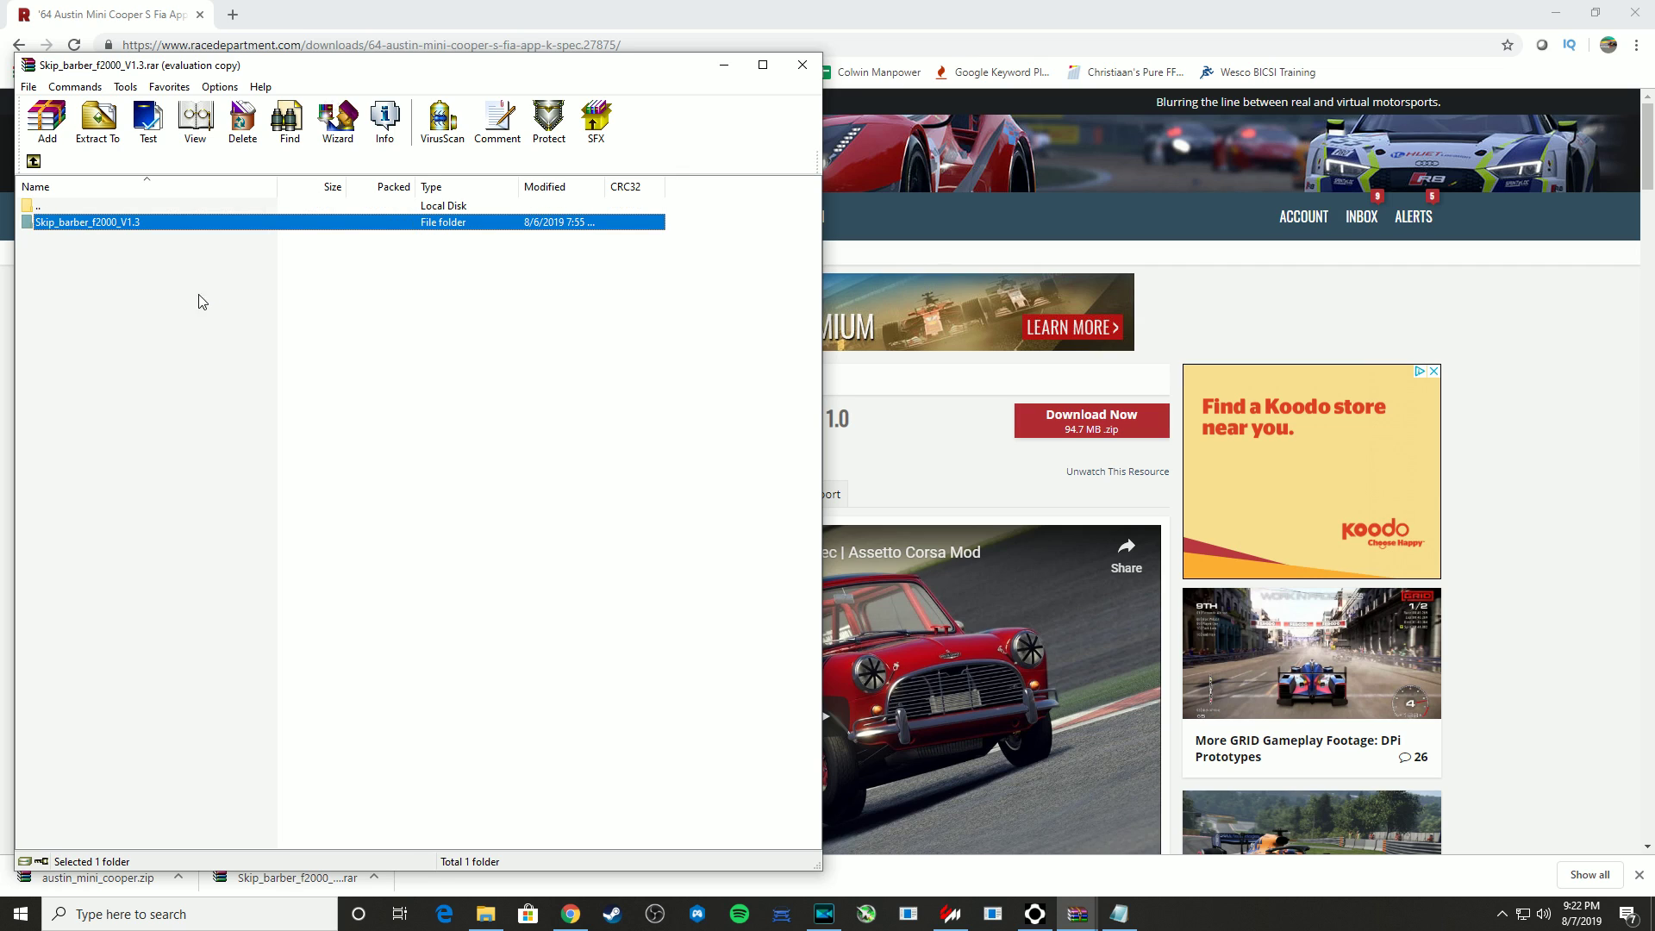
double_click(143, 225)
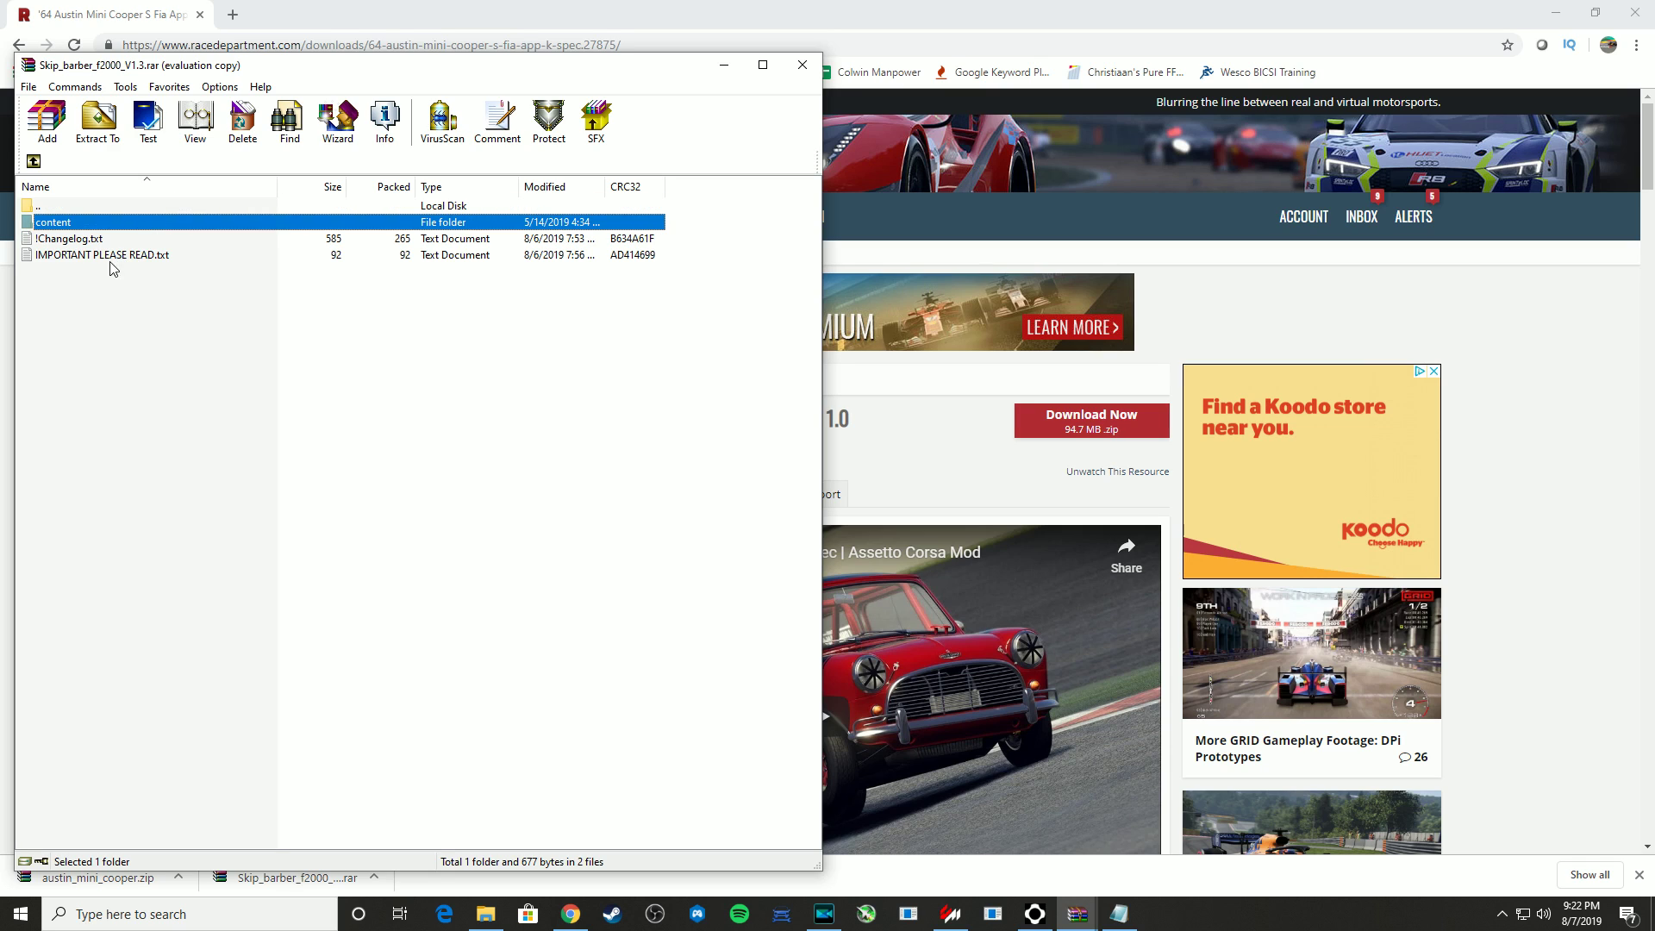
double_click(69, 225)
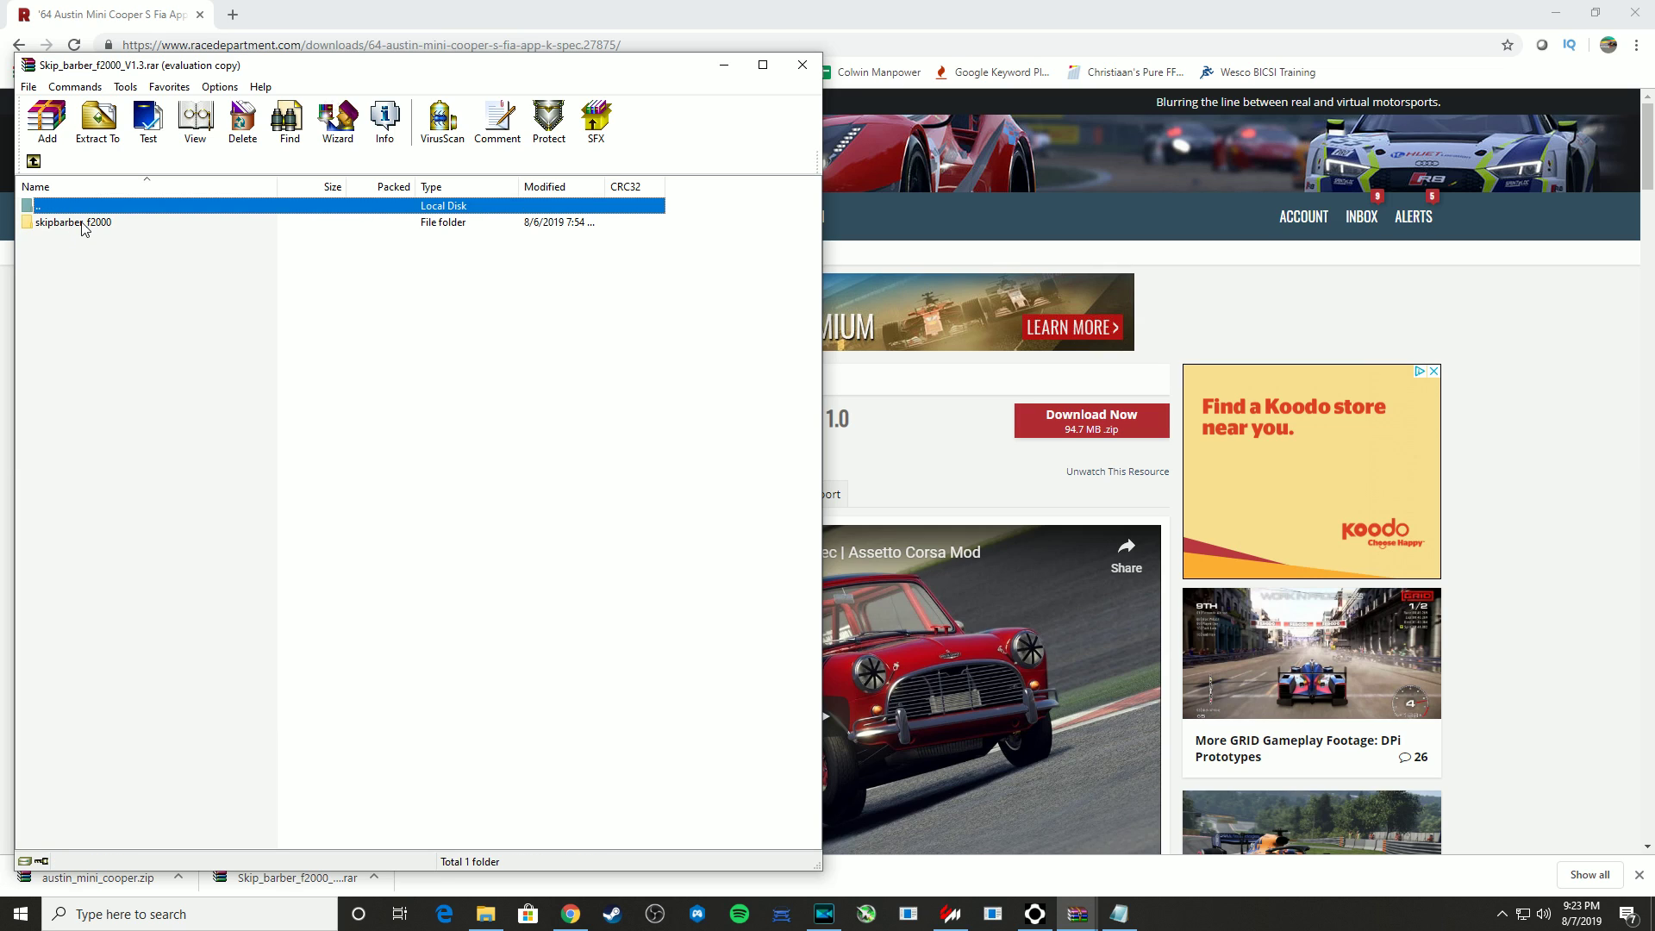
left_click(34, 161)
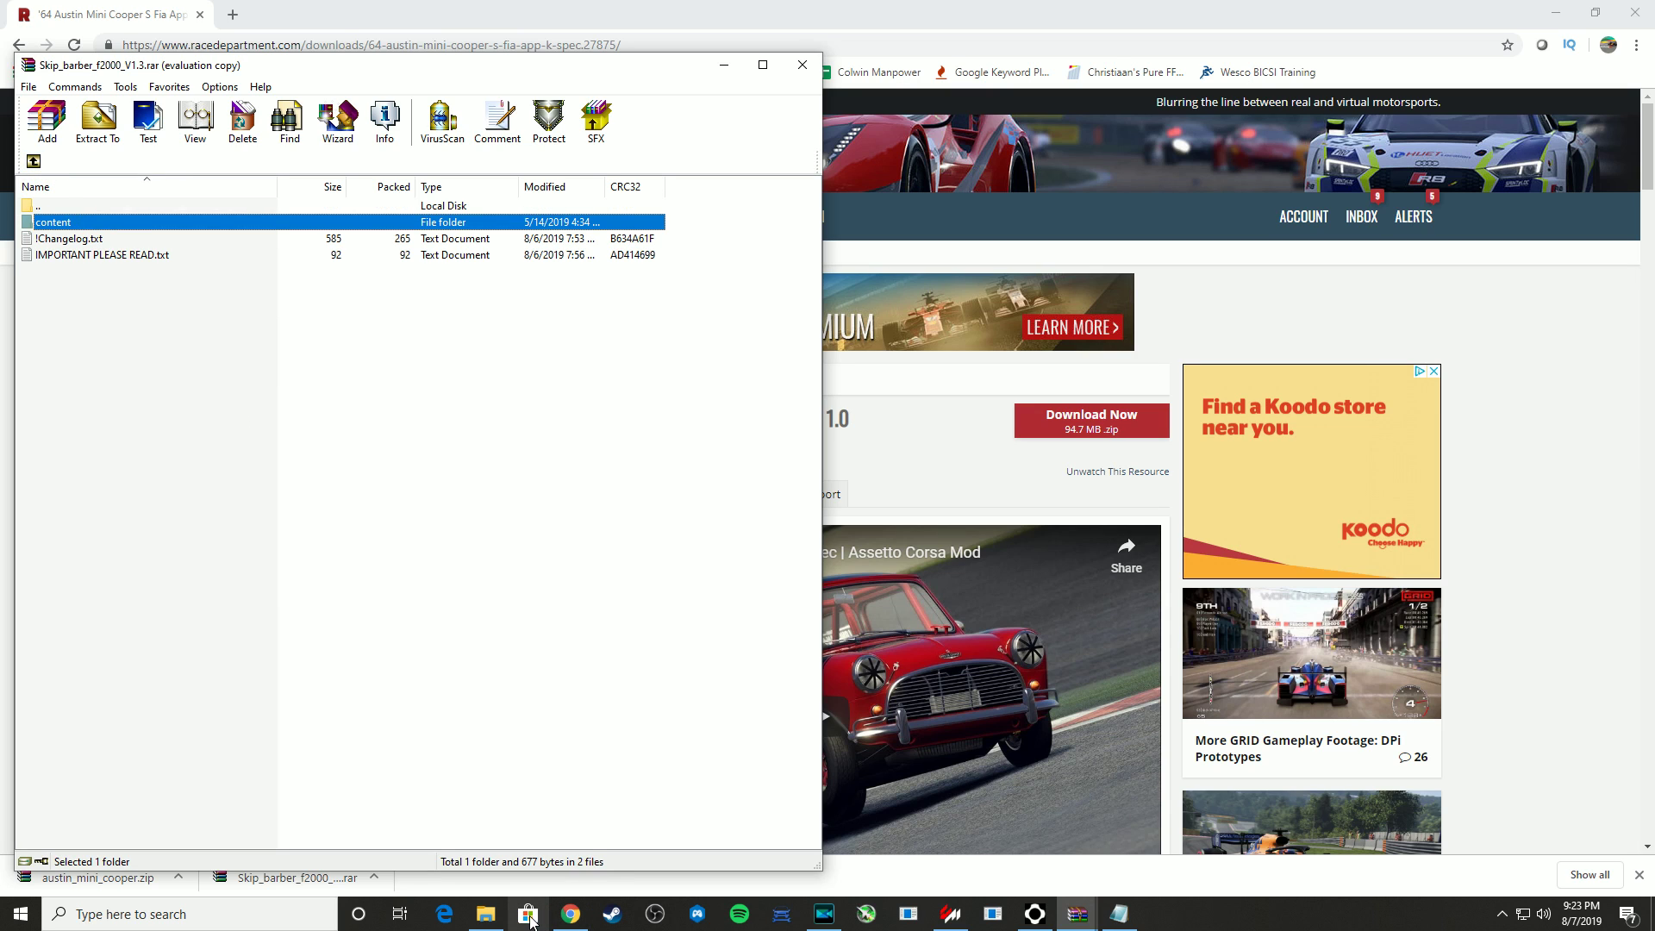
In File Explorer, go to the assettocorsa game folder under SteamLibrary\steamapps\common on the Media (D:) drive
left_click(485, 914)
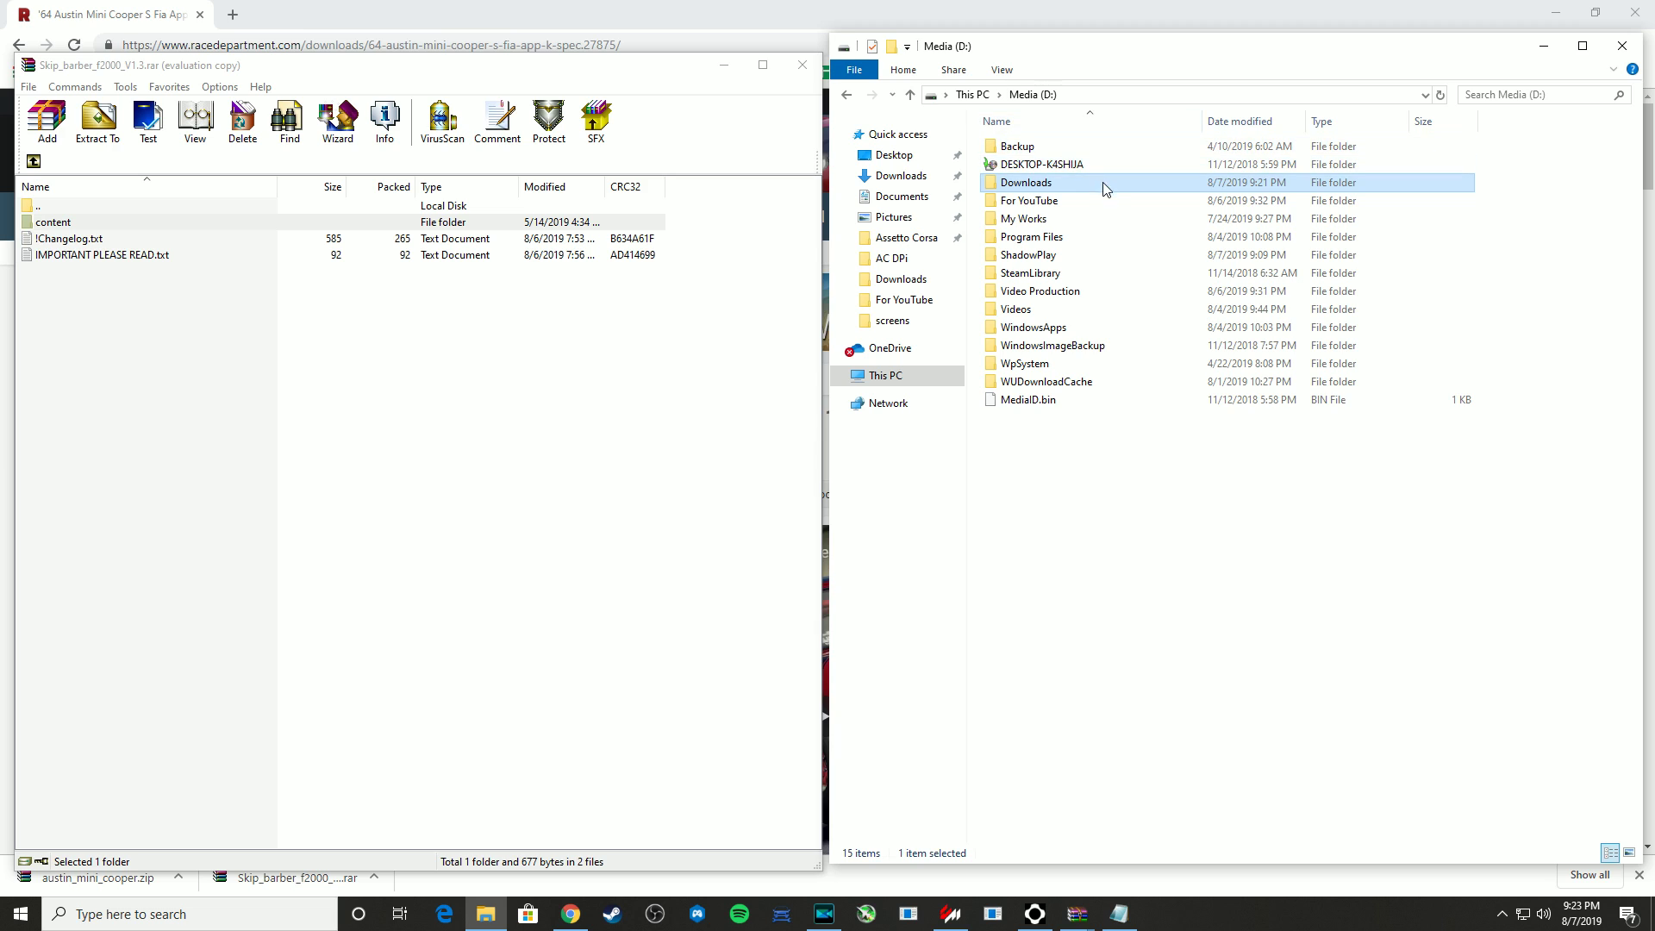
double_click(1074, 280)
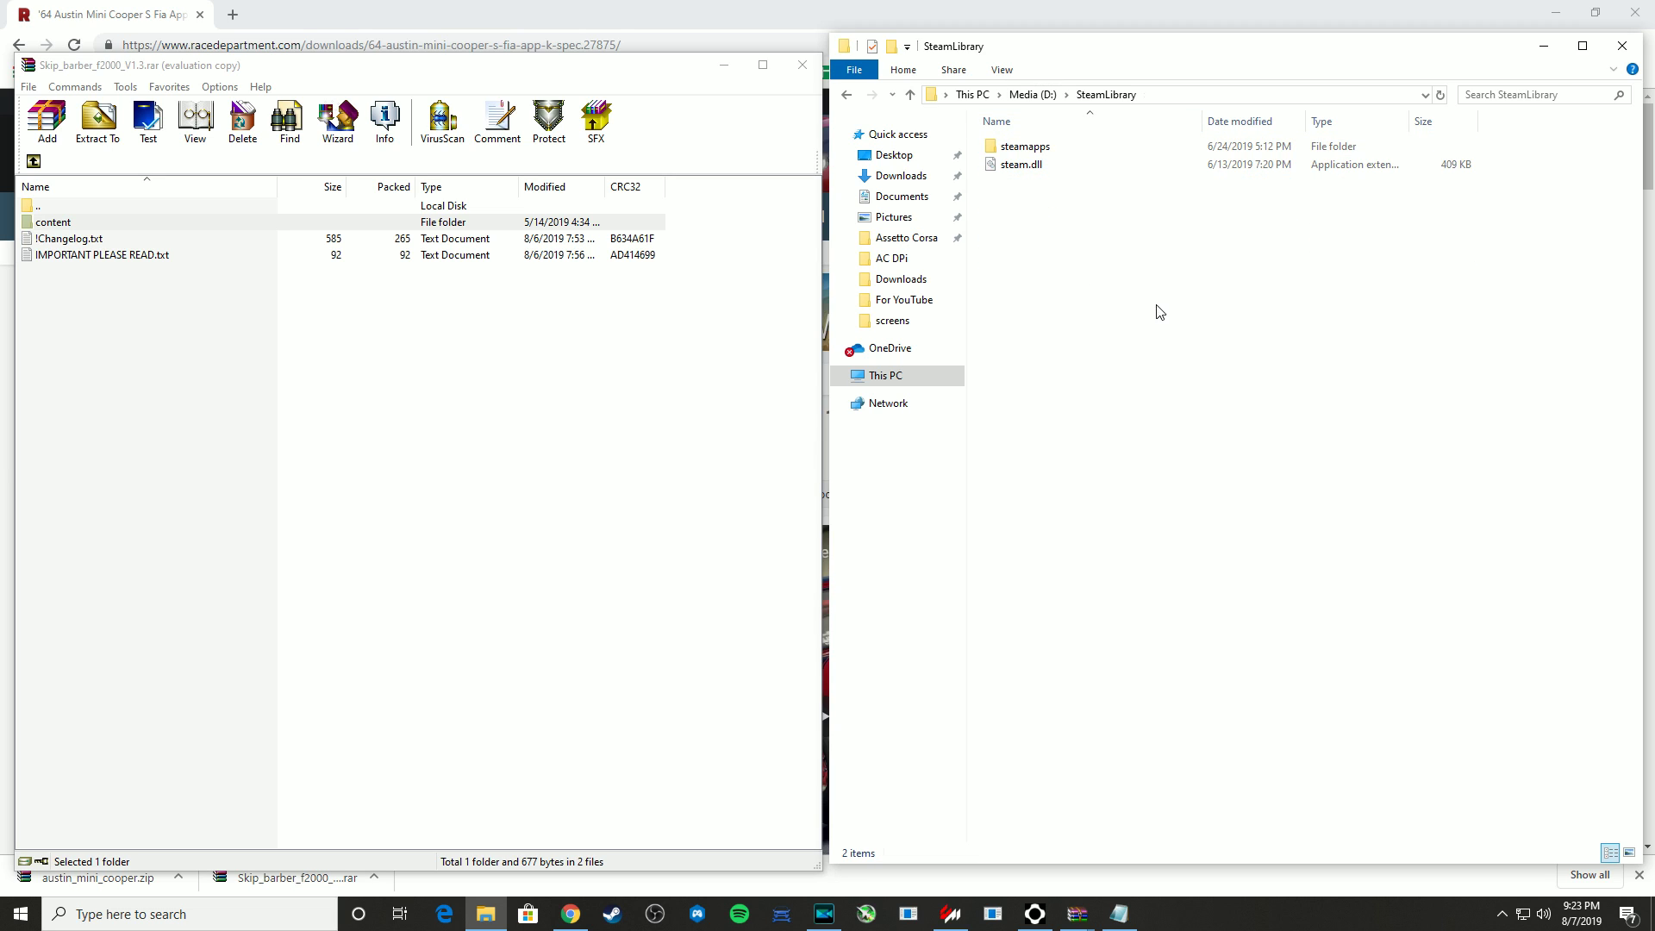
double_click(1053, 149)
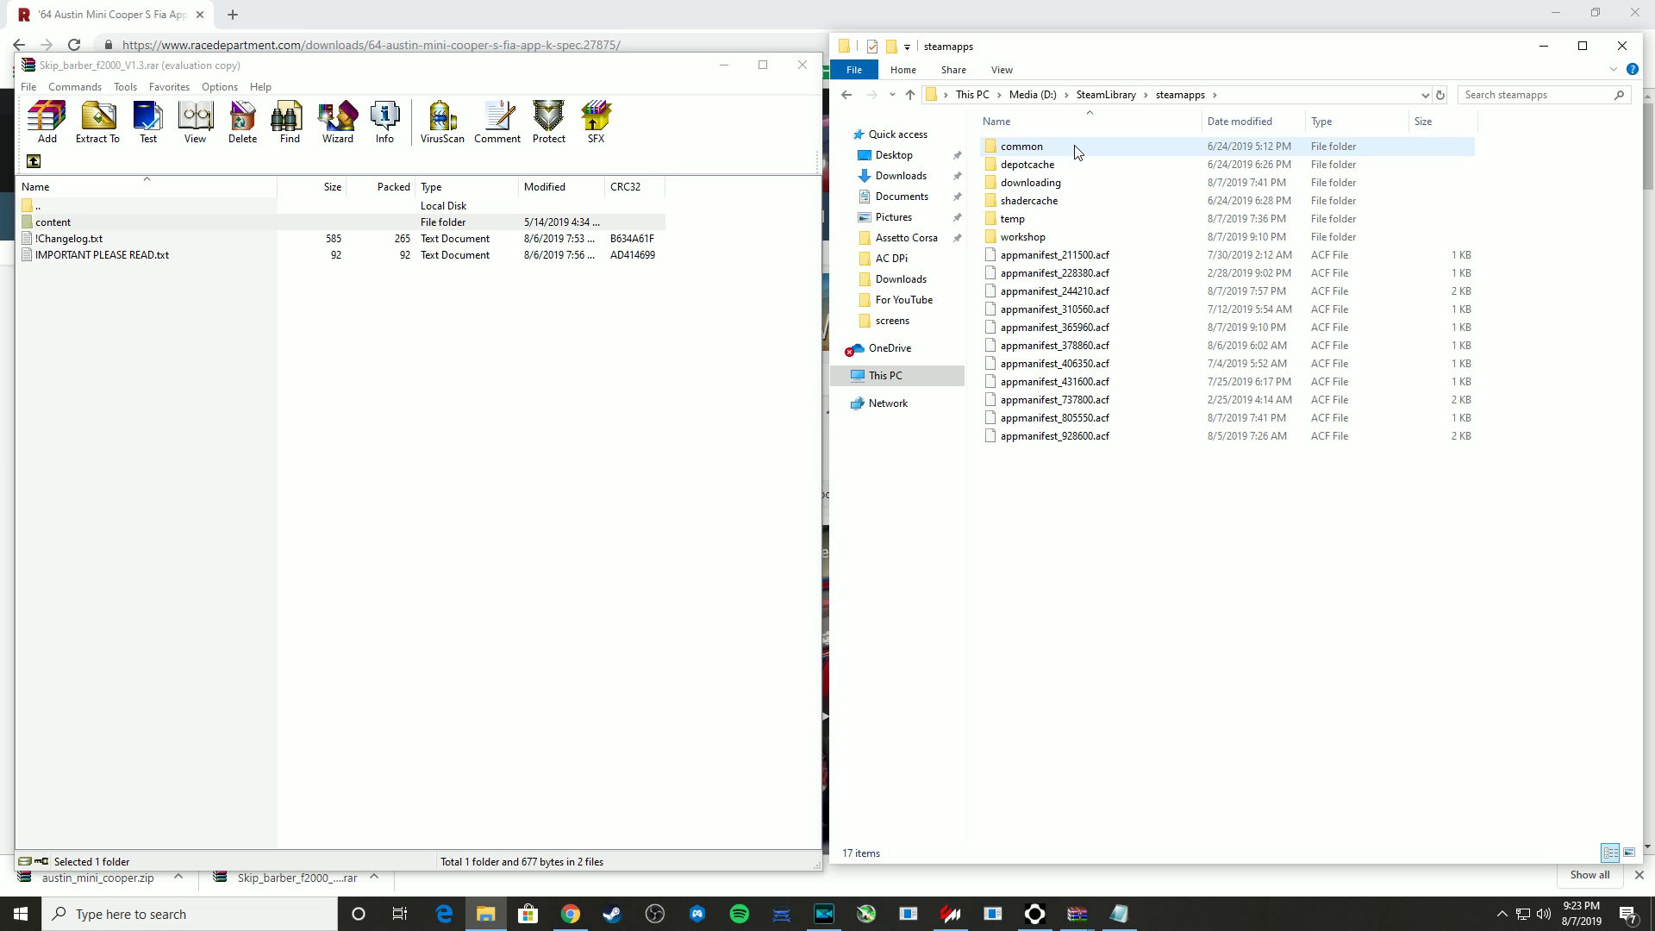
double_click(1074, 150)
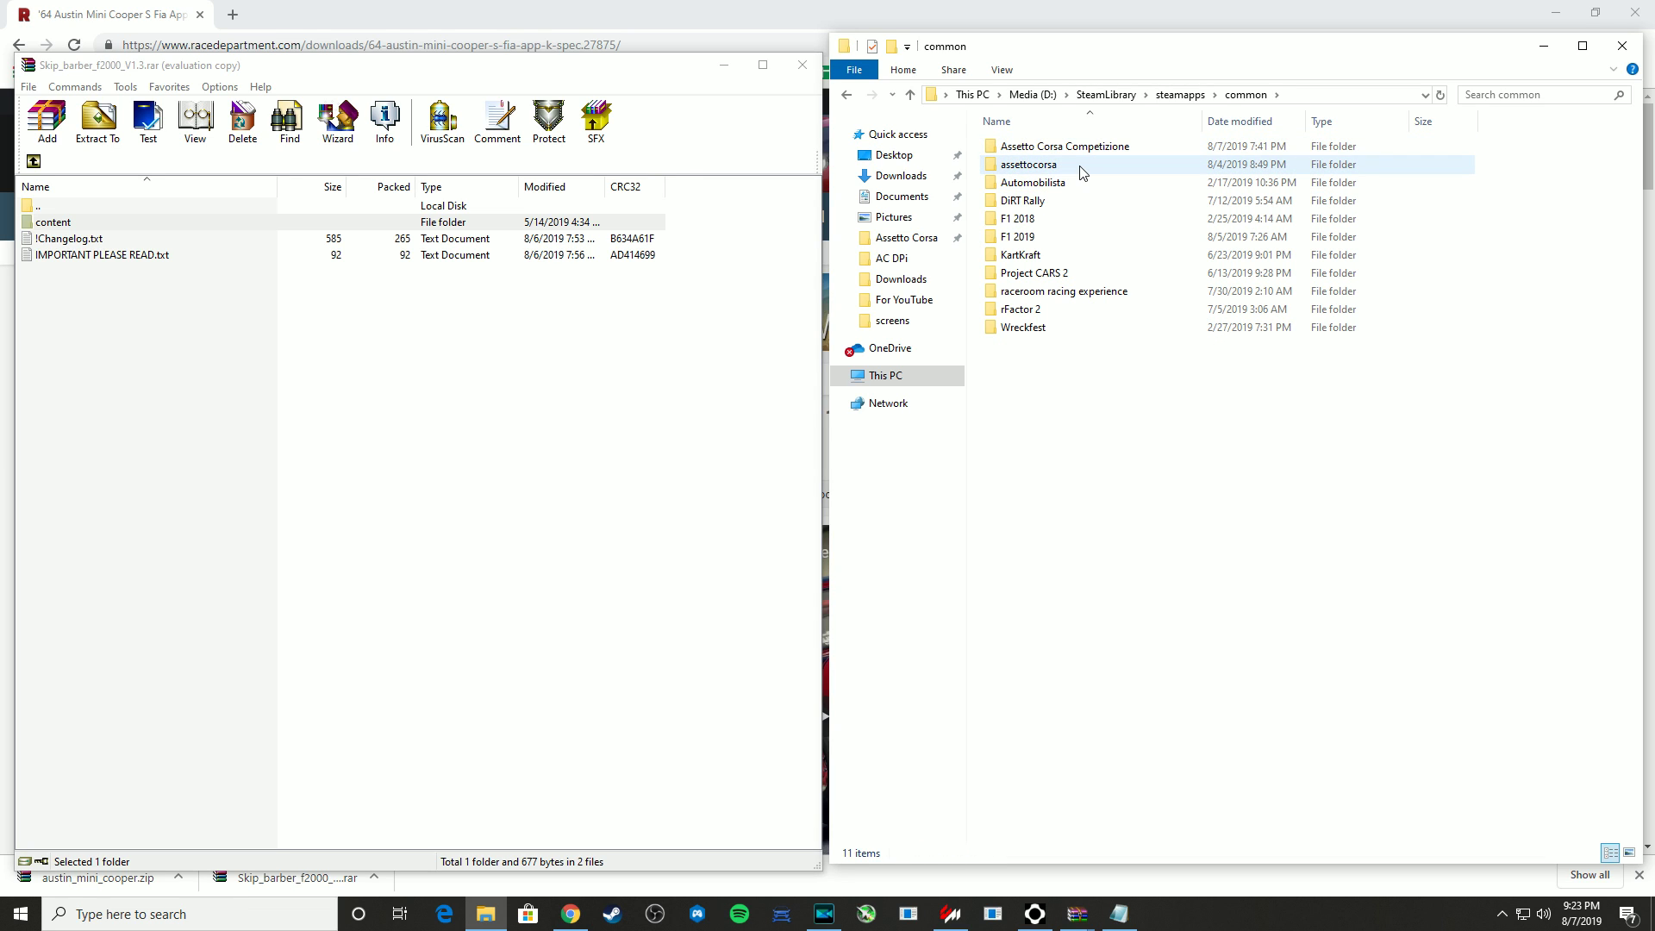
double_click(1083, 169)
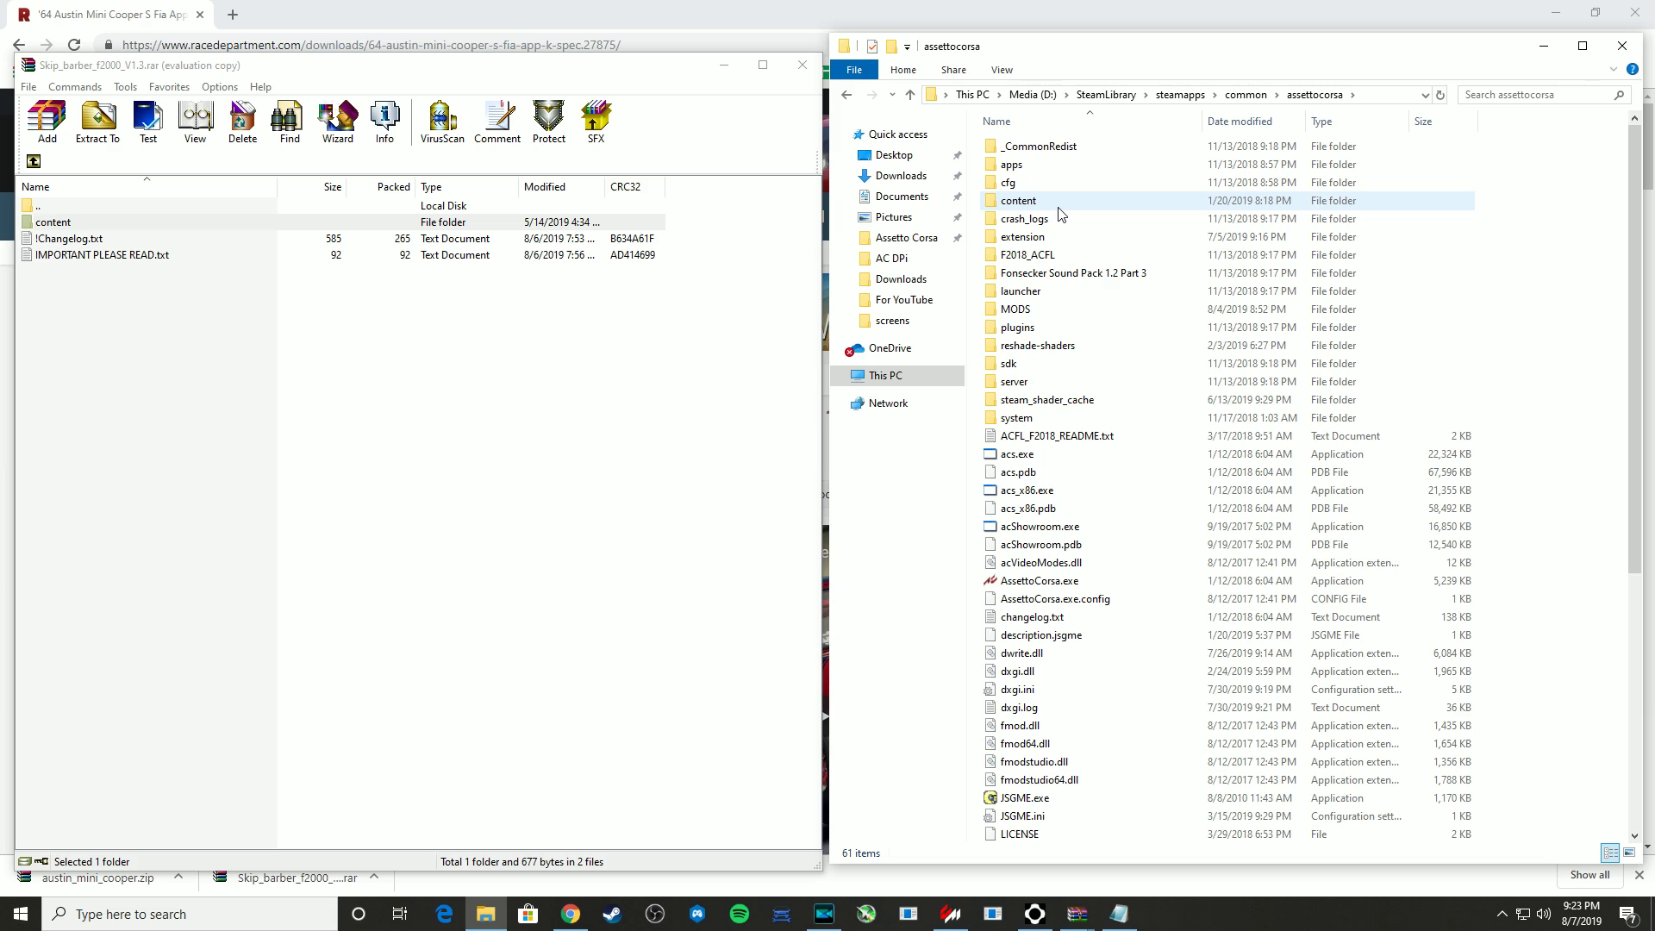
Extract the content folder from the Skip Barber archive into the assettocorsa game folder
left_click(91, 225)
left_click(108, 225)
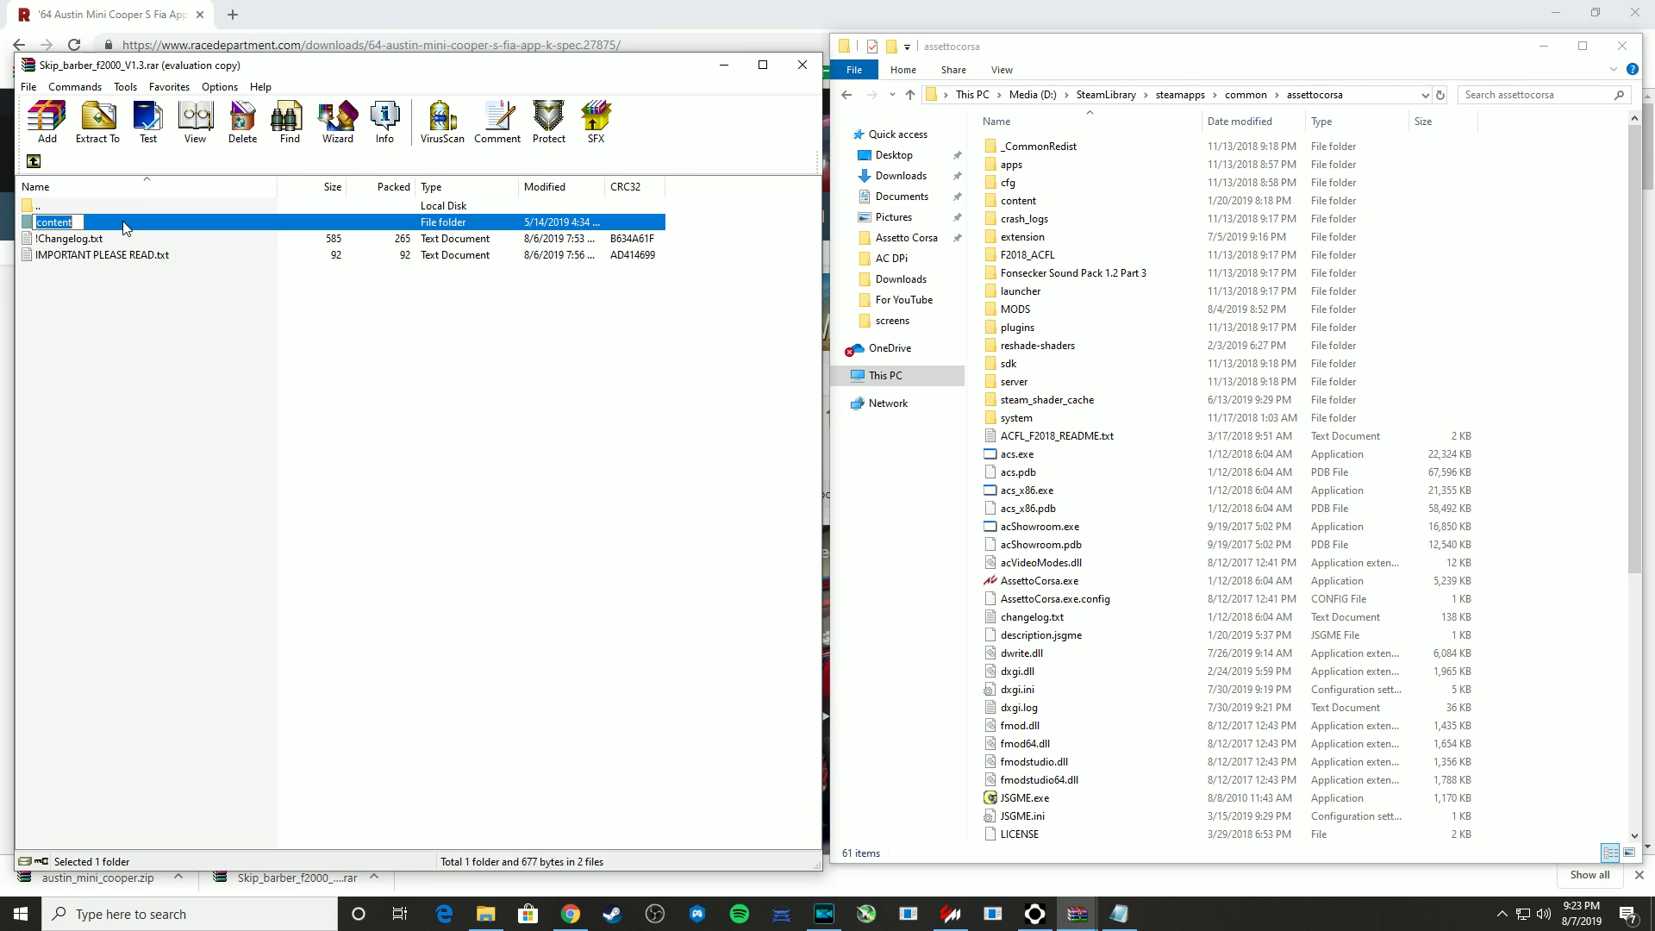
key("Escape")
left_click_drag(129, 228, 1557, 274)
left_click_drag(1554, 267, 1561, 262)
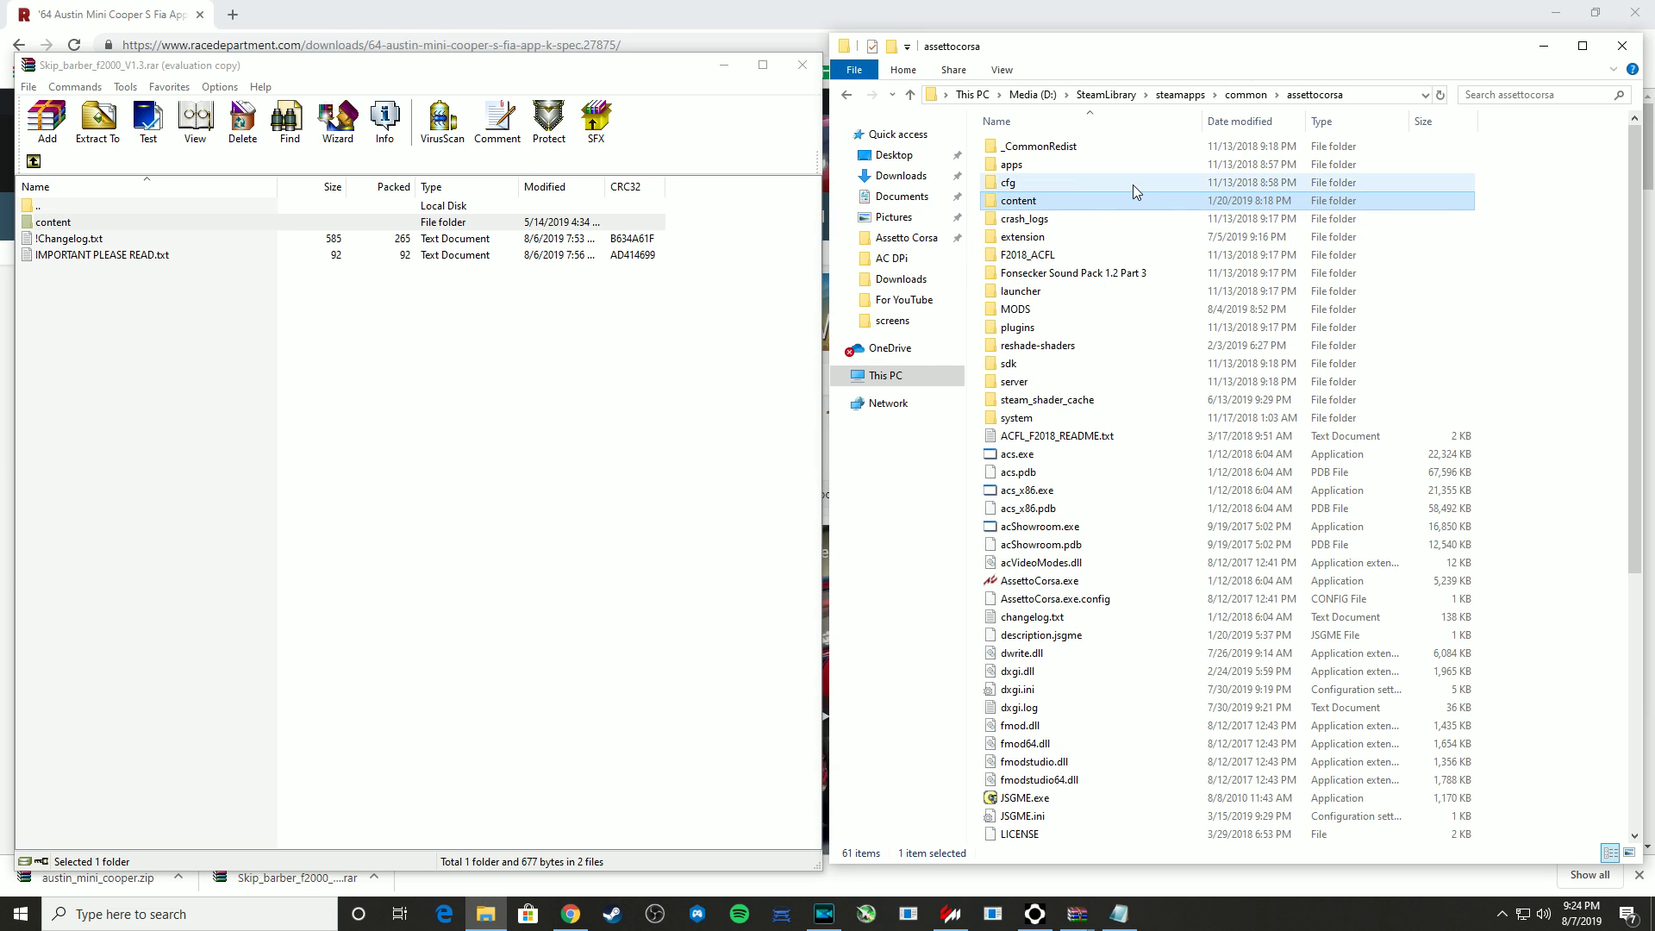
Open the game's content\cars folder and locate the skipbarber_f2000 folder
double_click(1077, 200)
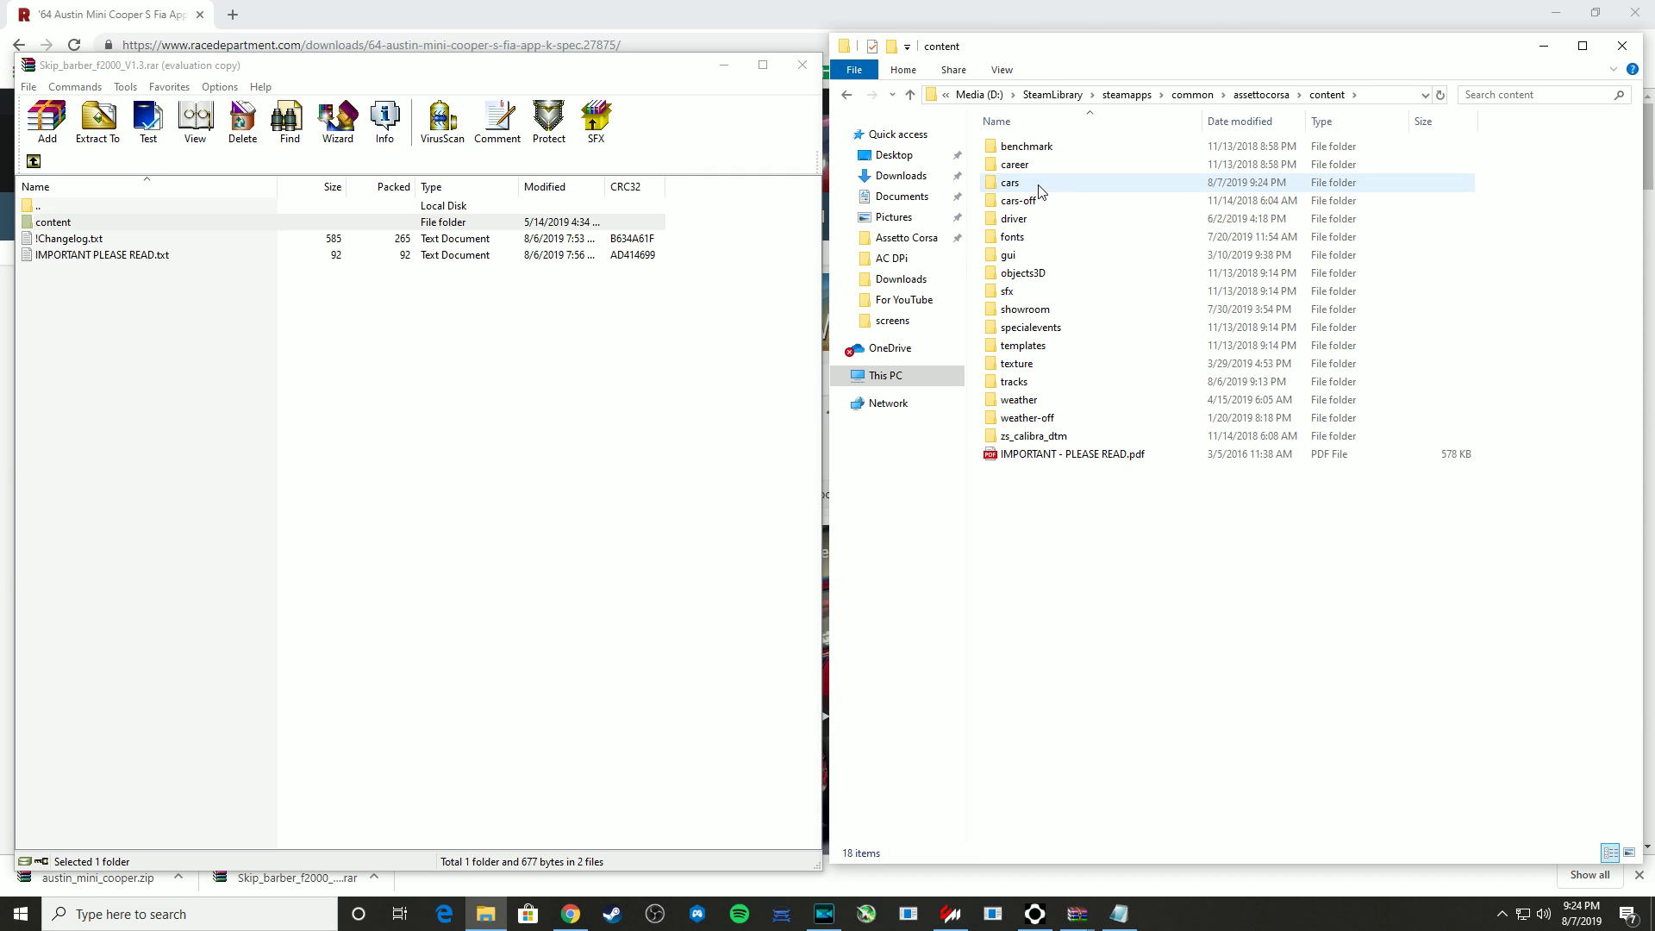
double_click(1056, 192)
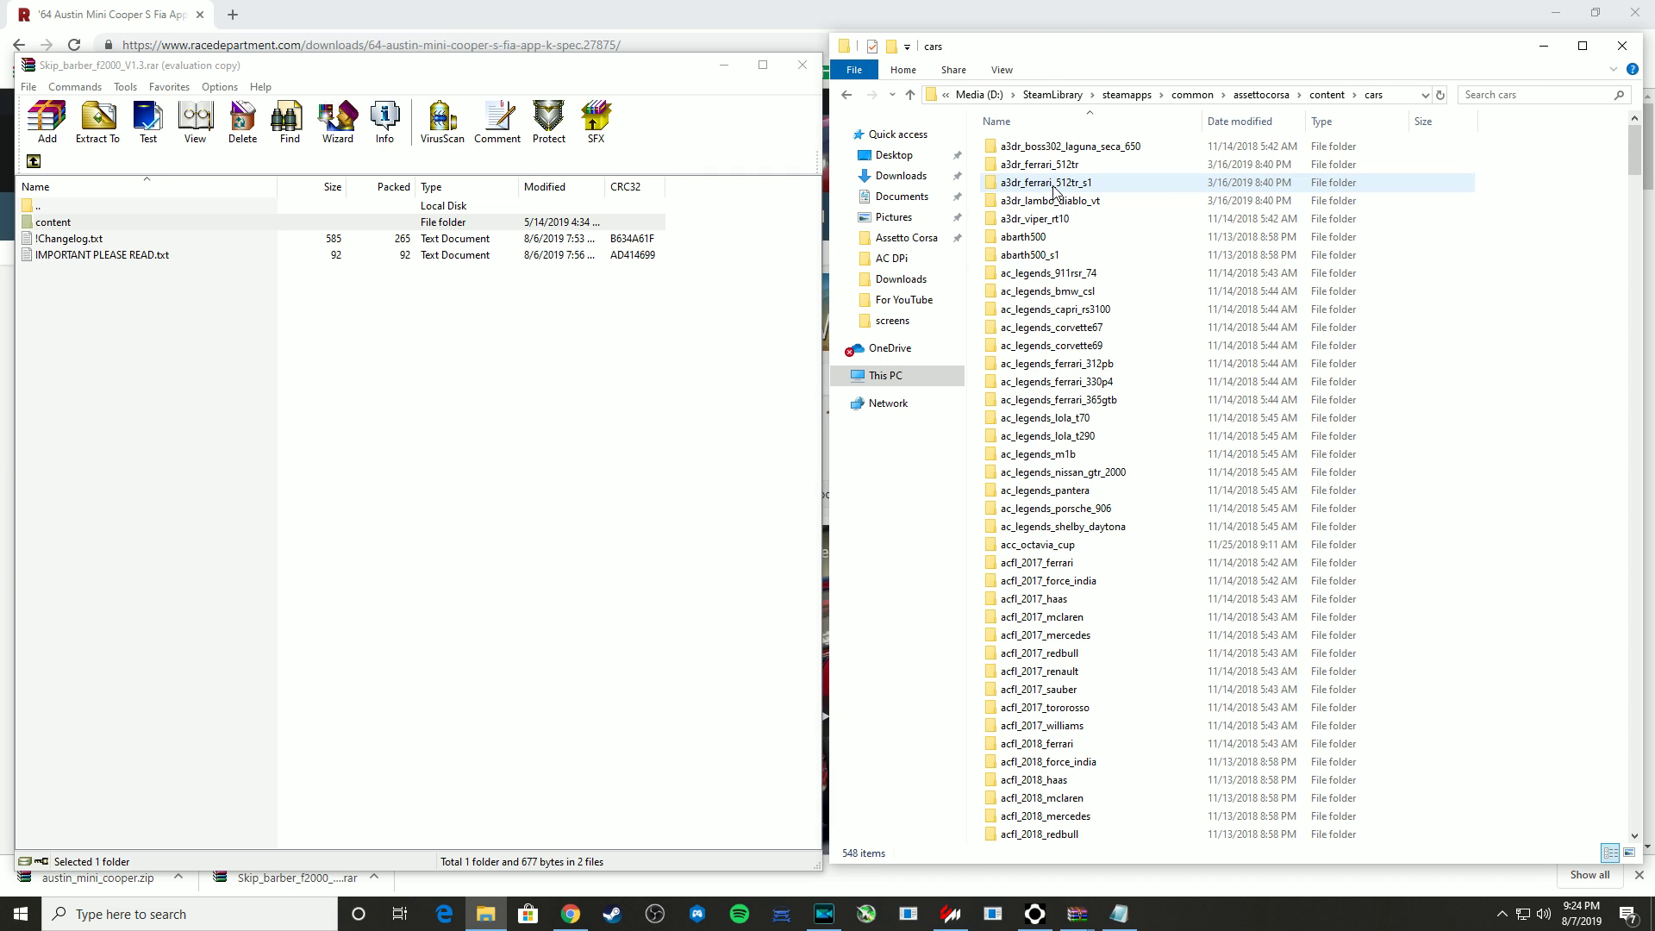
scroll(1488, 192, "down", 5)
left_click_drag(1640, 182, 1648, 758)
left_click(1058, 556)
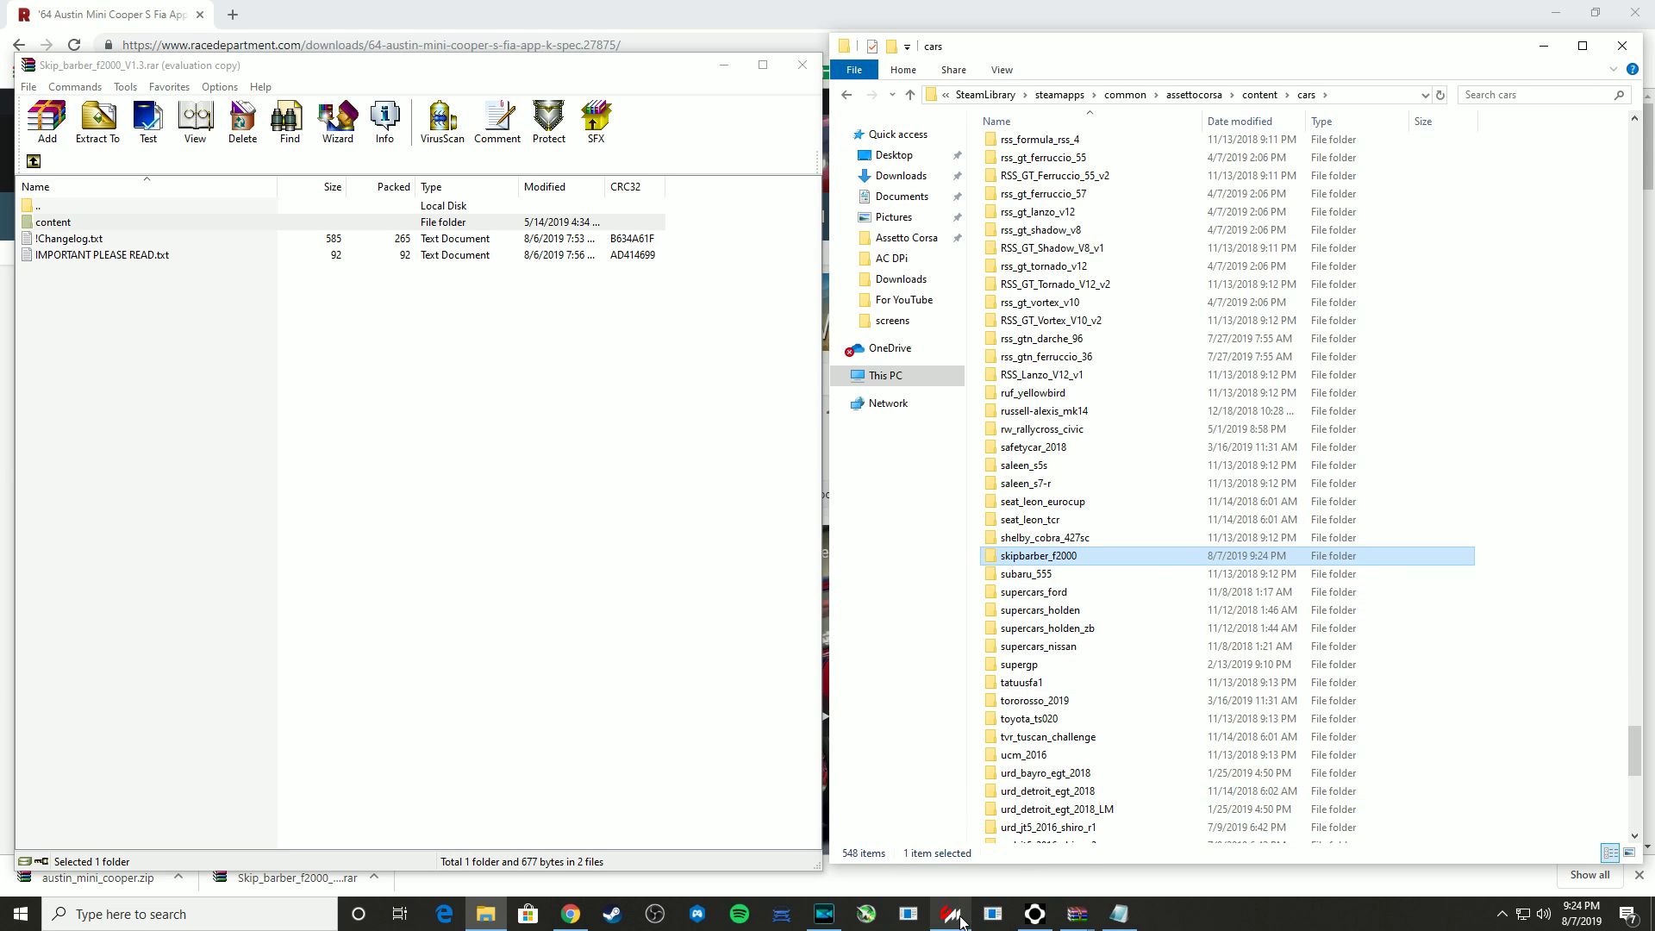
Switch to Content Manager, filter the car list by "skip" and select the Skip Barber Formula 2000 Regional
mouse_move(957, 920)
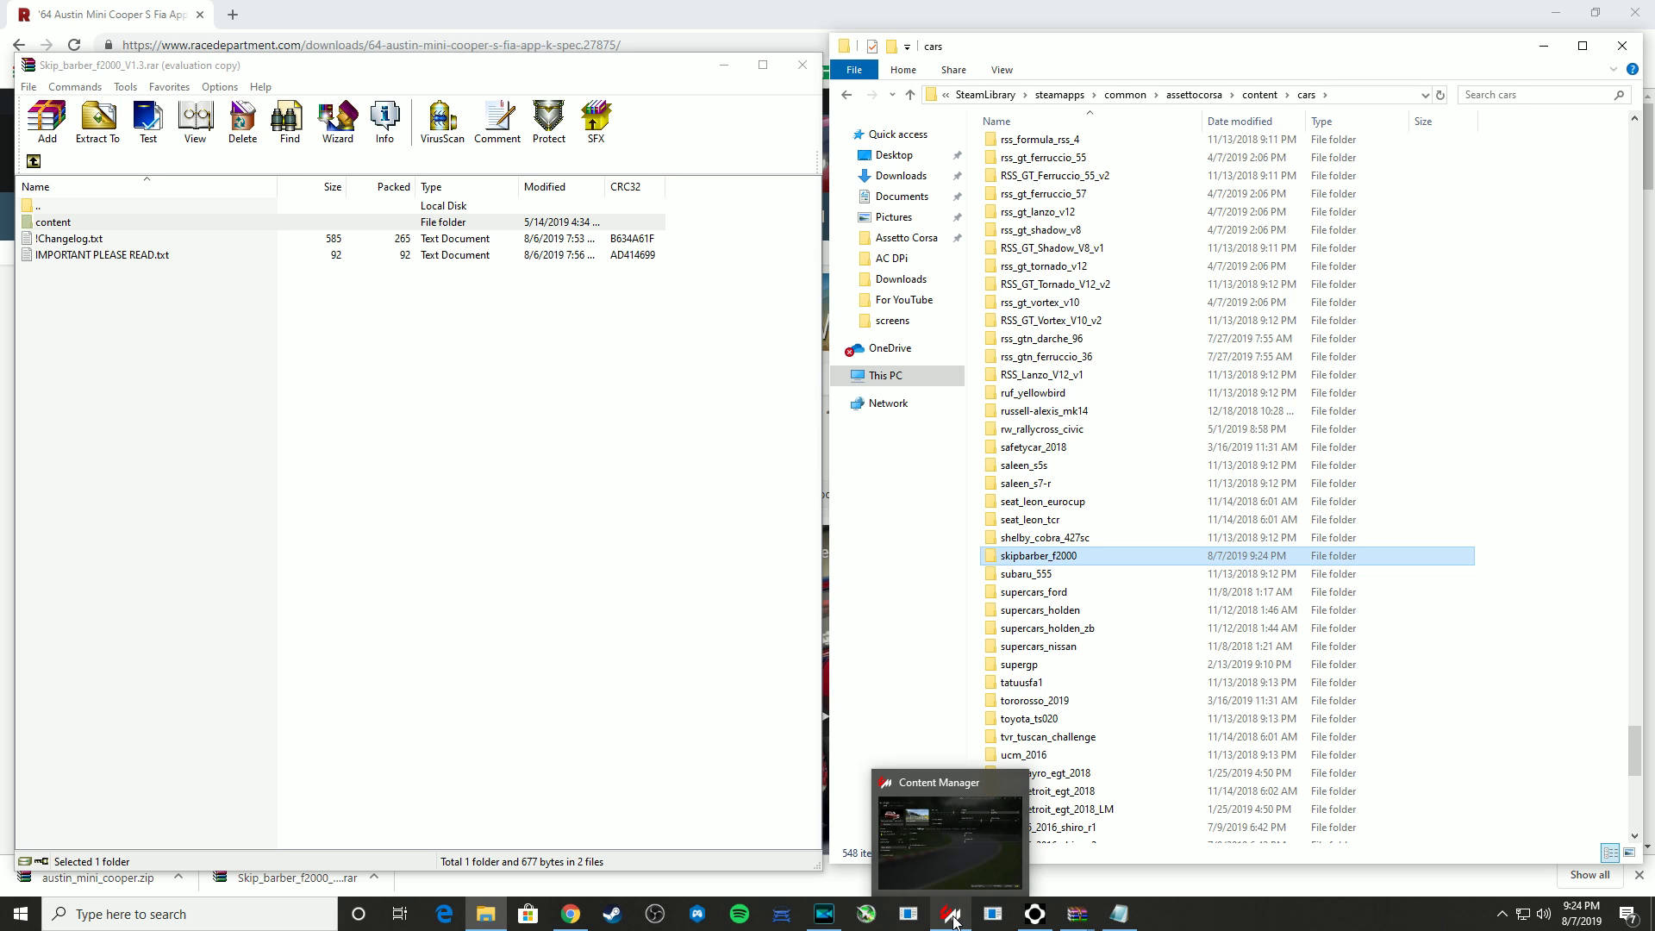
left_click(953, 921)
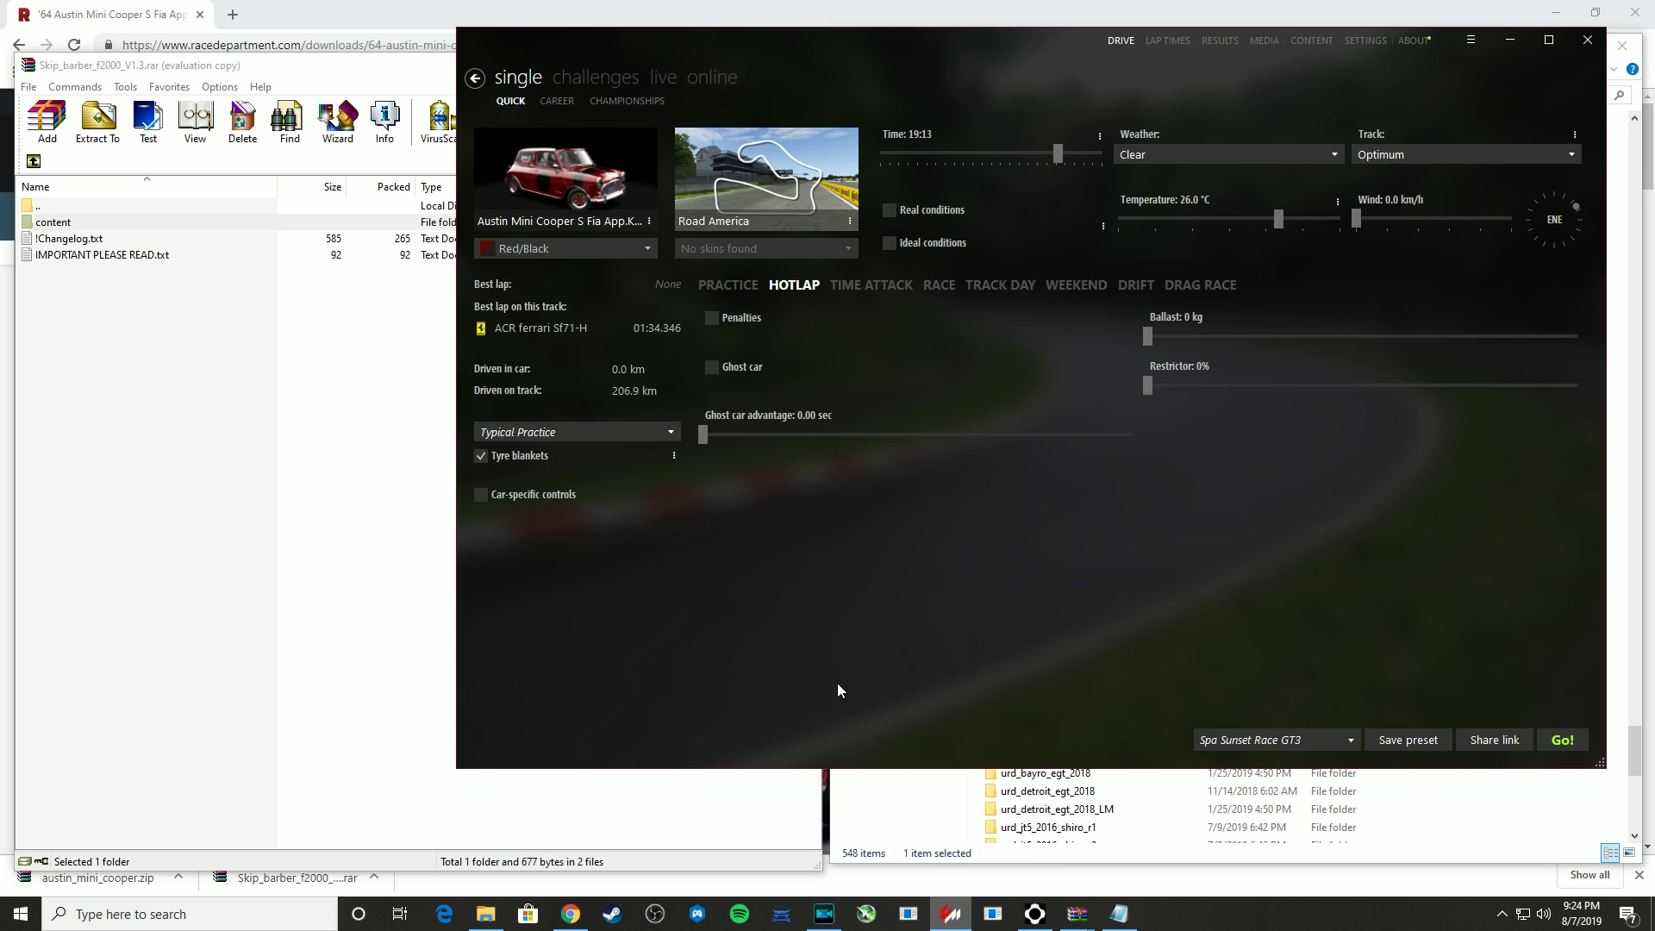
left_click(544, 182)
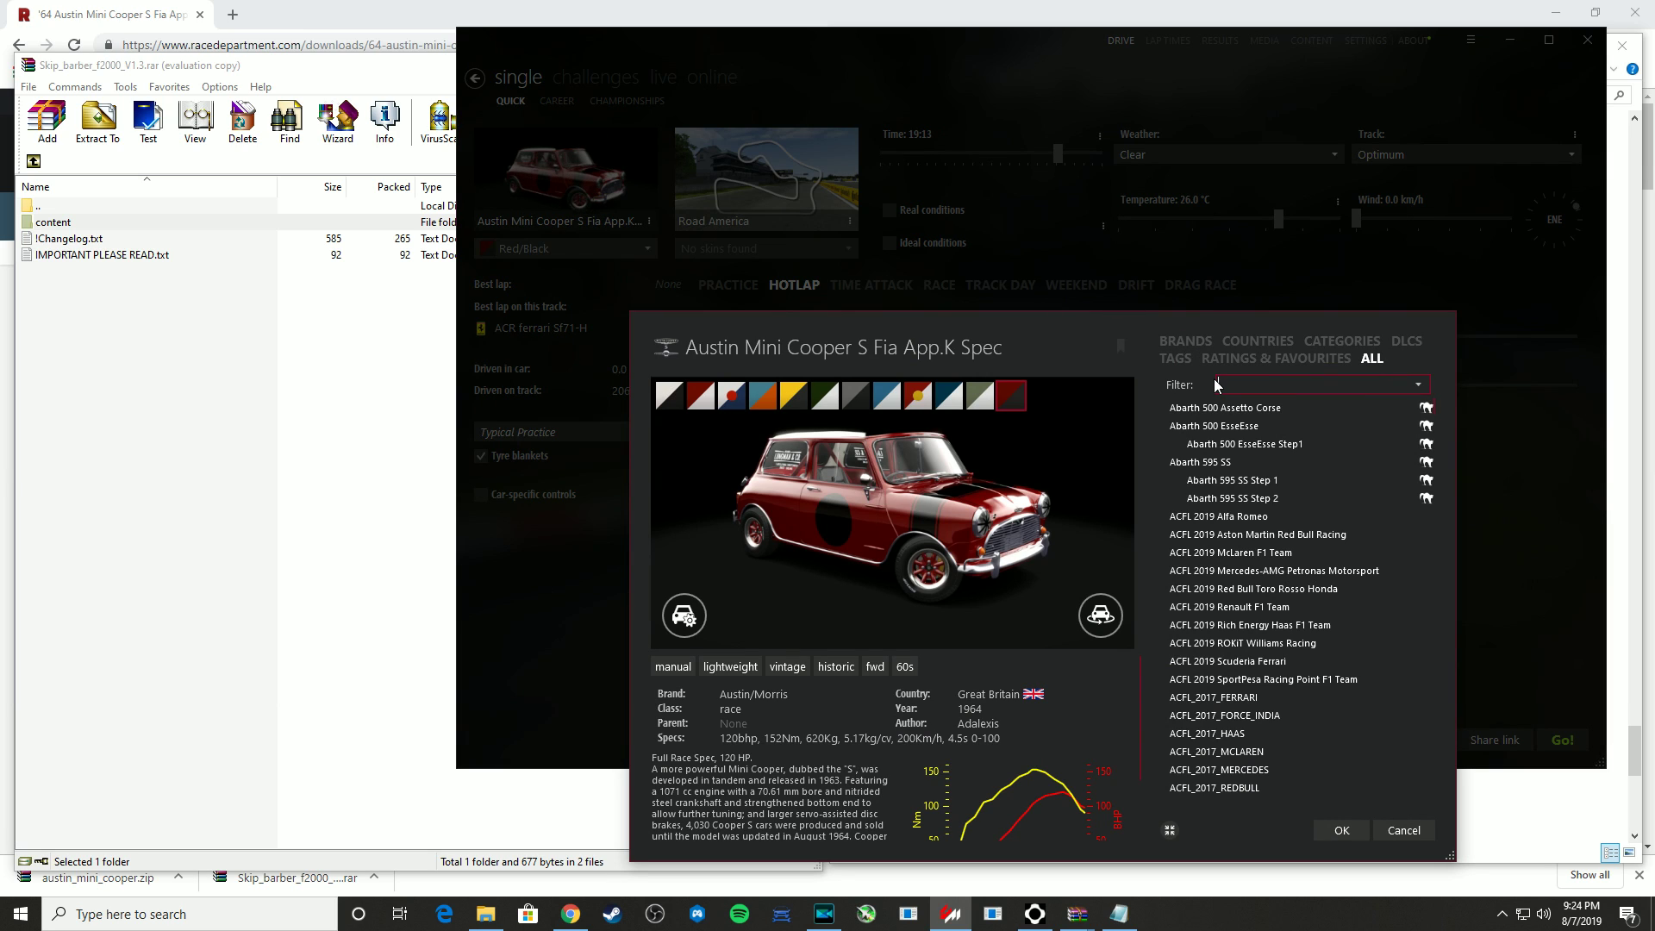
type("skip")
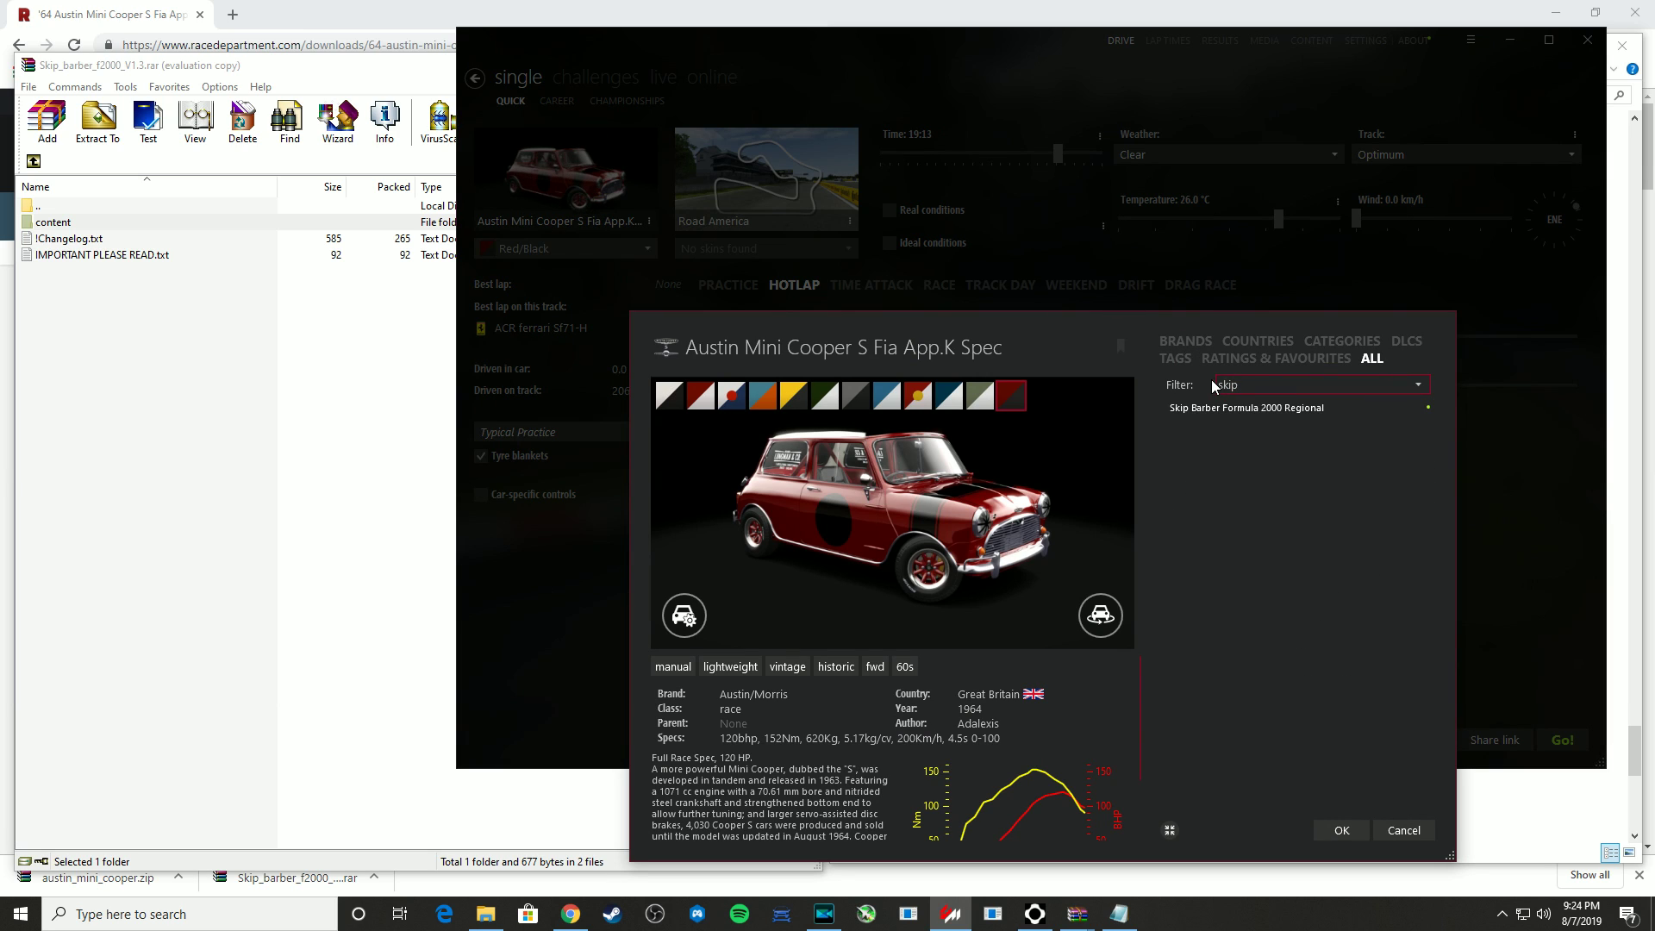
left_click(1212, 406)
Preview several Skip Barber skins and confirm the car with the yellow Nikon skin
left_click(798, 398)
left_click(888, 426)
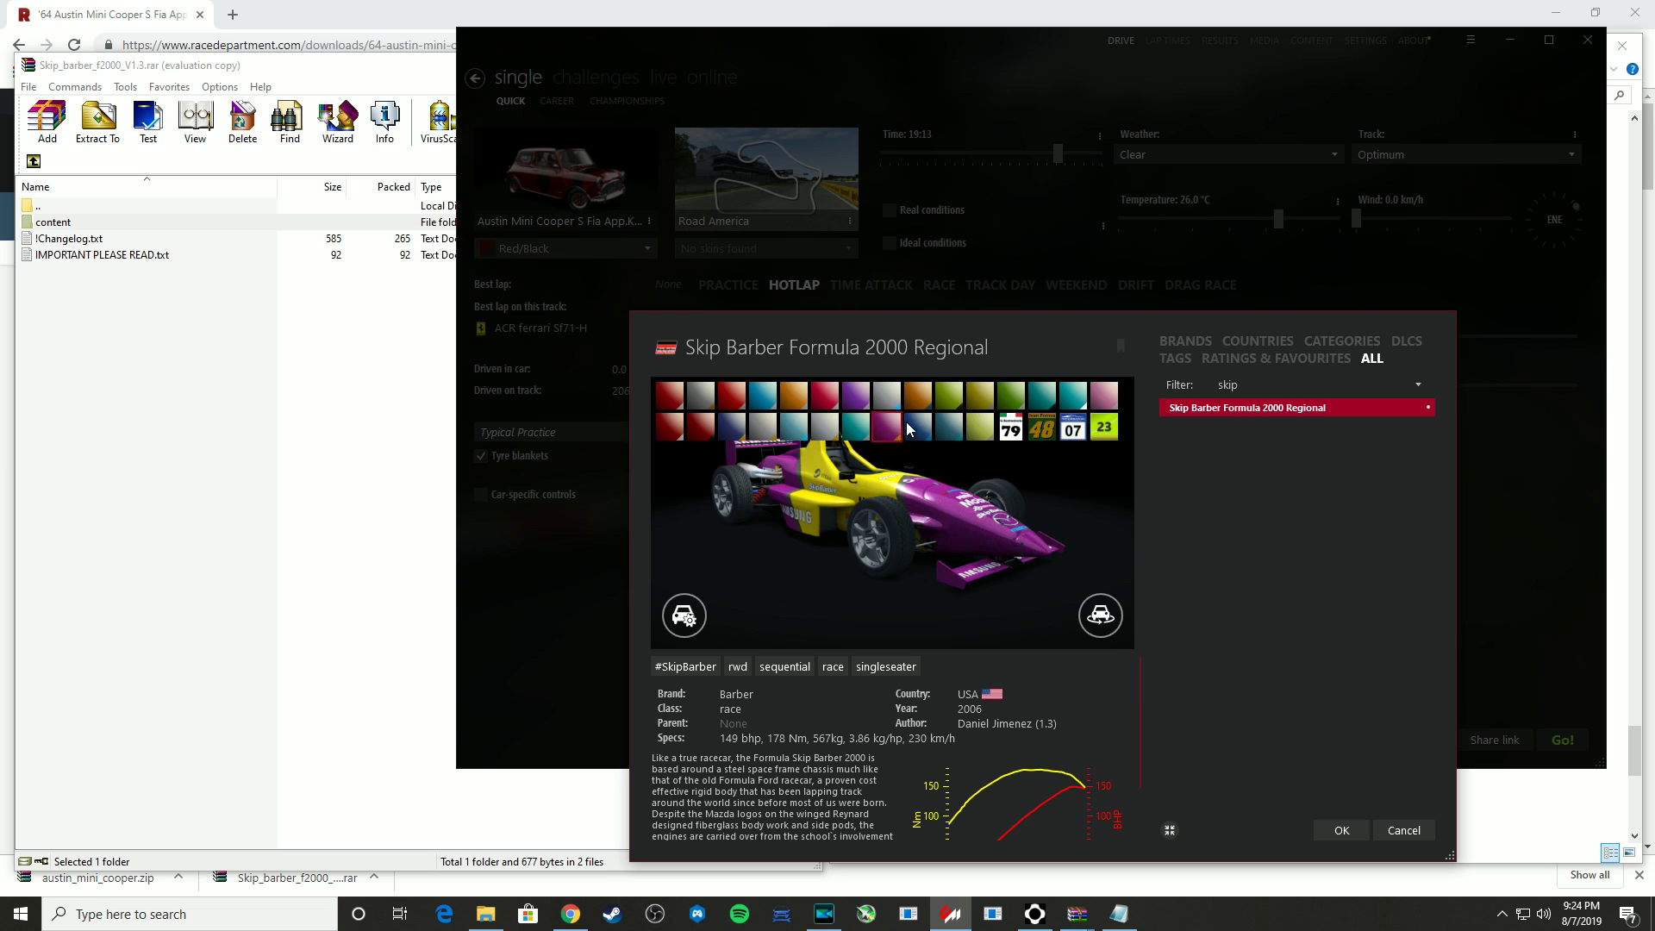
left_click(949, 394)
left_click(980, 395)
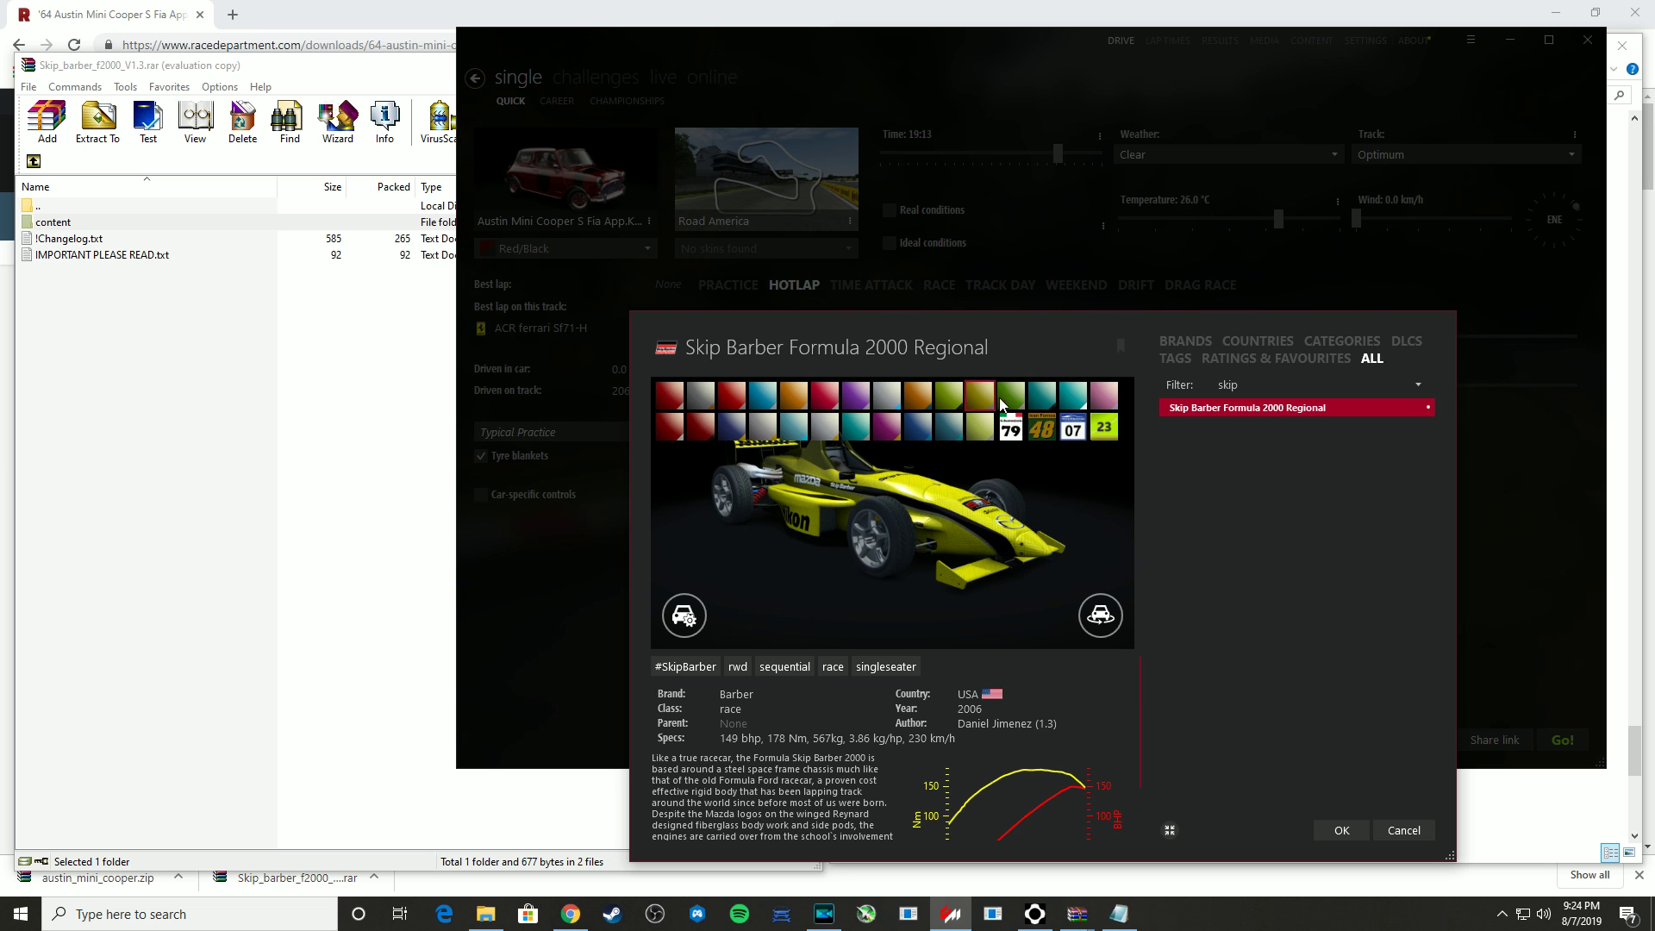
left_click(1346, 832)
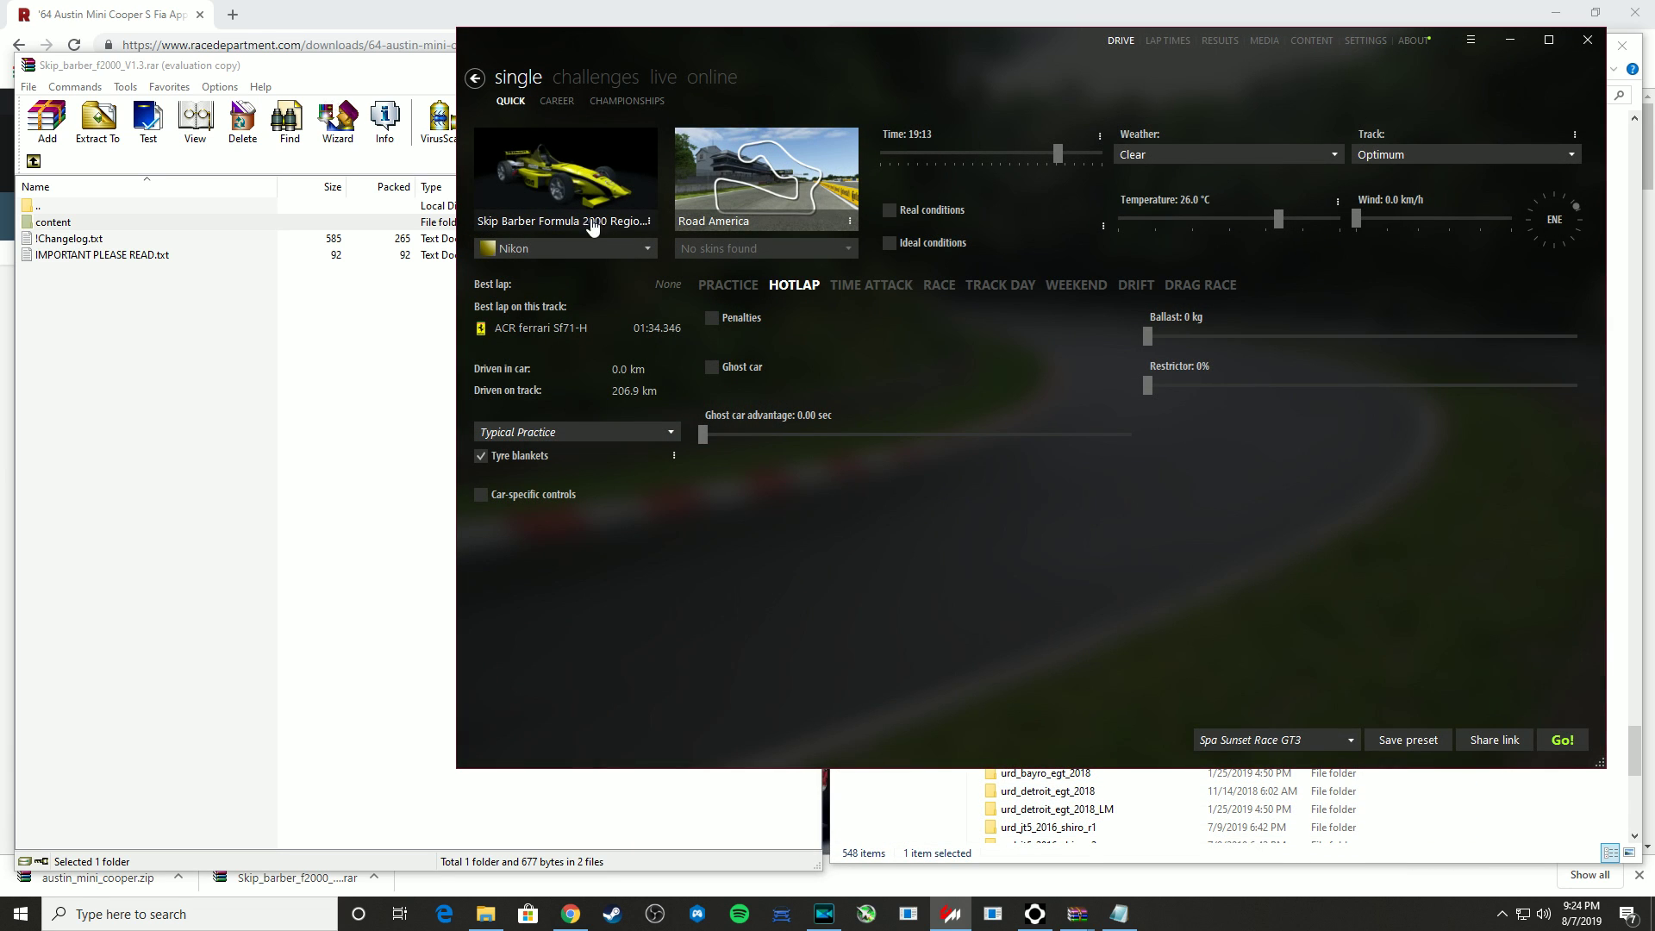
Switch to File Explorer, return to the Media (D:) drive and open SteamLibrary\steamapps\common\assettocorsa
left_click(398, 84)
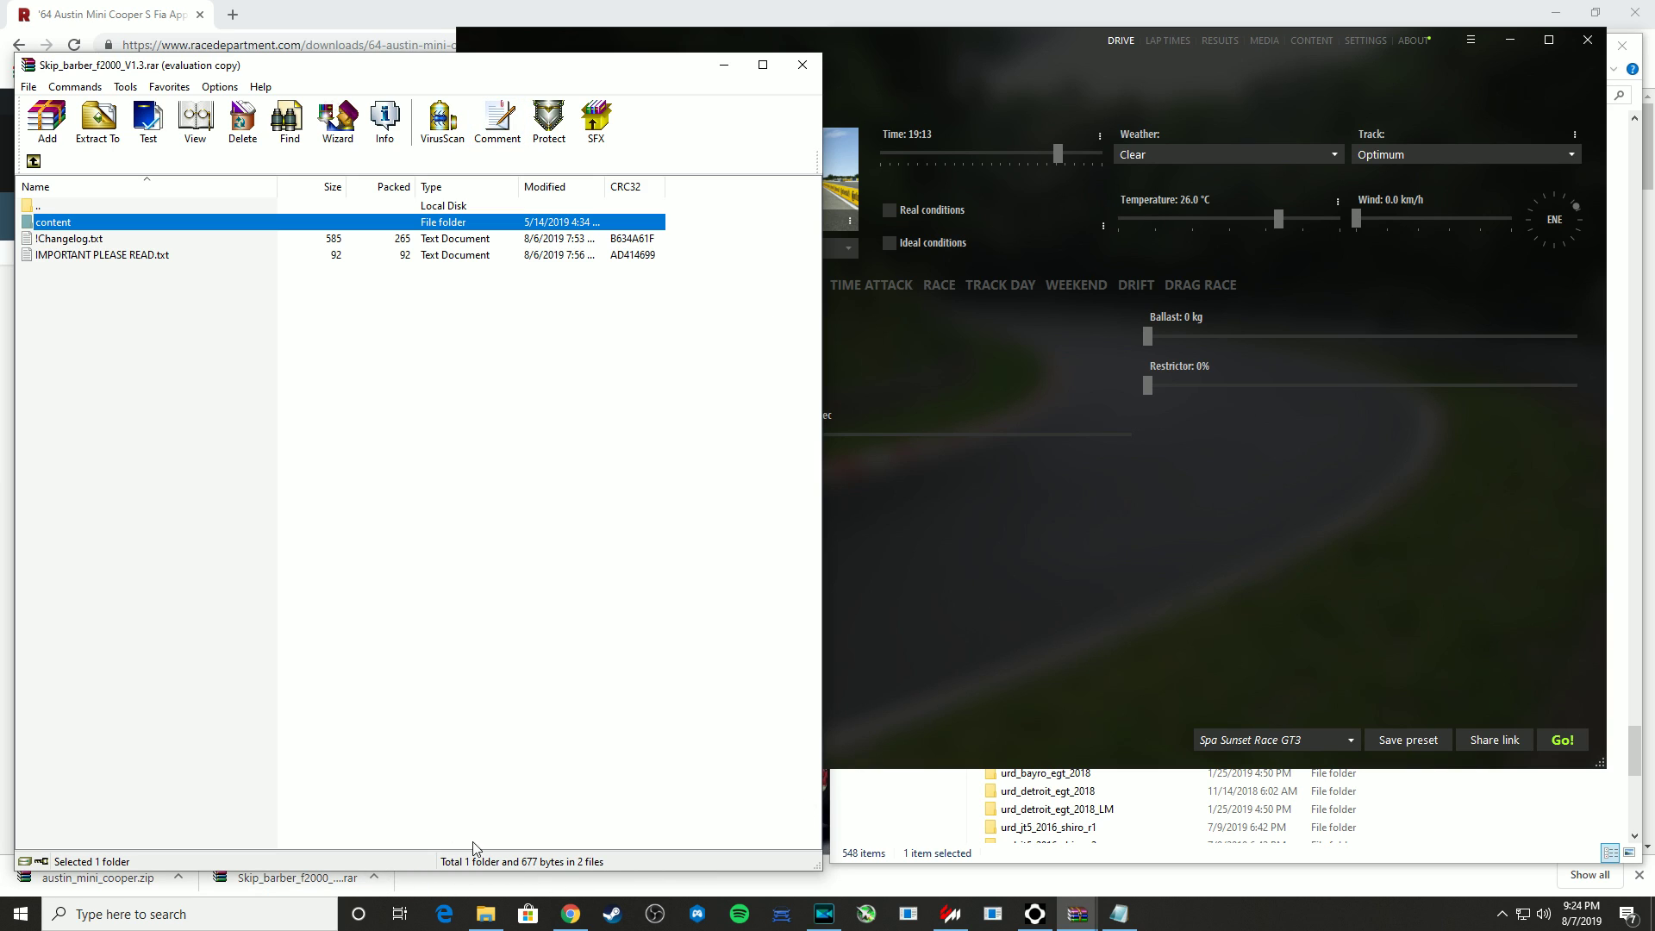
left_click(485, 914)
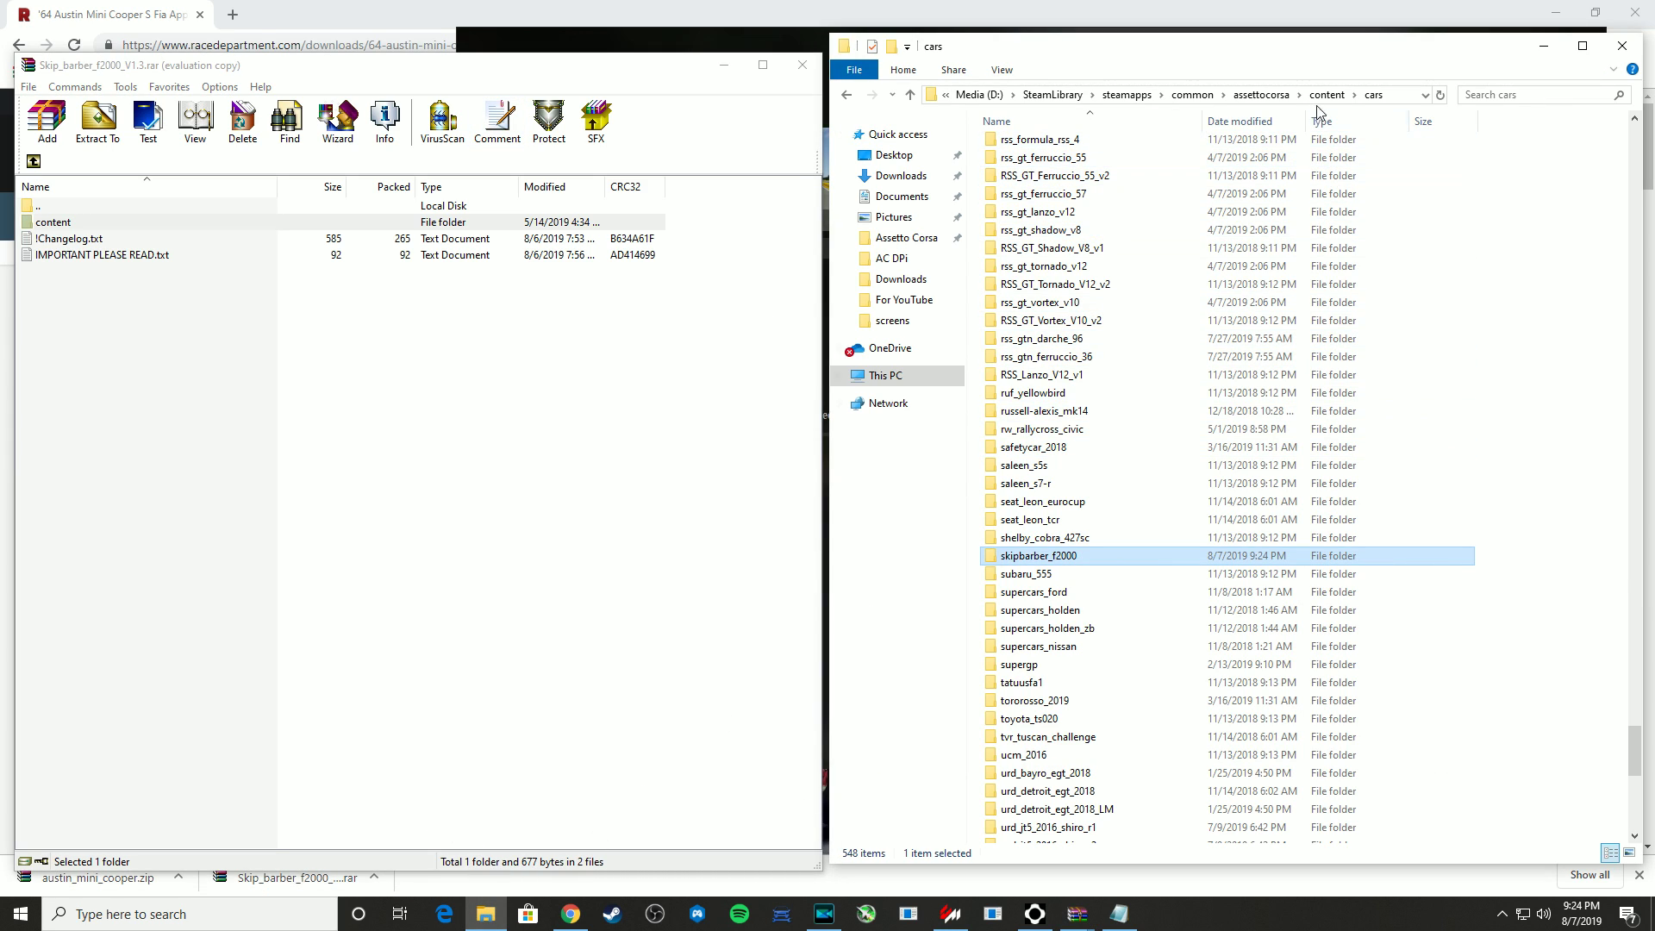
left_click(981, 95)
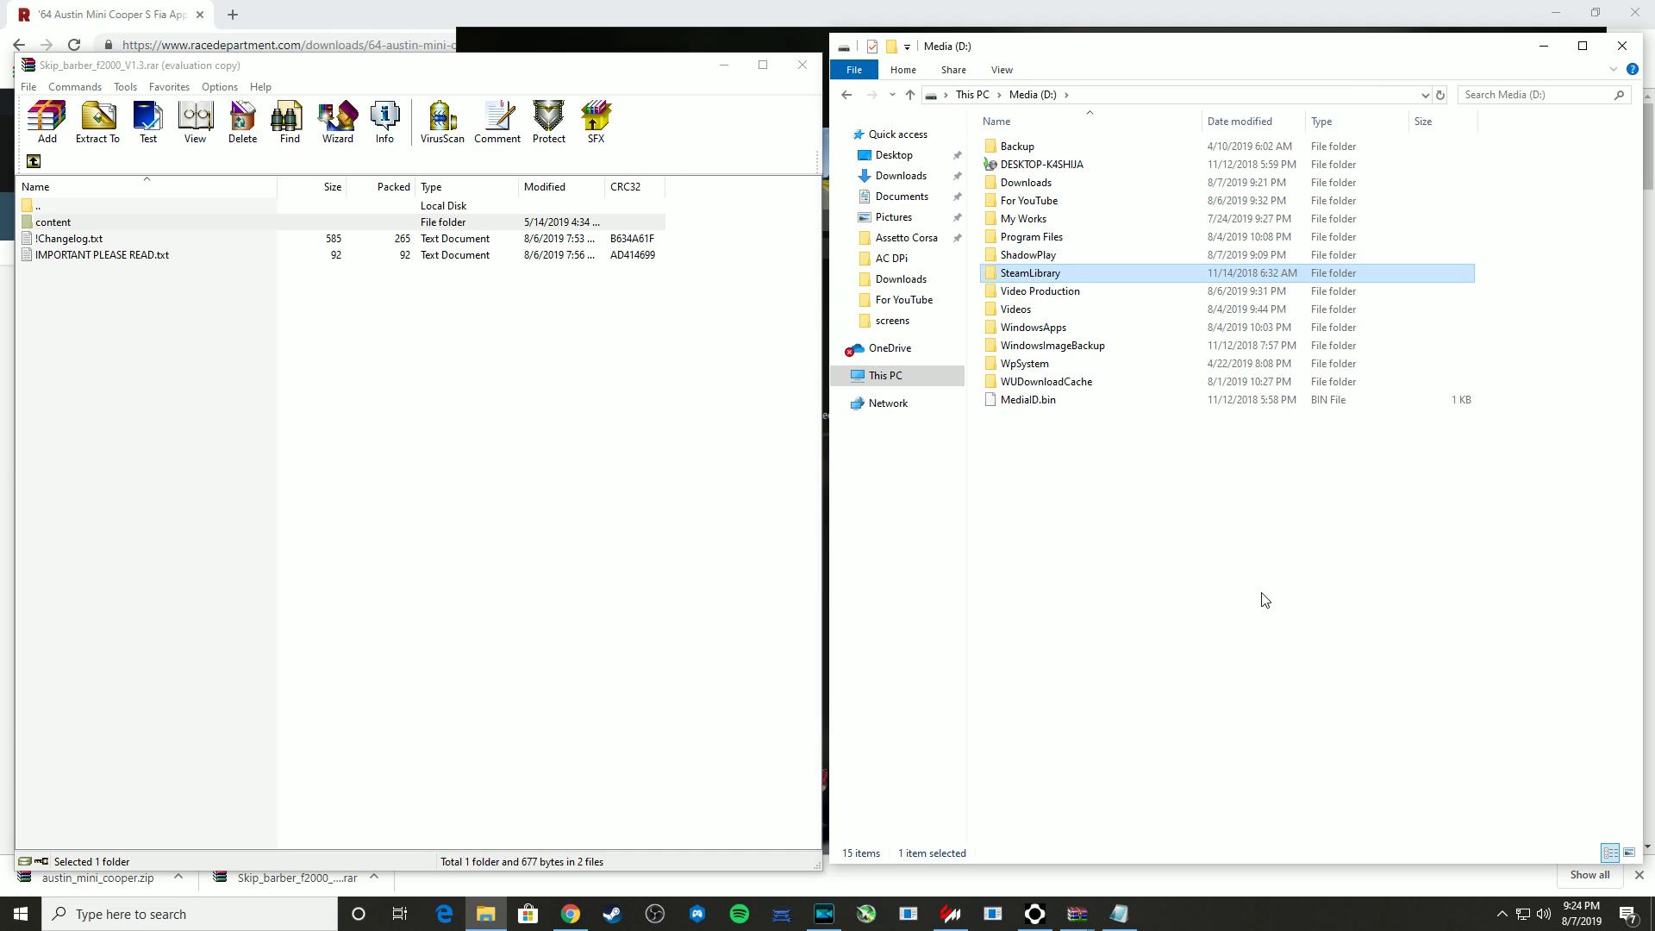
double_click(1090, 273)
double_click(1062, 148)
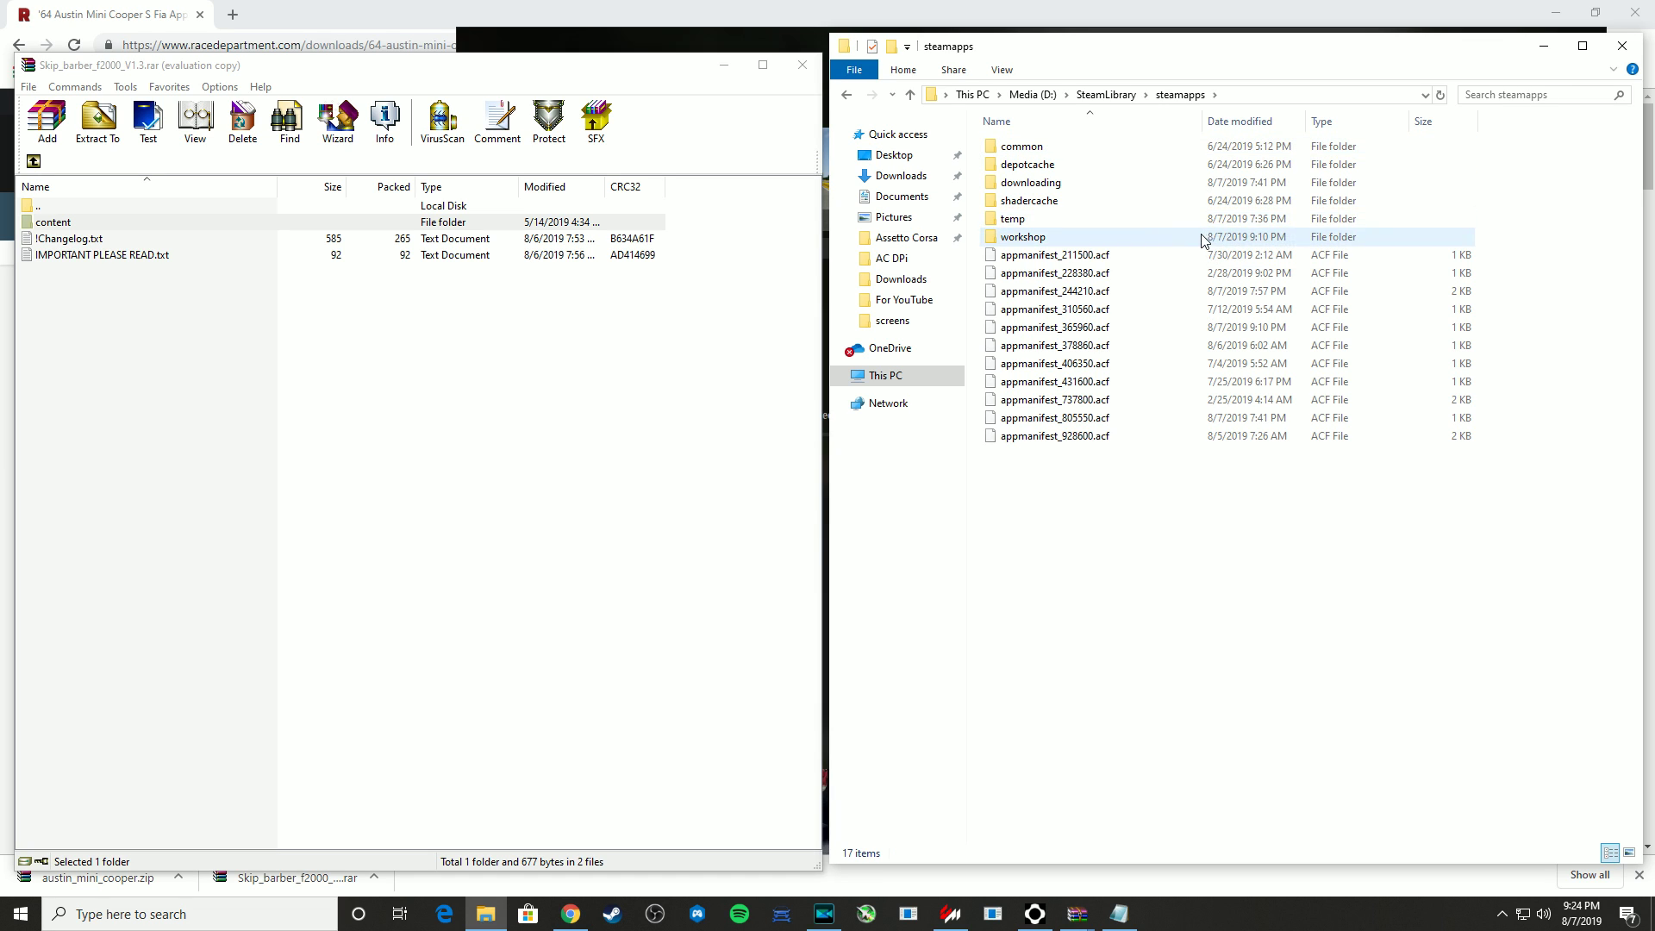
left_click(1083, 145)
double_click(1084, 144)
double_click(1101, 163)
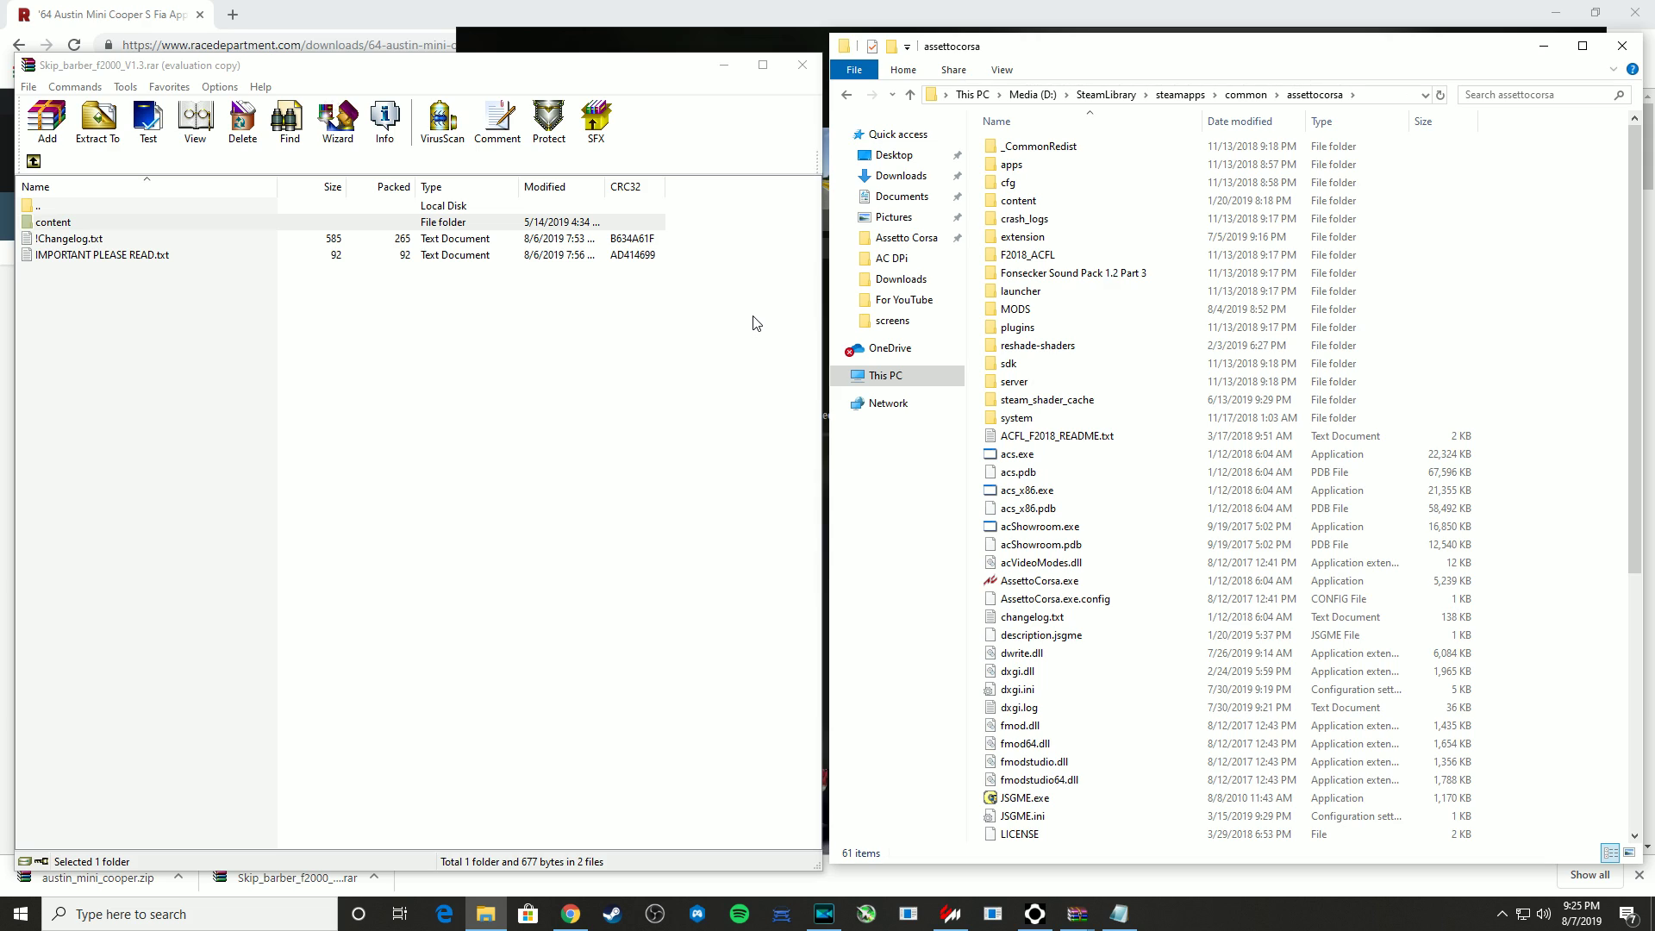
Open content\cars in both the game folder and the Skip Barber archive, and select the archive's skipbarber_f2000 folder
double_click(1058, 207)
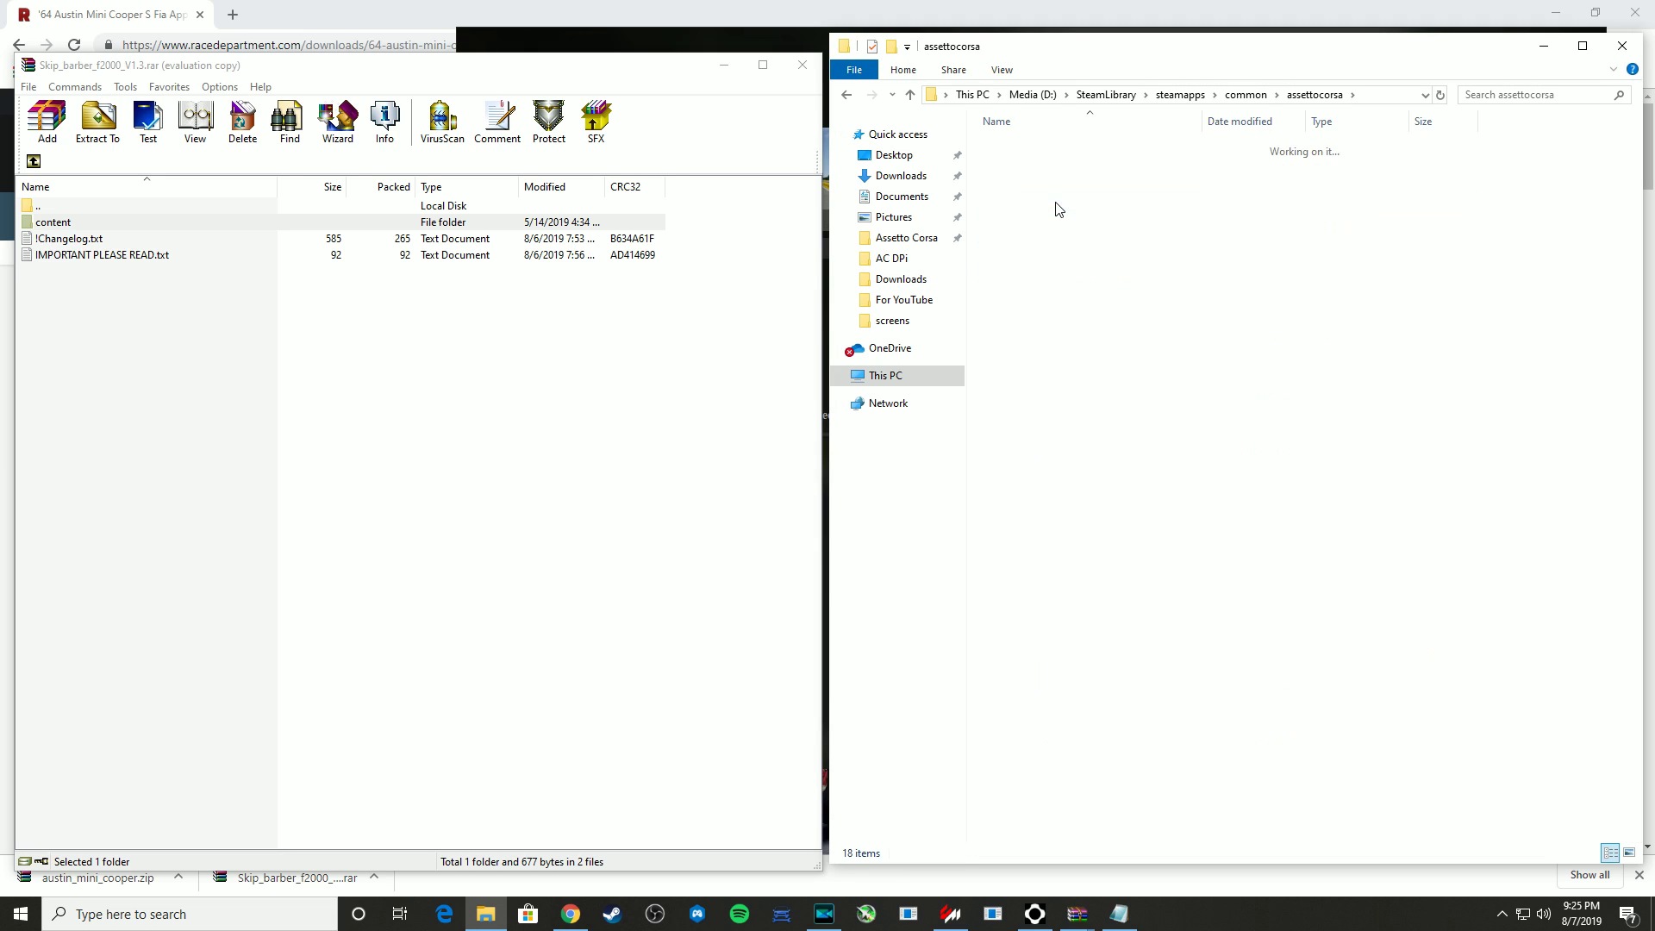
double_click(1051, 185)
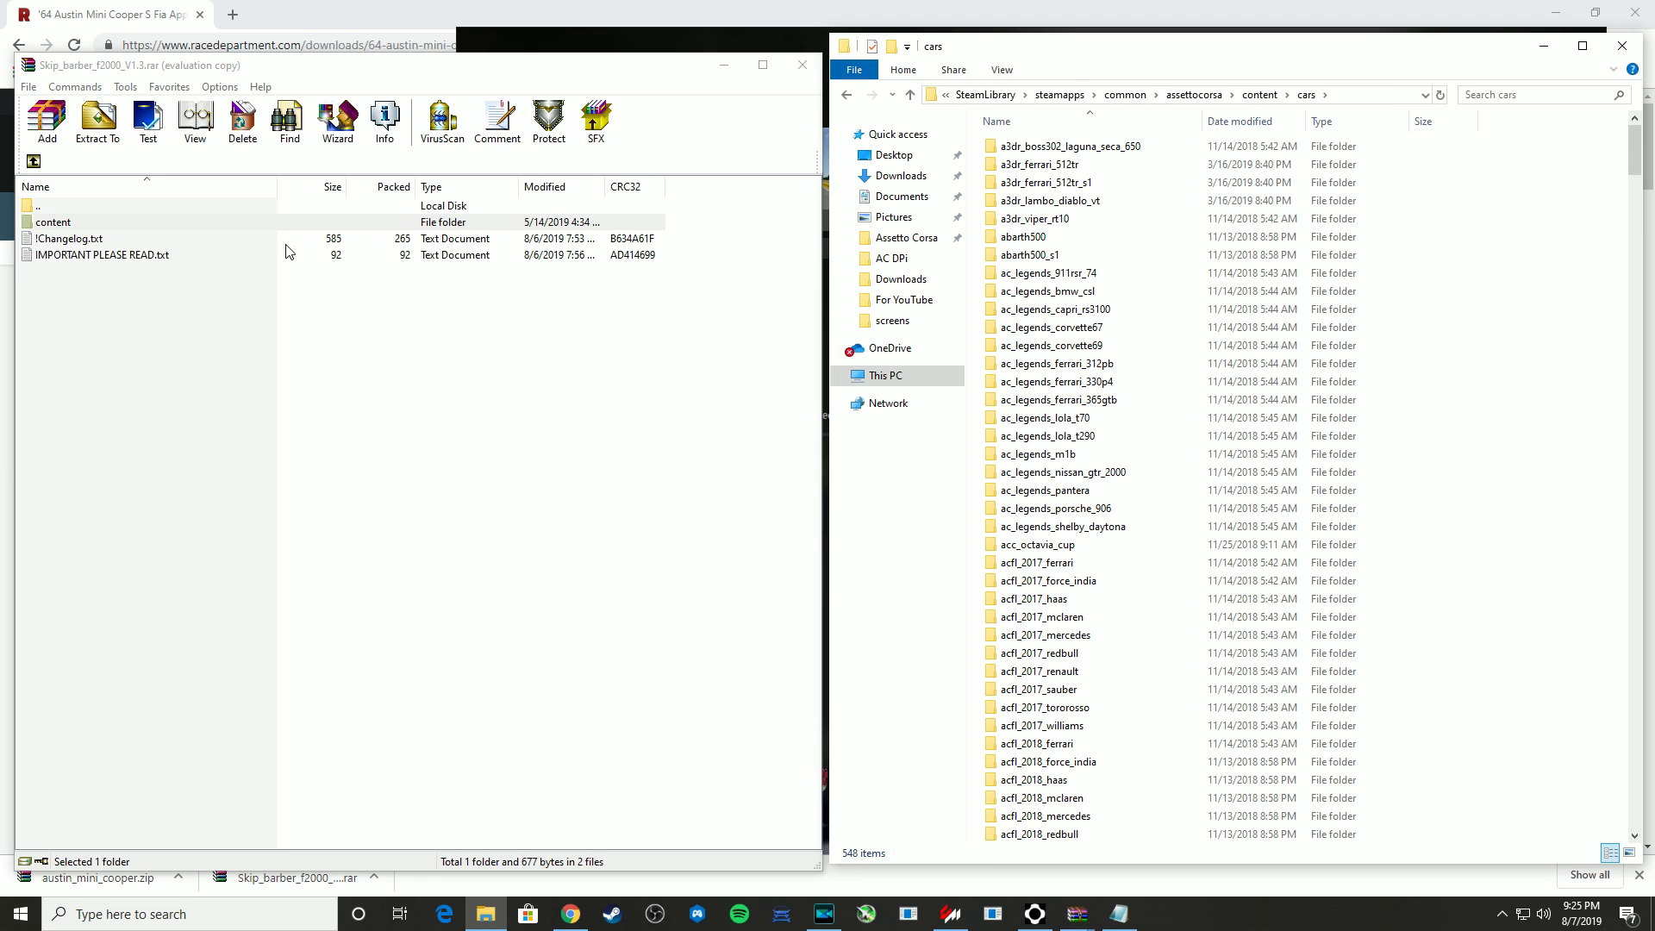
double_click(77, 222)
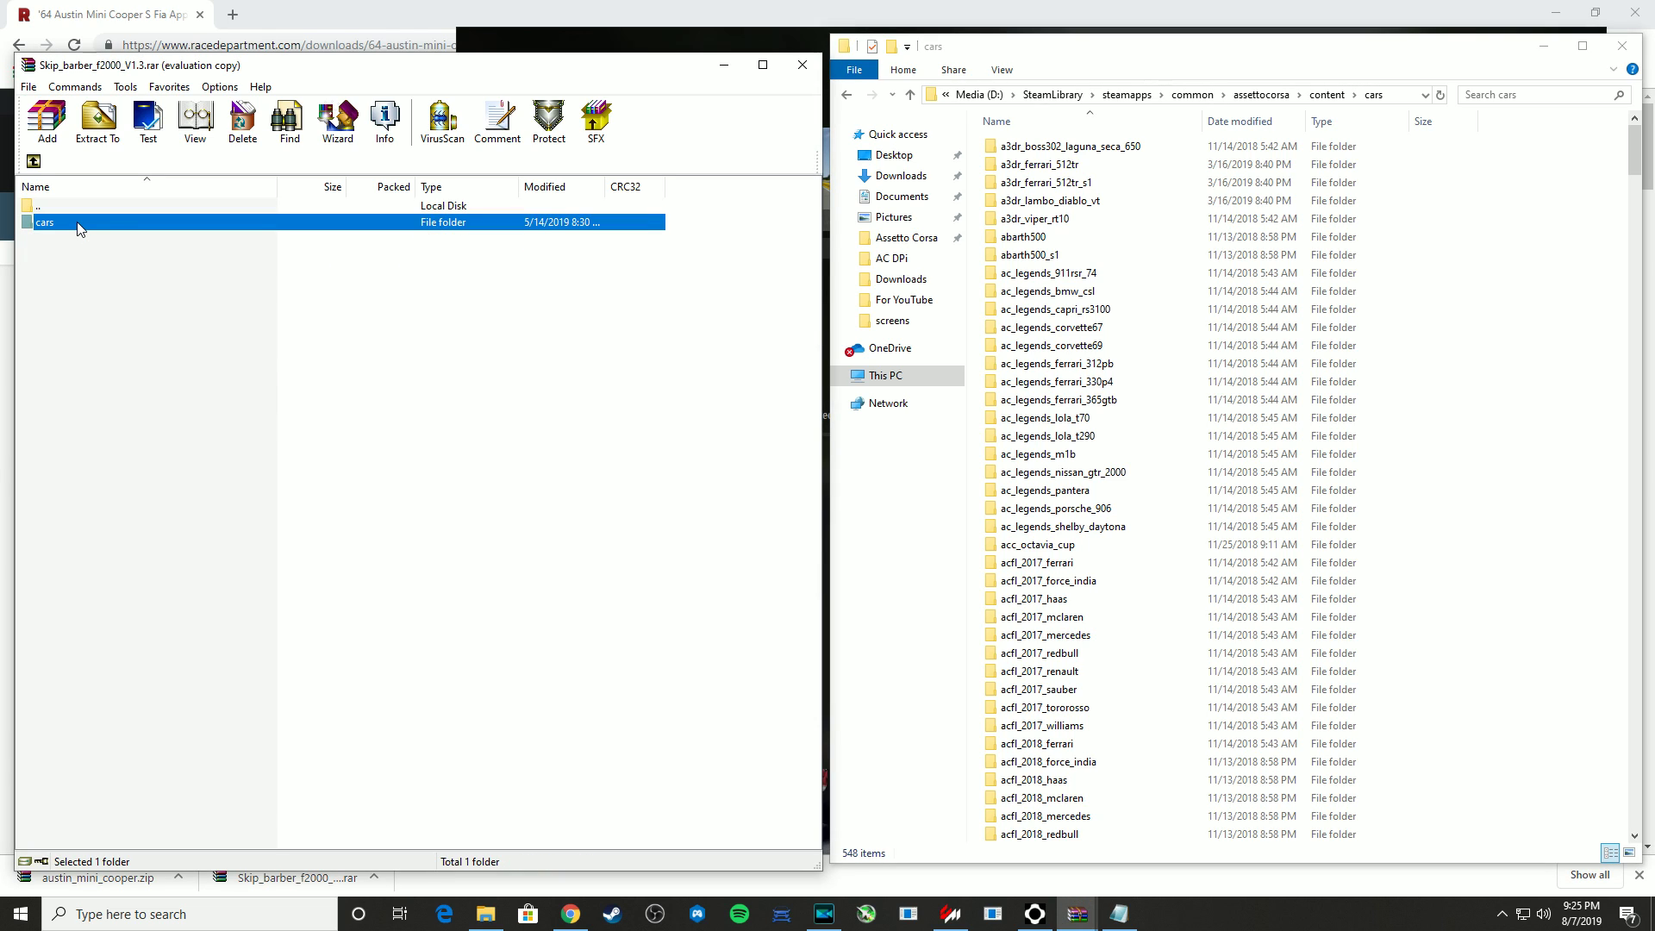
double_click(78, 223)
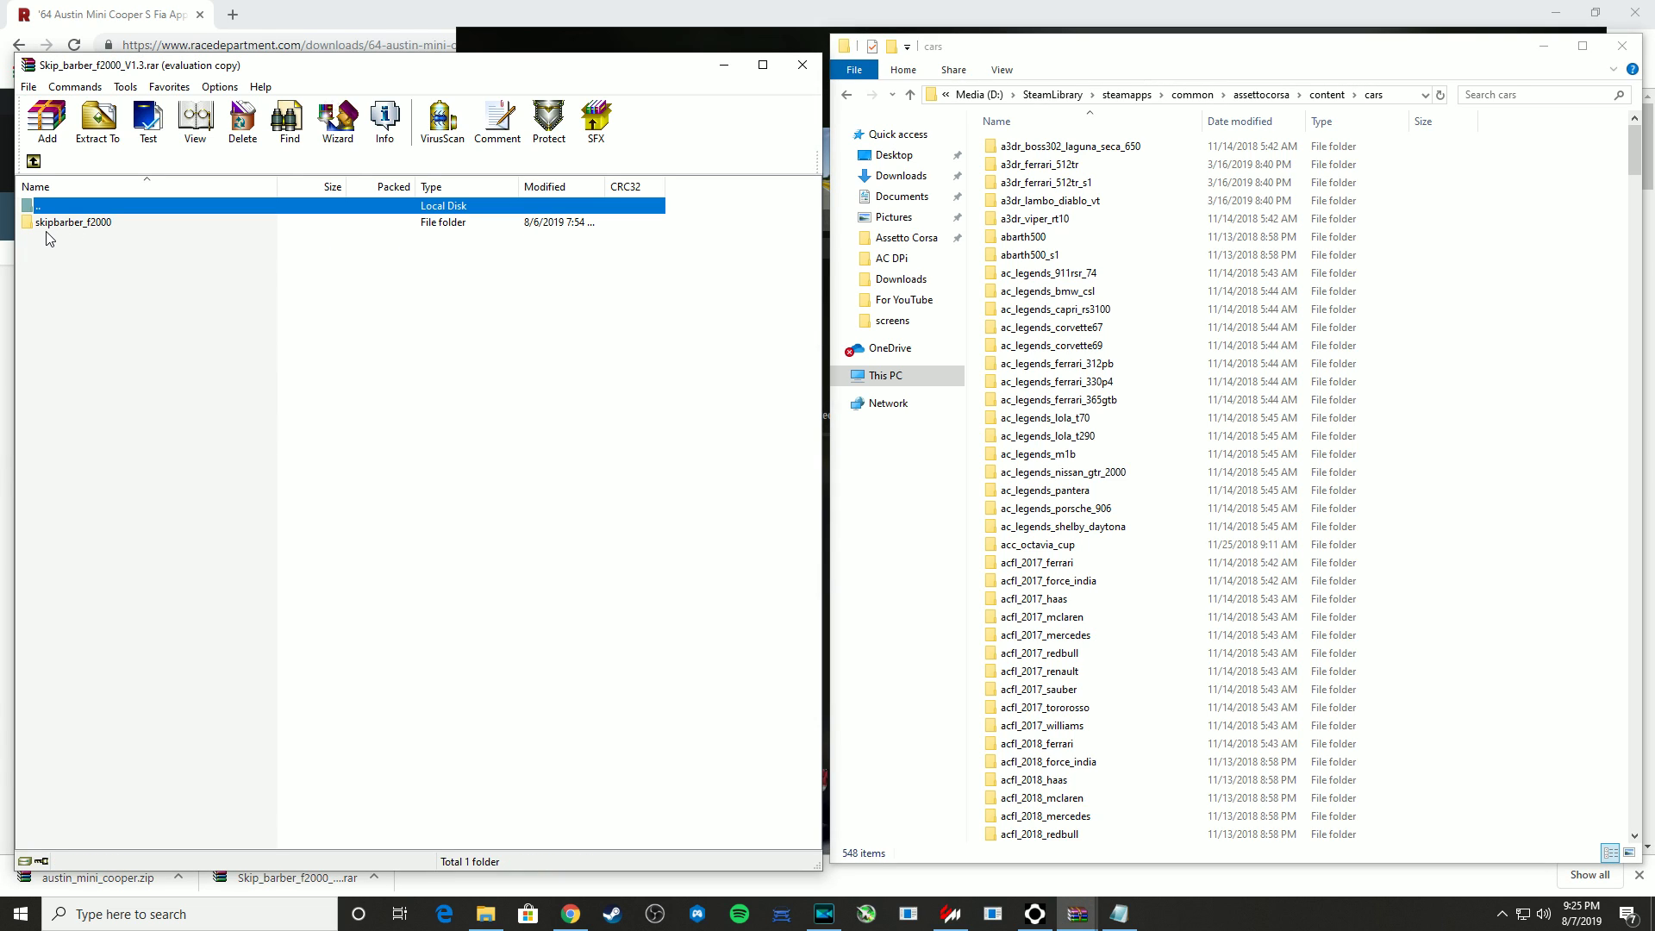
left_click_drag(47, 228, 298, 294)
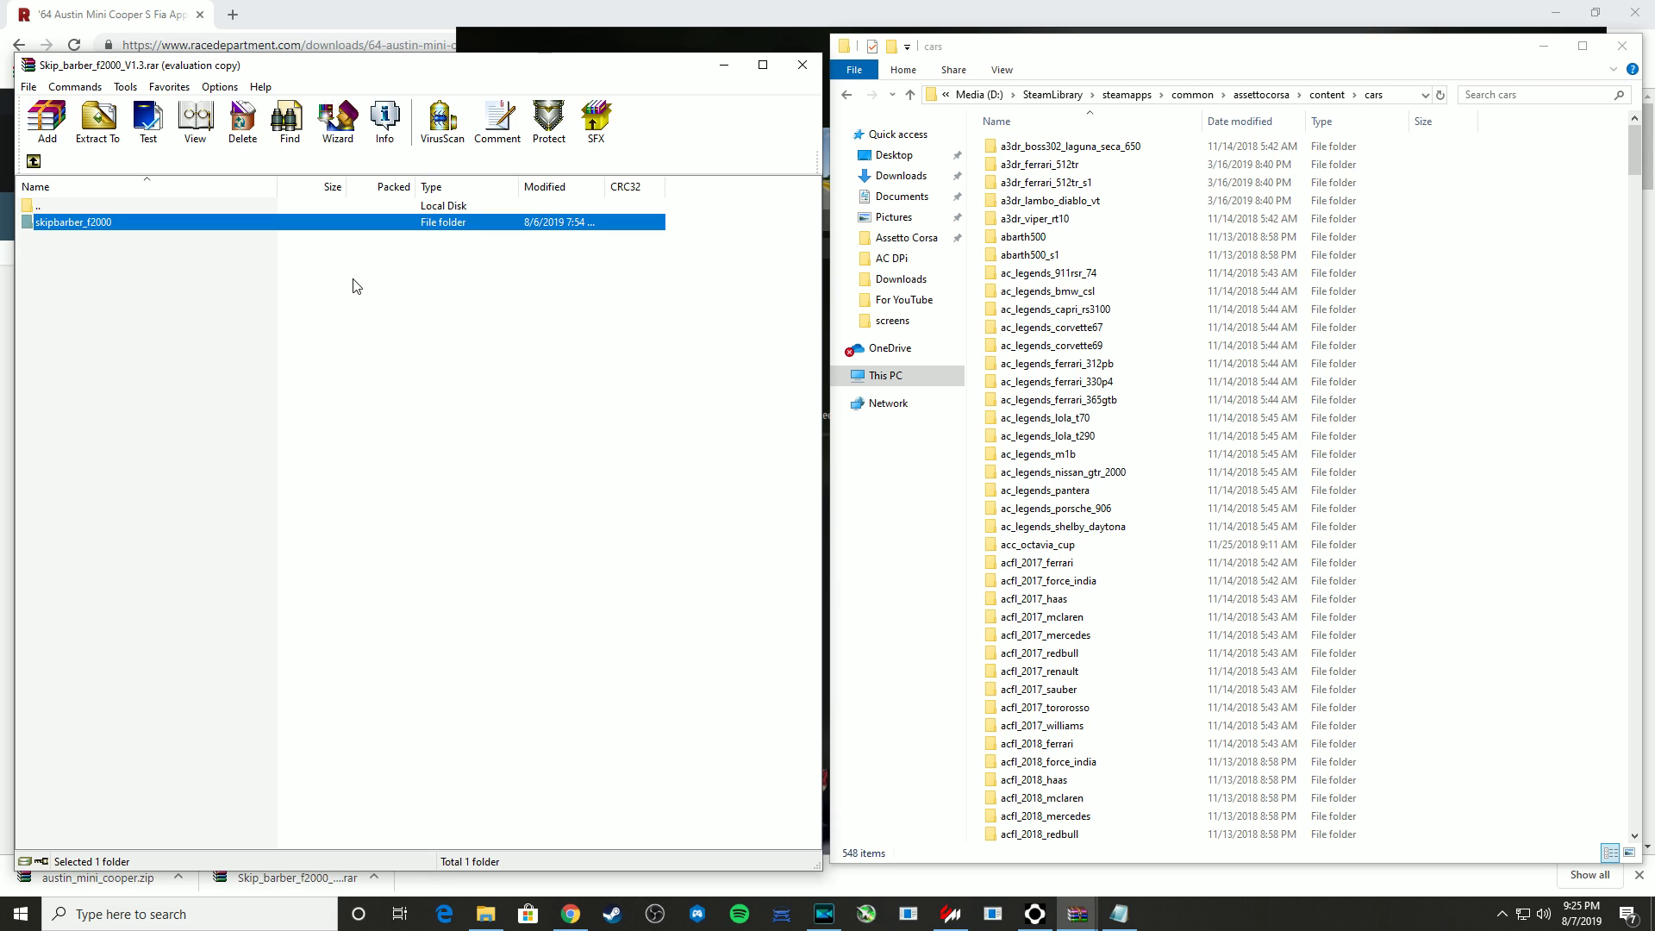
View the tracks folder inside the game's content folder and return to the assettocorsa folder
left_click(1332, 97)
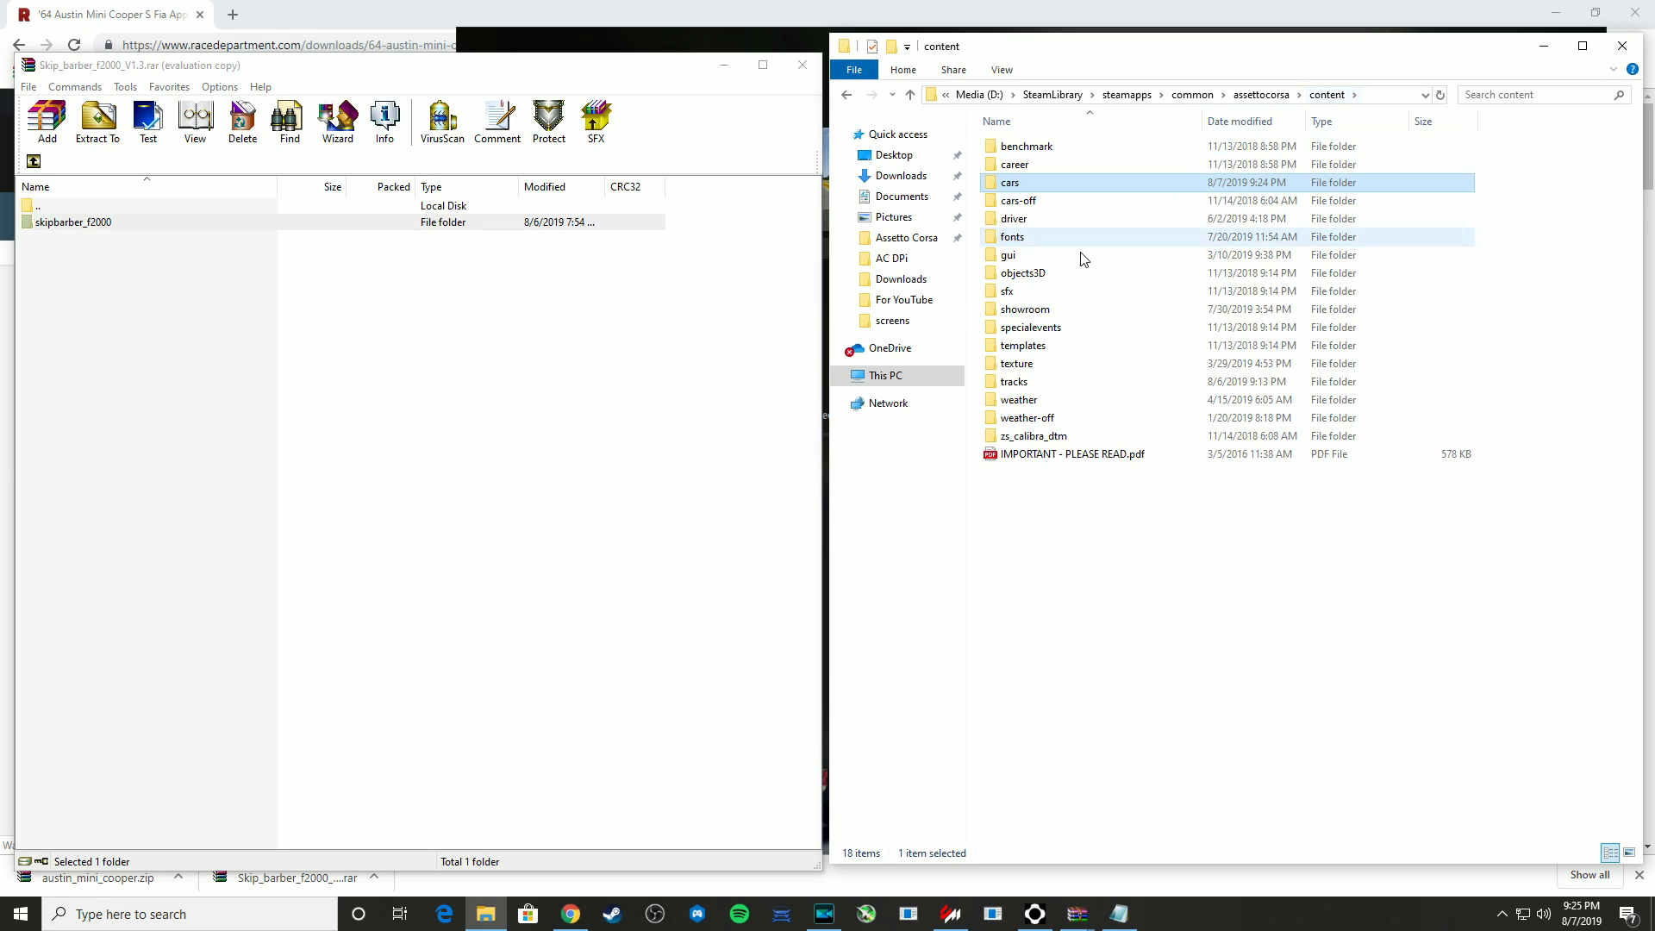
double_click(1052, 388)
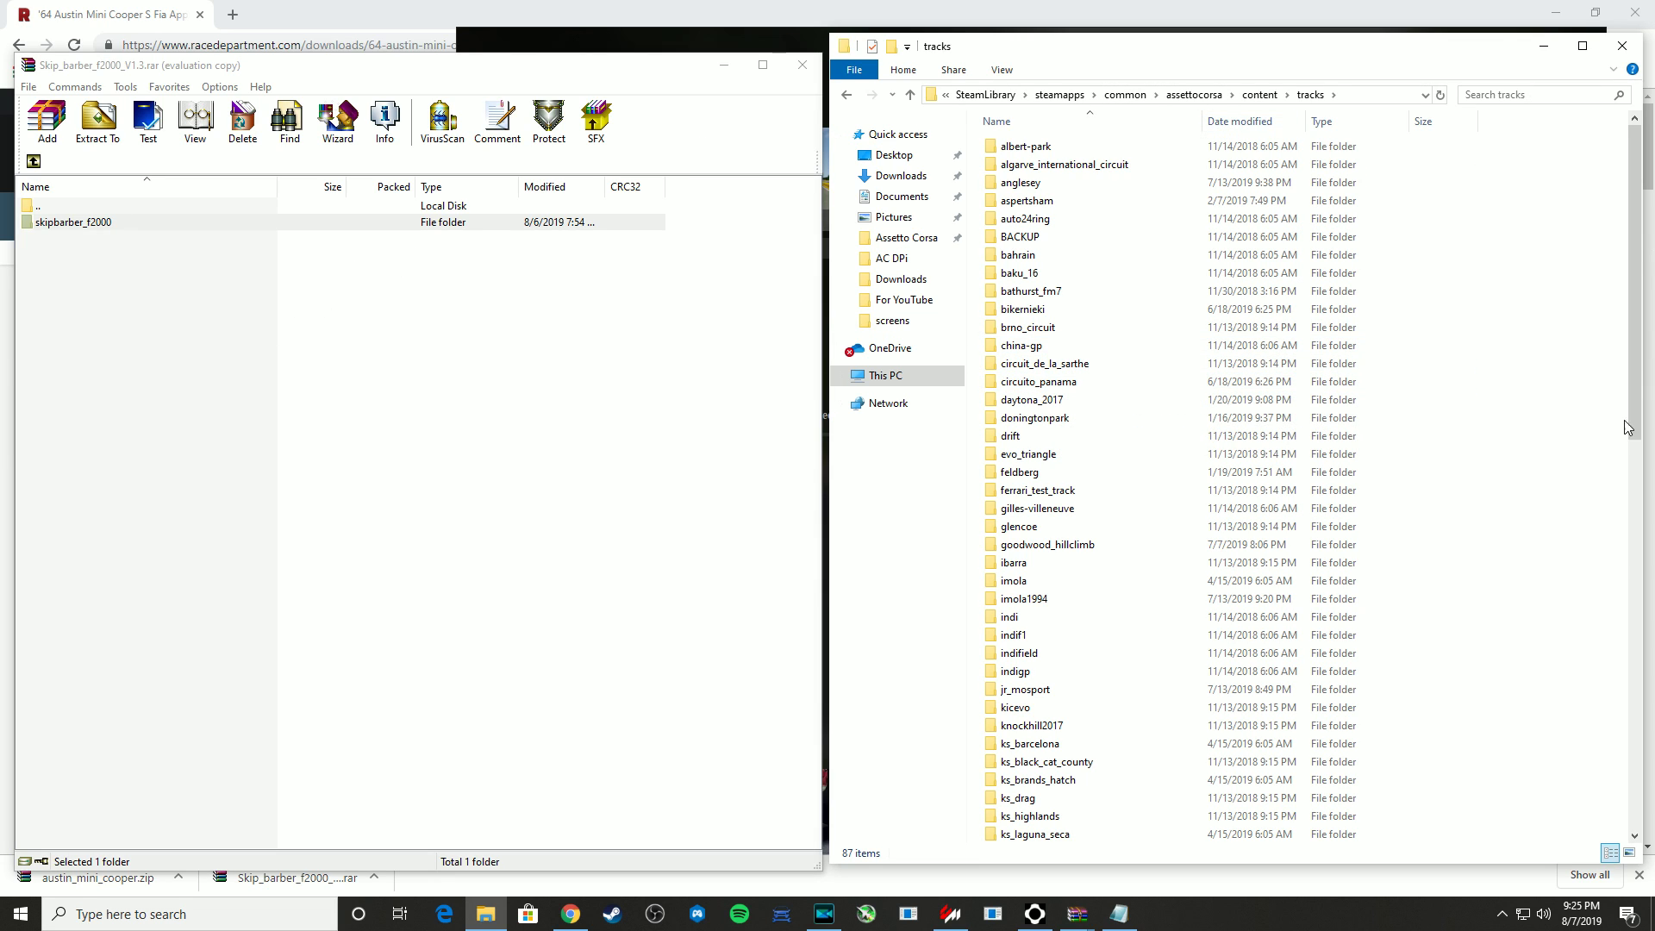
left_click(1197, 96)
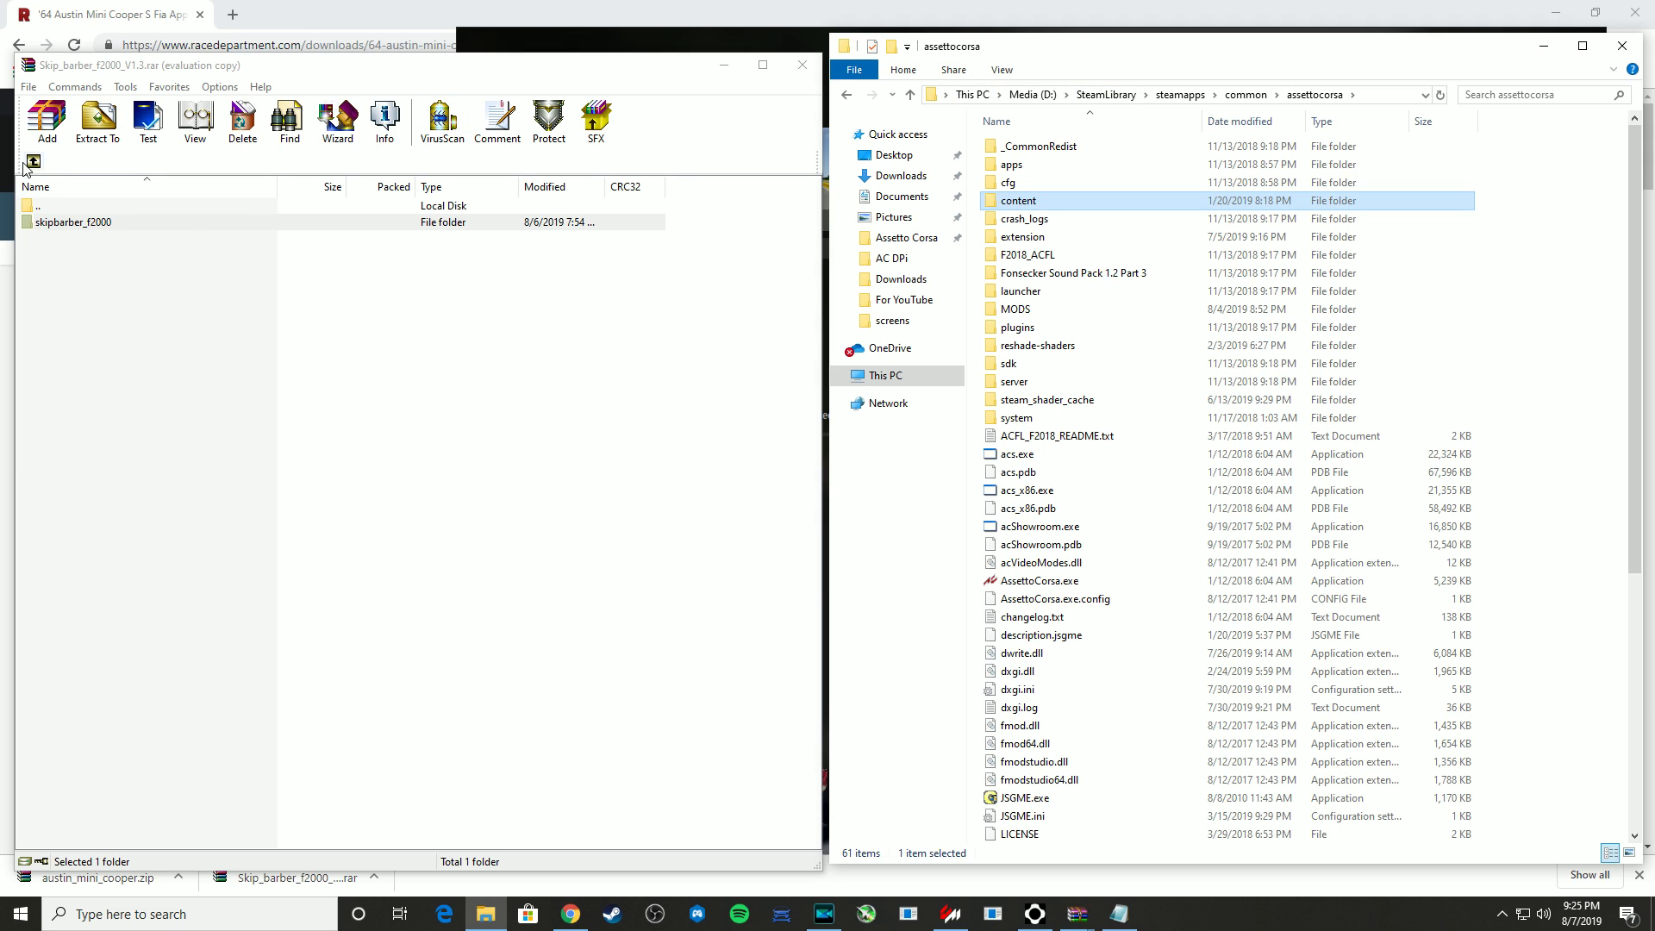
Go up to the content level in the Skip Barber archive and reopen its cars folder
left_click(117, 284)
left_click(116, 284)
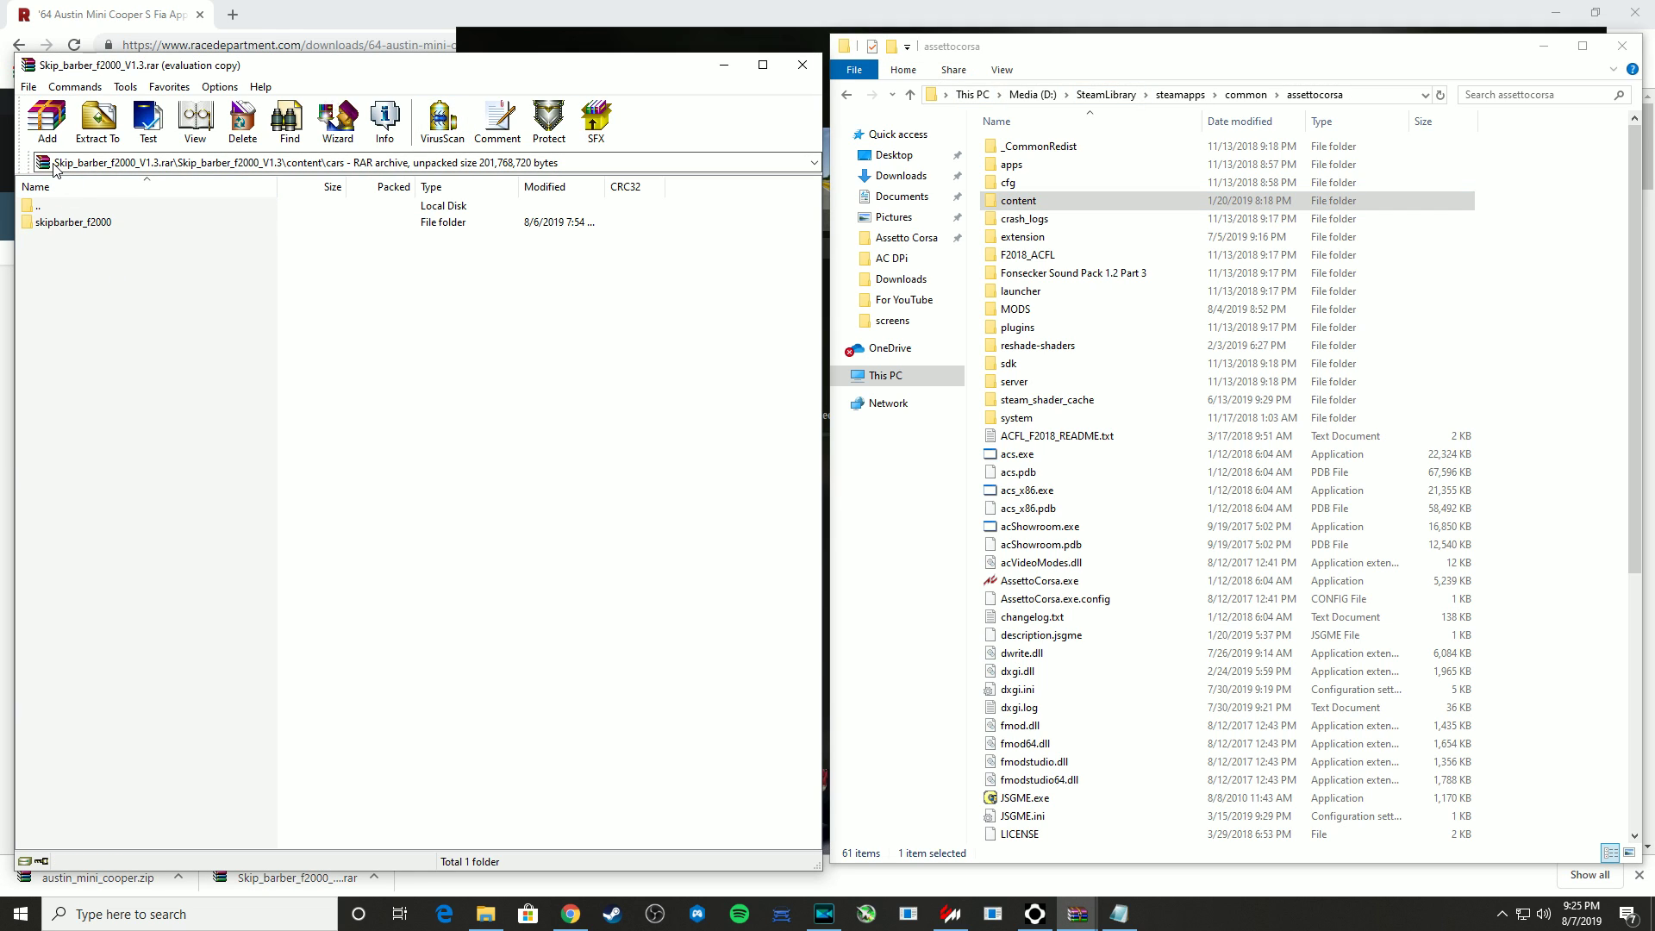
double_click(104, 221)
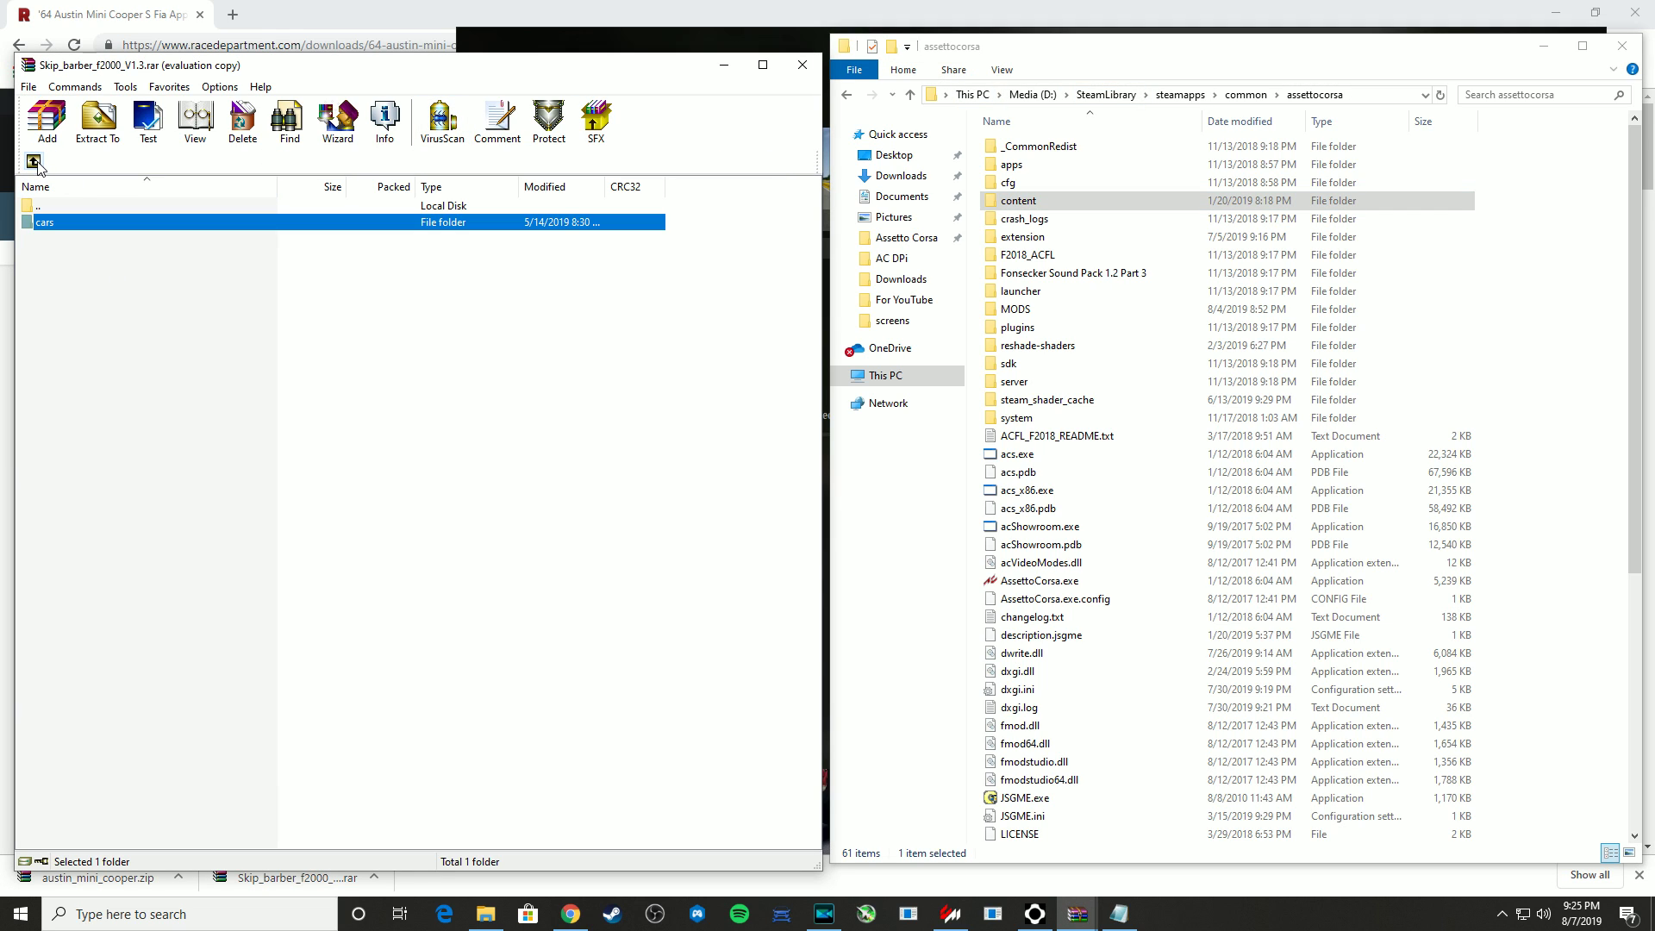
key("BackSpace")
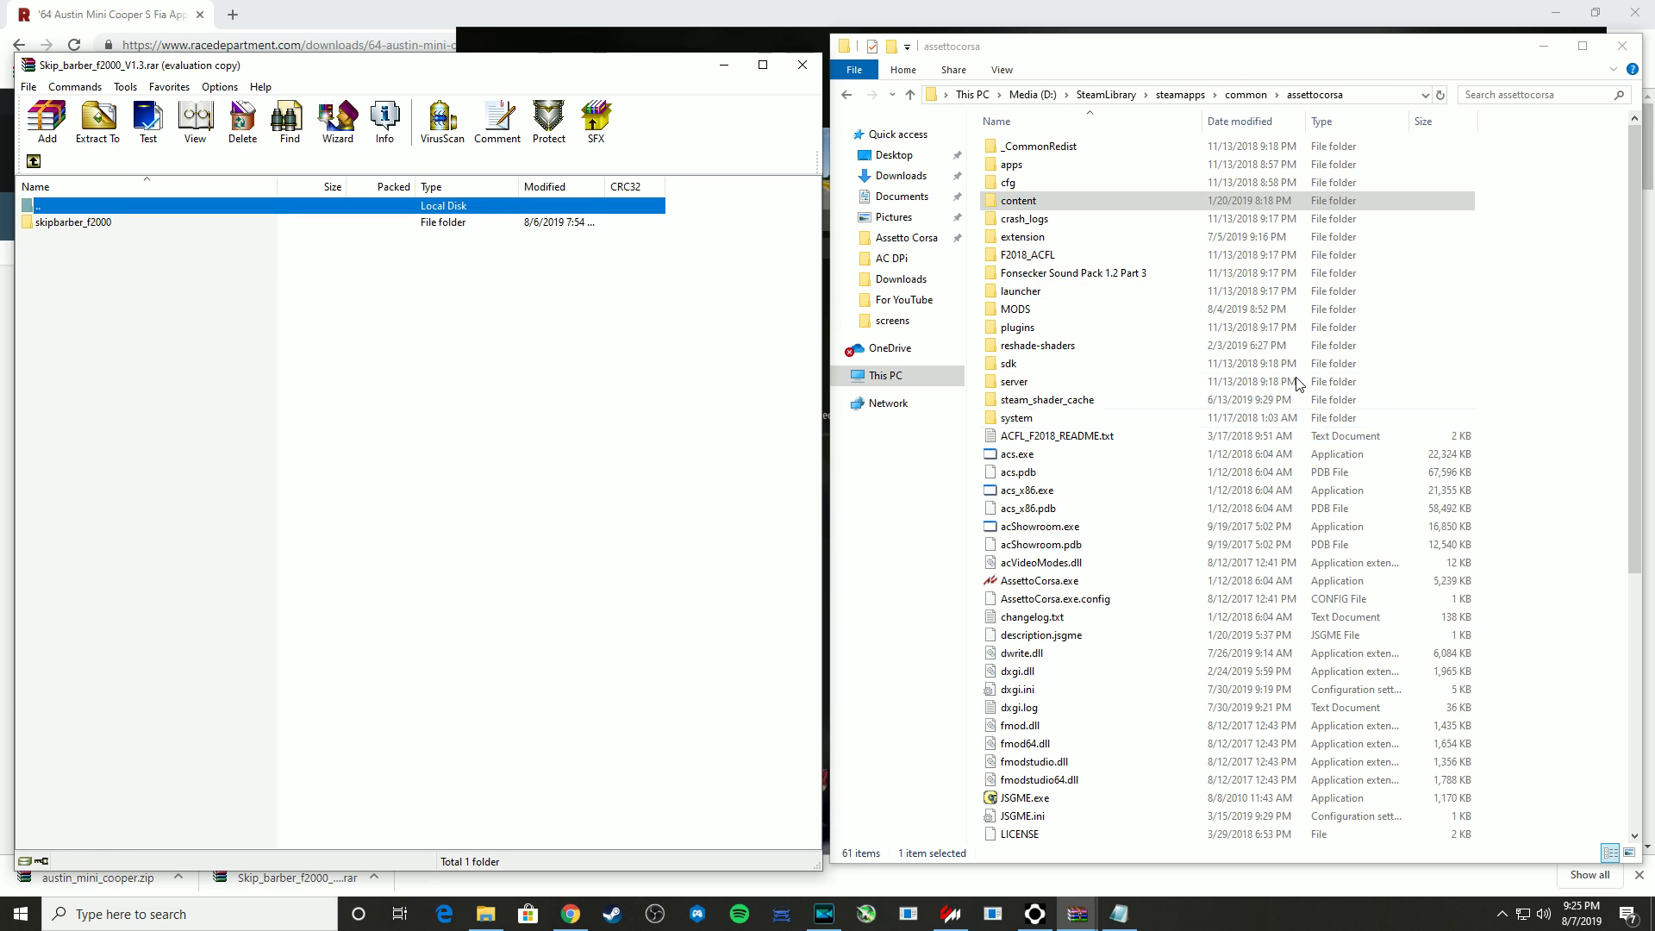
Open the content\cars folder inside the assettocorsa game folder to match the archive's folder structure
left_click(1045, 201)
double_click(1045, 200)
double_click(1042, 183)
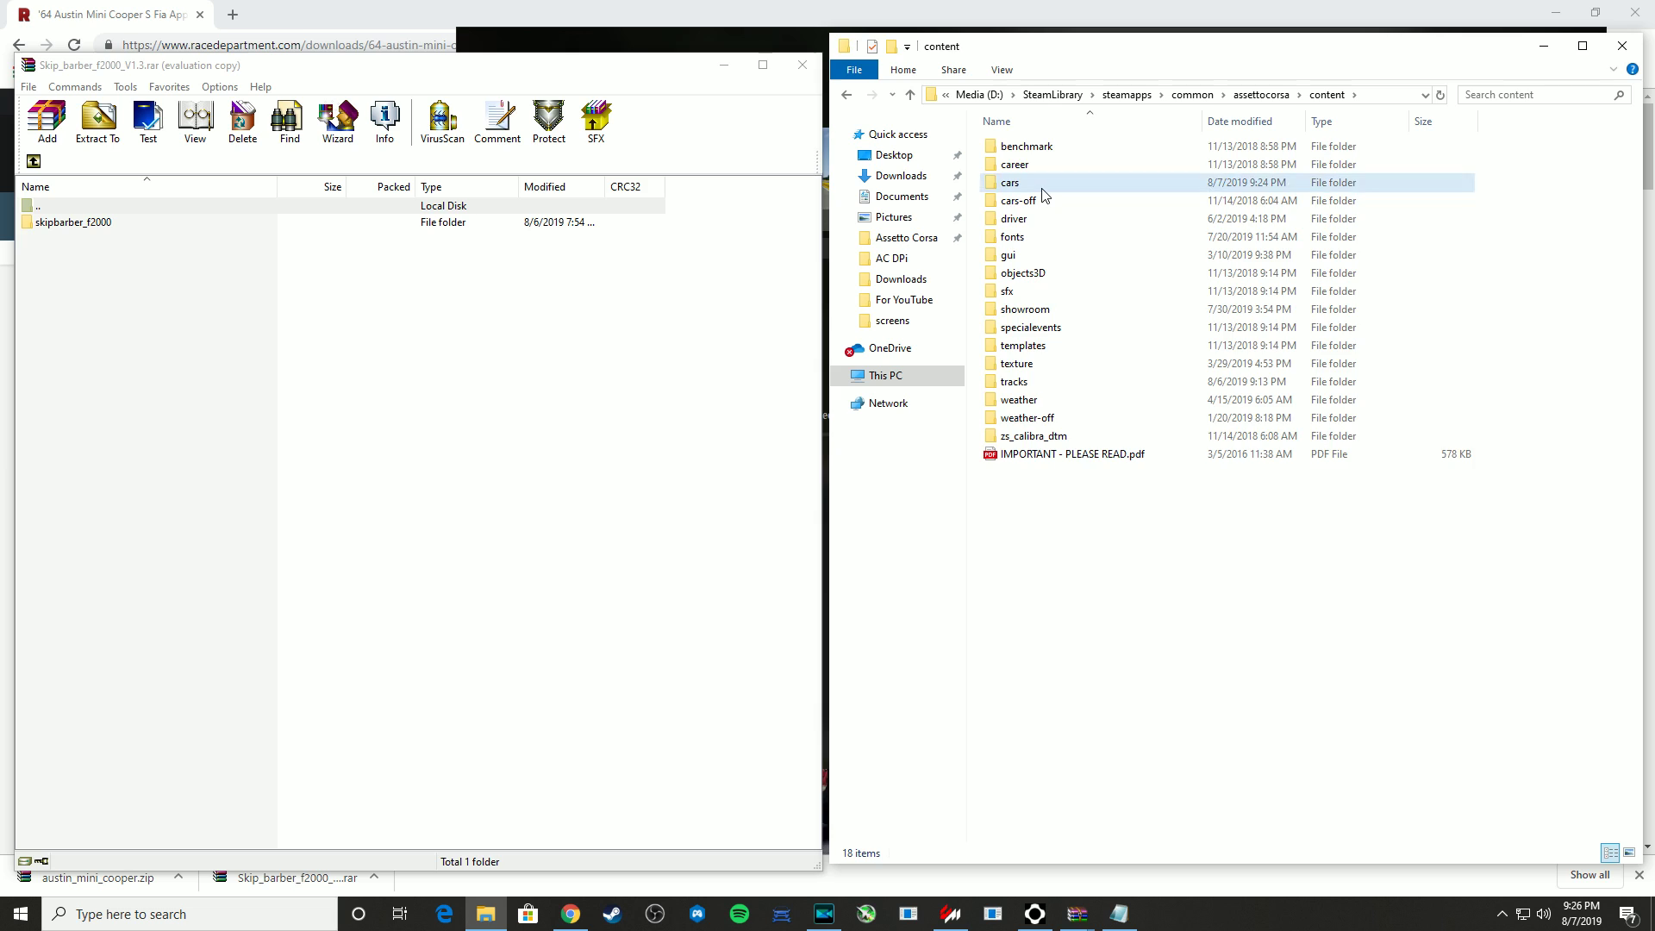